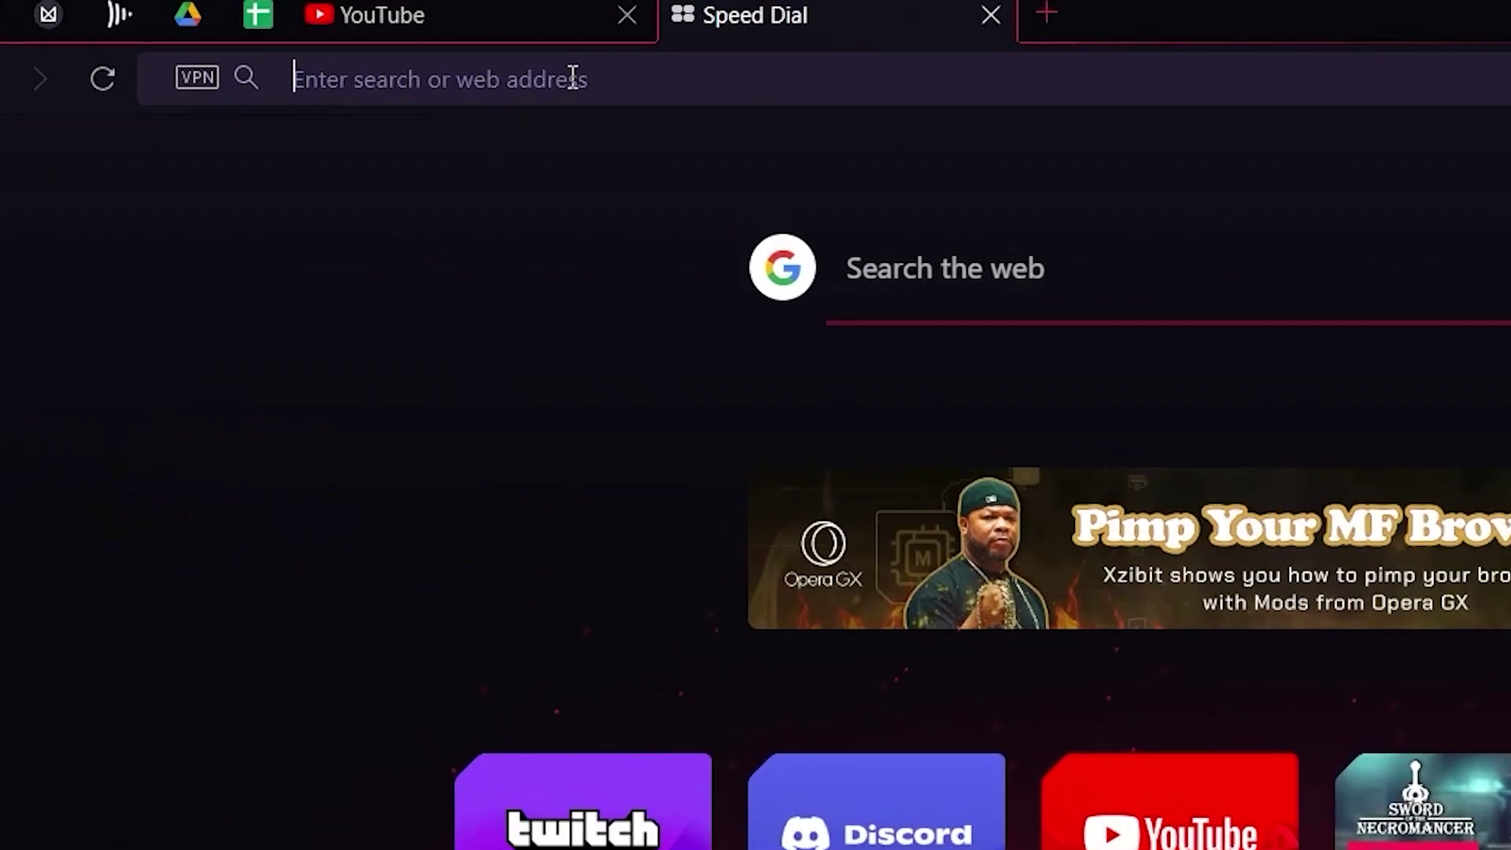
# Step: Copy the timeline photo from the 'premiere' image search and paste it into Photoshop as Layer 1
pyautogui.write('premierep')
pyautogui.press('BackSpace')
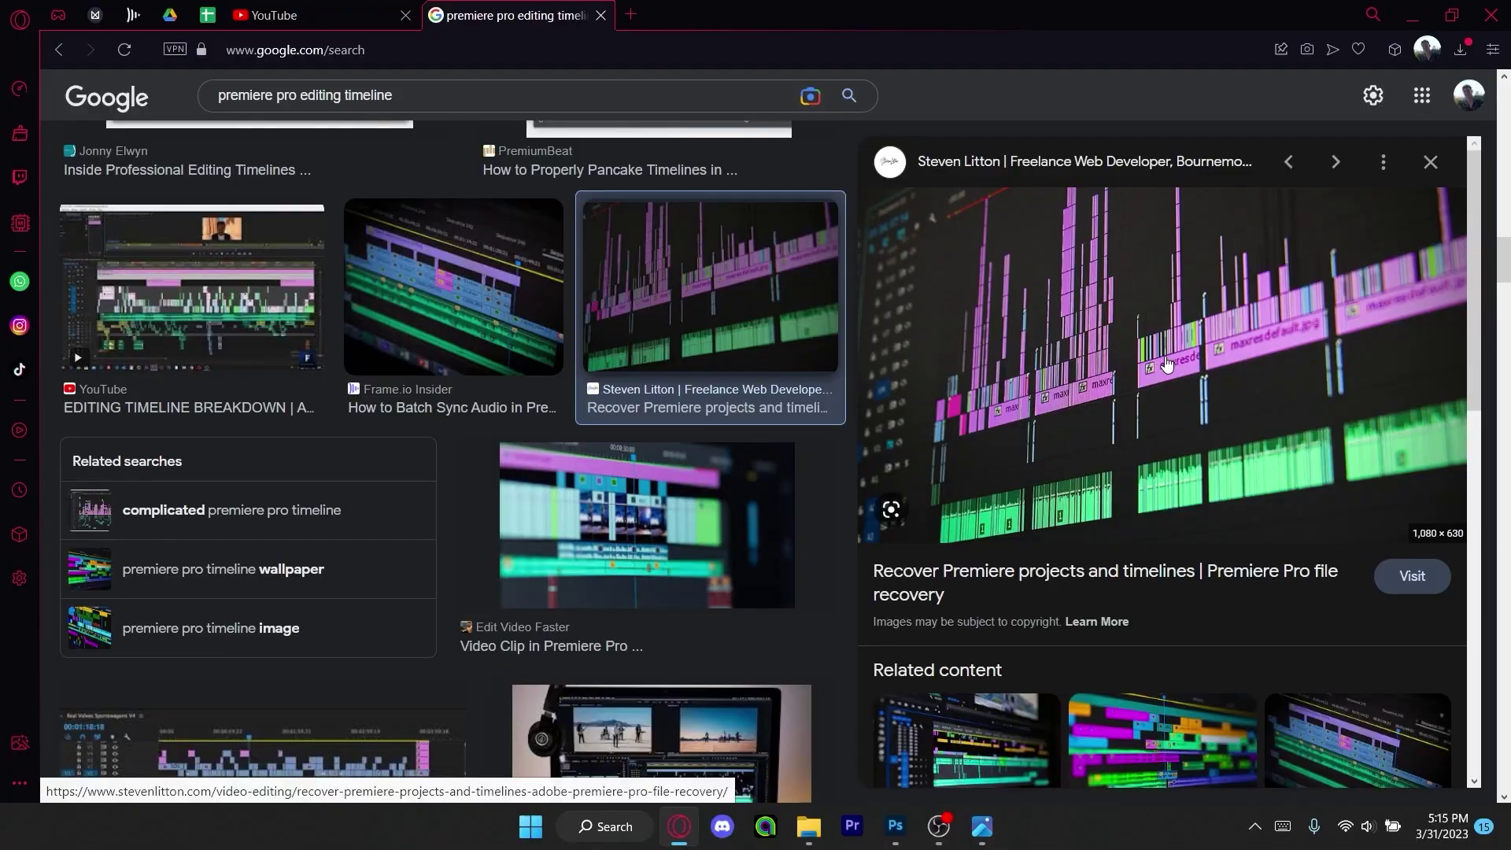
pyautogui.rightClick(1167, 363)
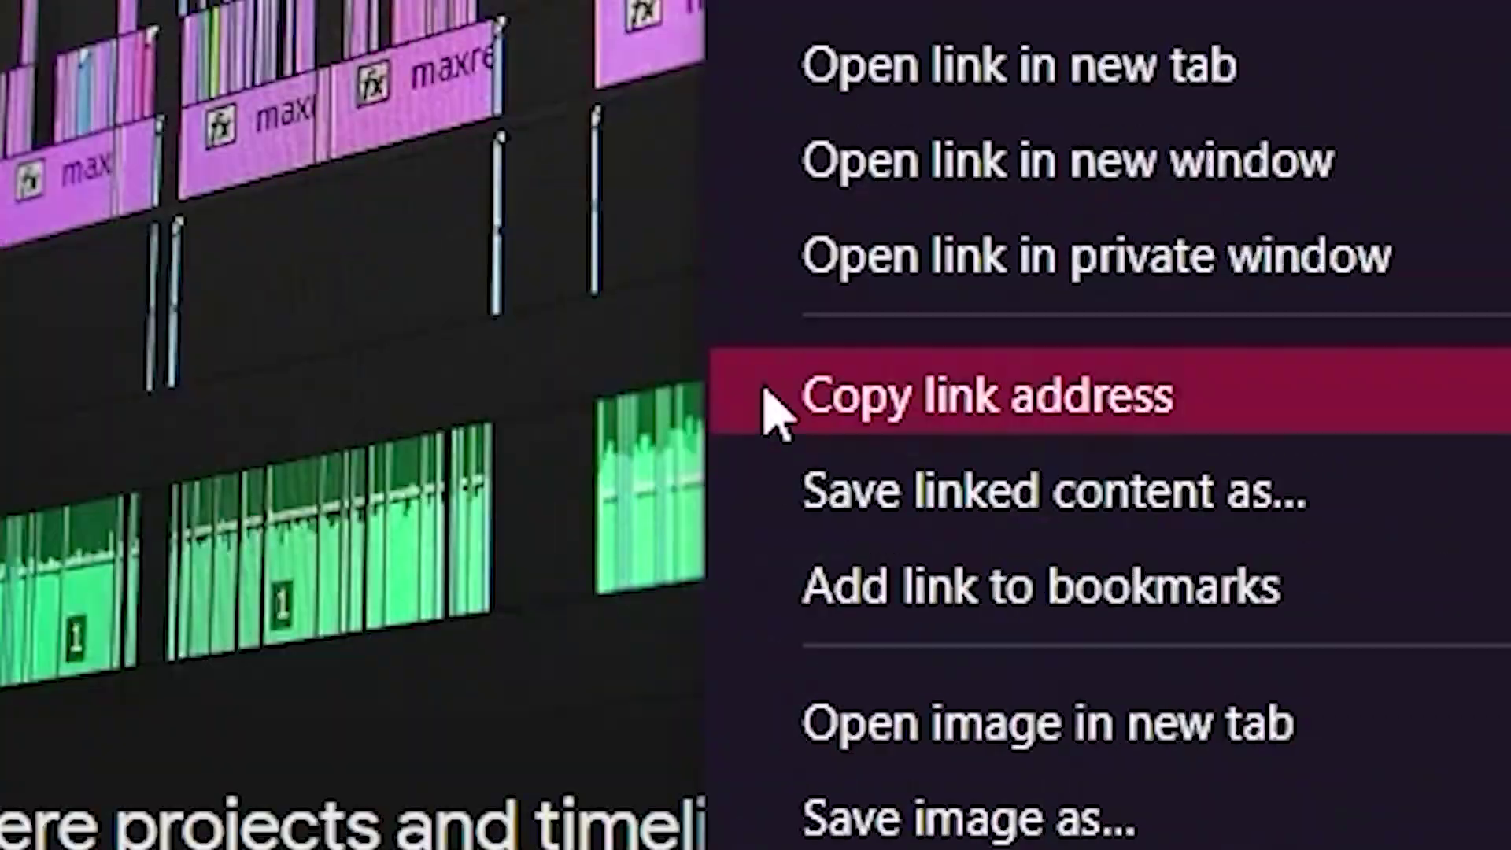
pyautogui.click(1249, 600)
pyautogui.click(817, 820)
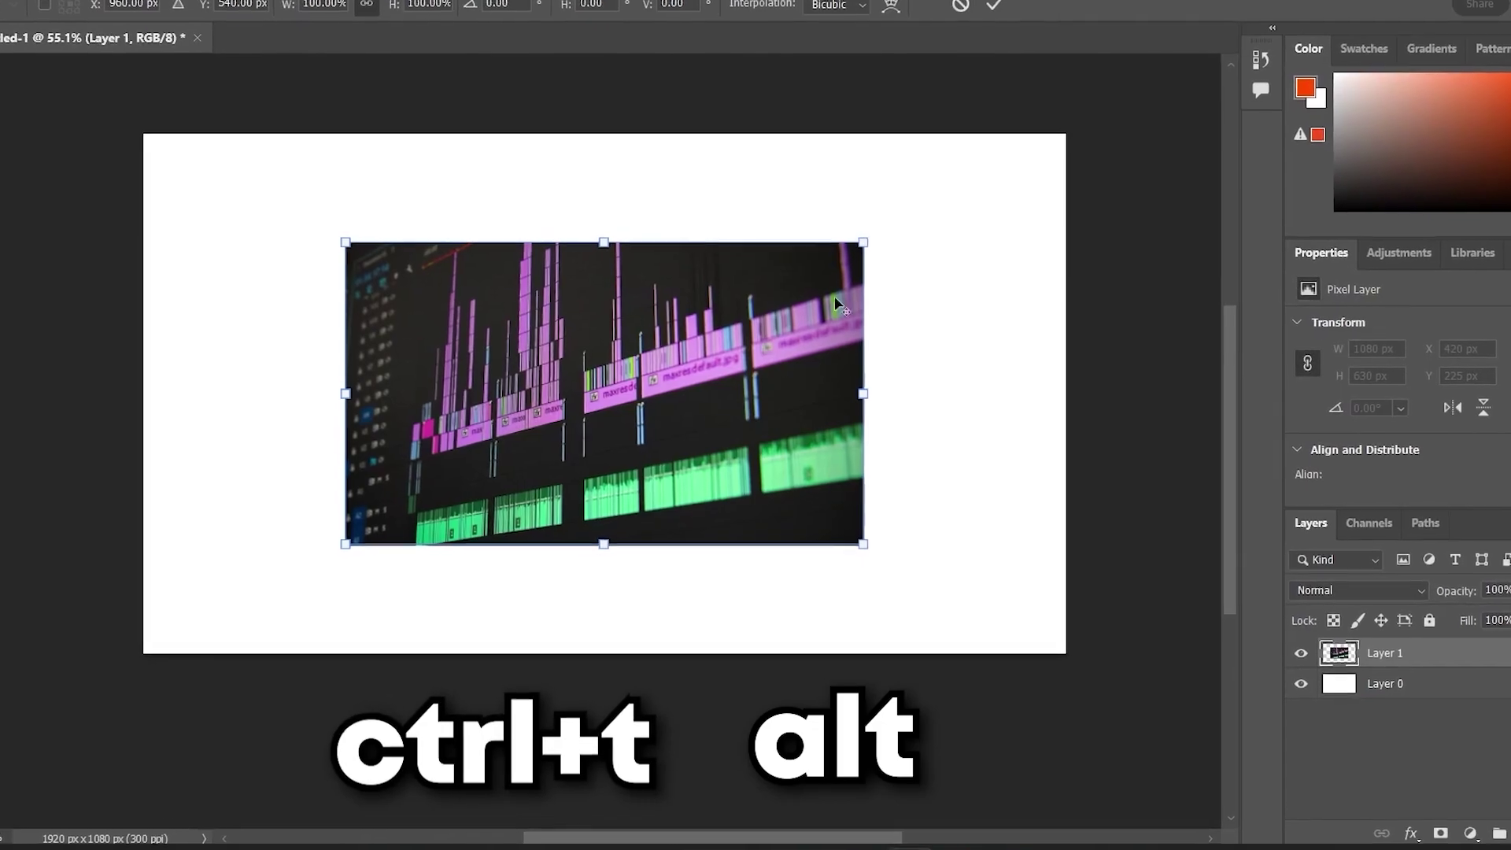
# Step: Stretch the timeline photo to fill the canvas and bend its tone curve in Curves
pyautogui.moveTo(866, 238); pyautogui.dragTo(1072, 122)
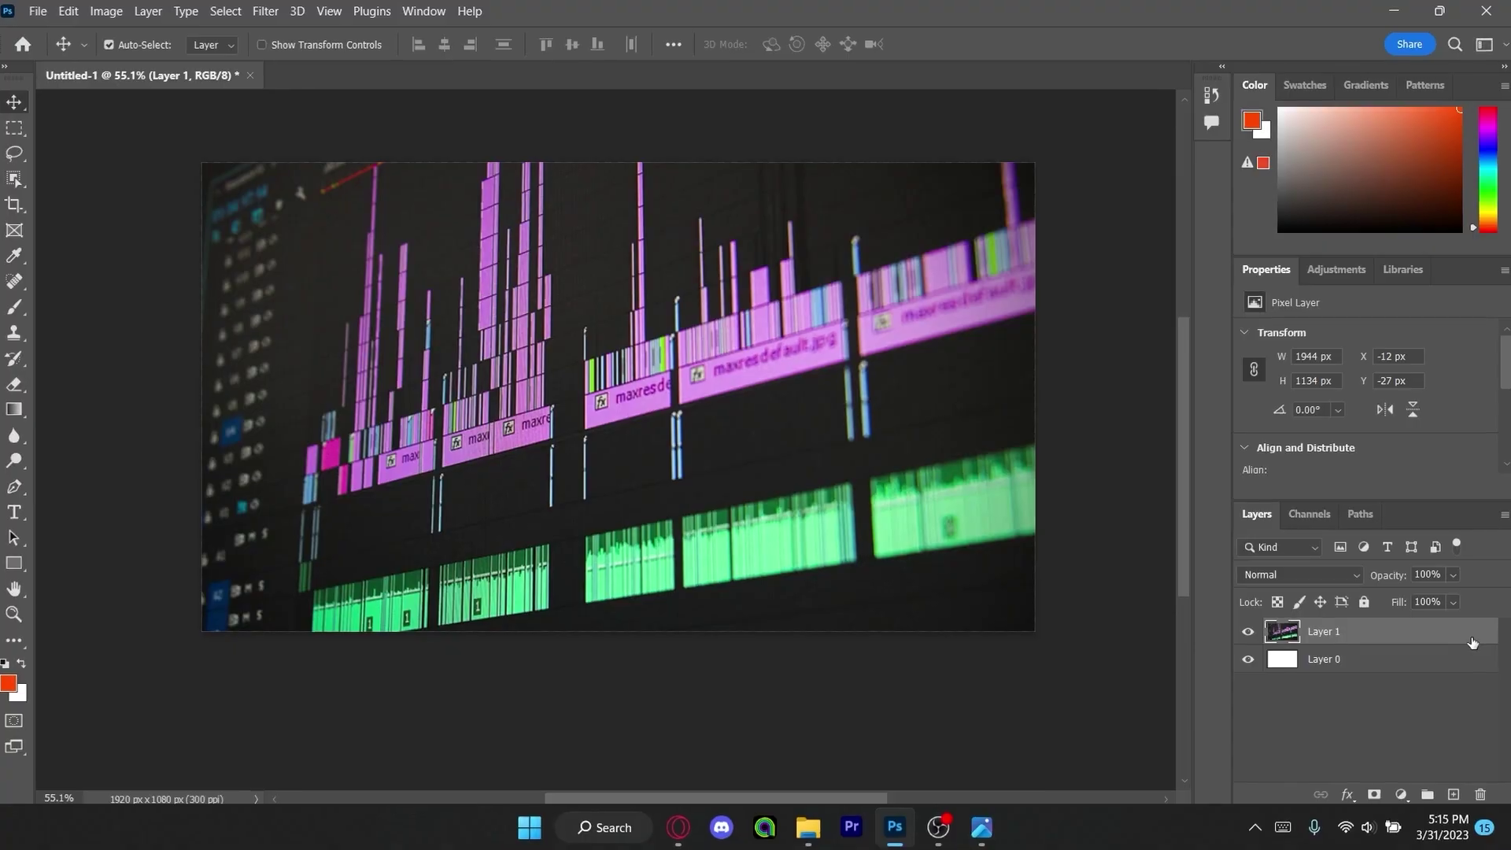
pyautogui.hotkey('ctrl', 'm')
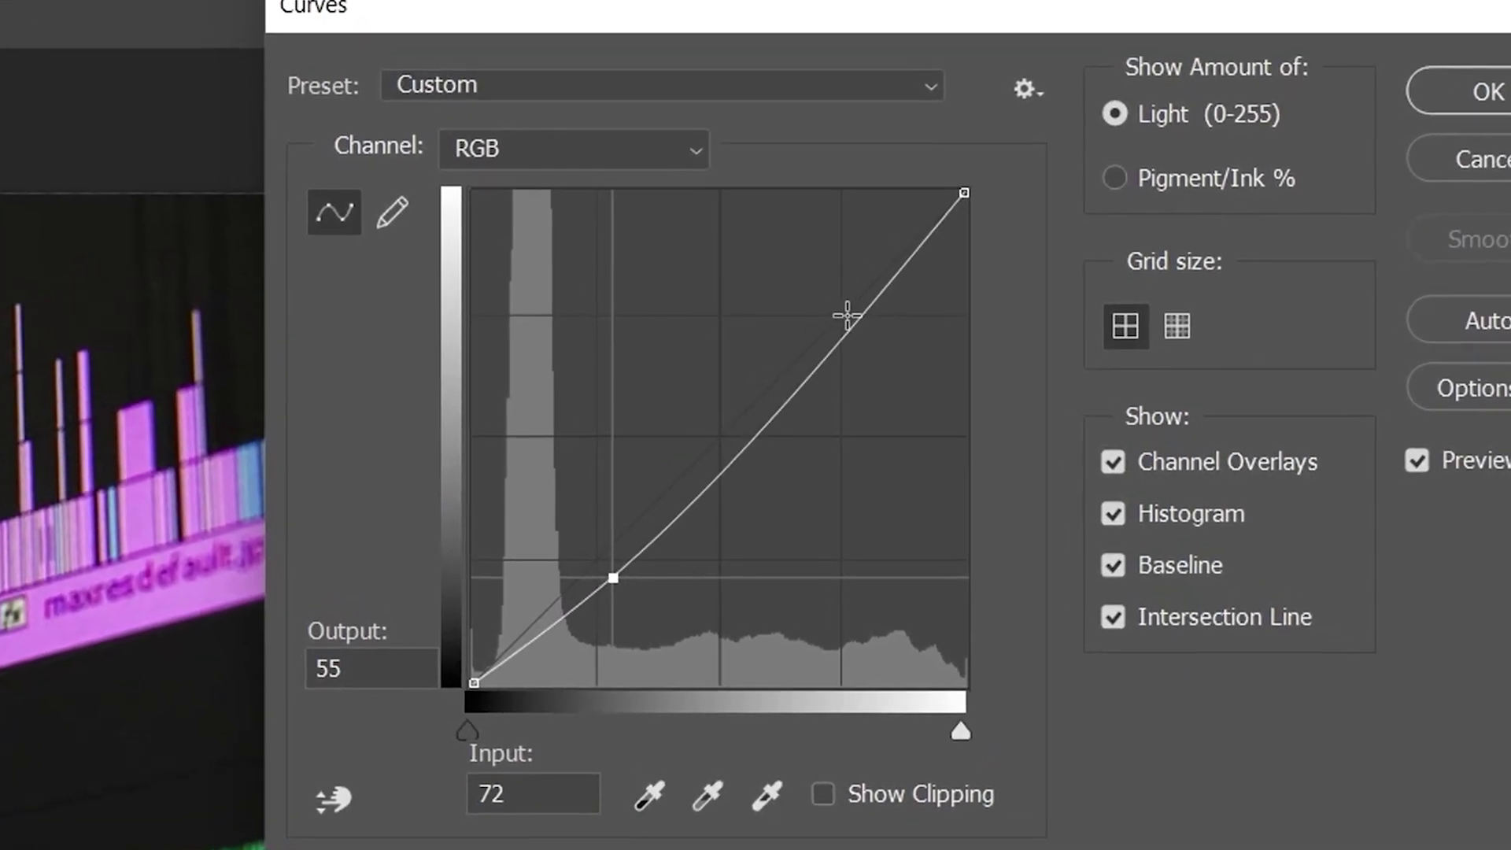
pyautogui.moveTo(846, 316); pyautogui.dragTo(849, 286)
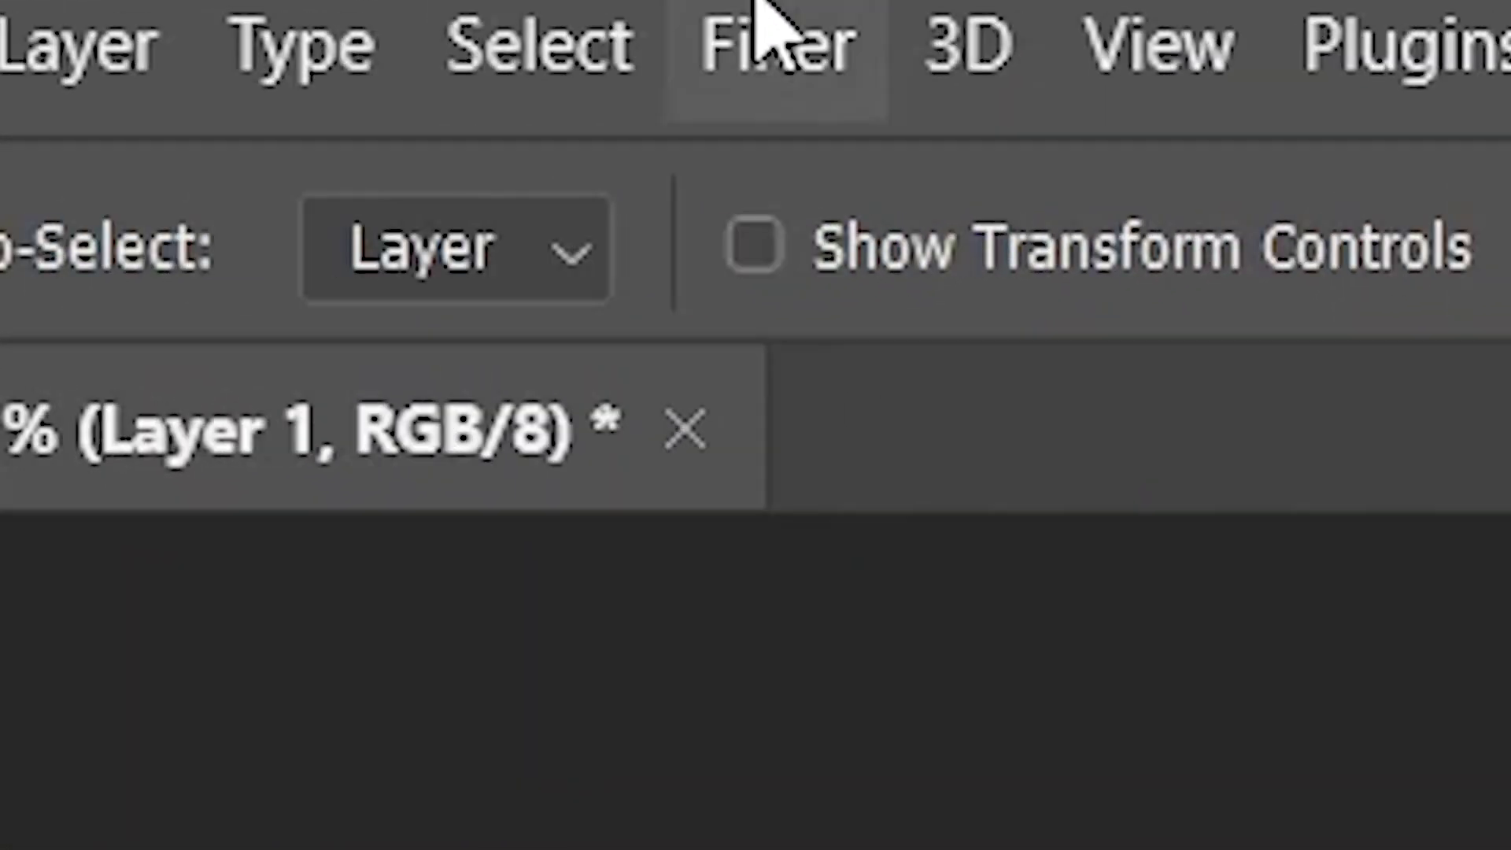
# Step: Apply a Zoom Radial Blur at amount 24, then scale the photo up slightly
pyautogui.click(775, 39)
pyautogui.moveTo(909, 360)
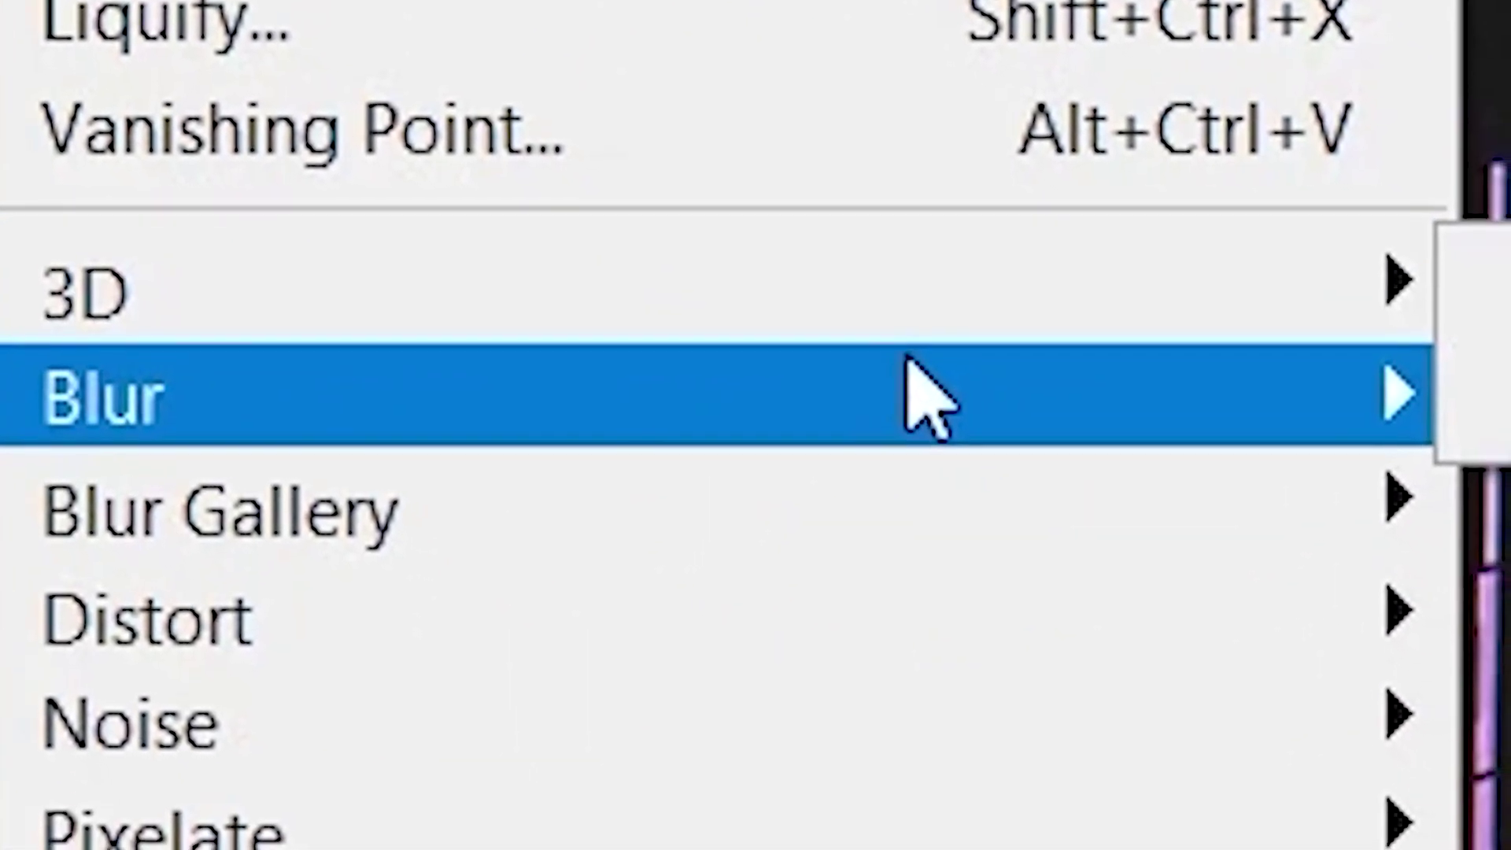
pyautogui.click(776, 404)
pyautogui.click(636, 411)
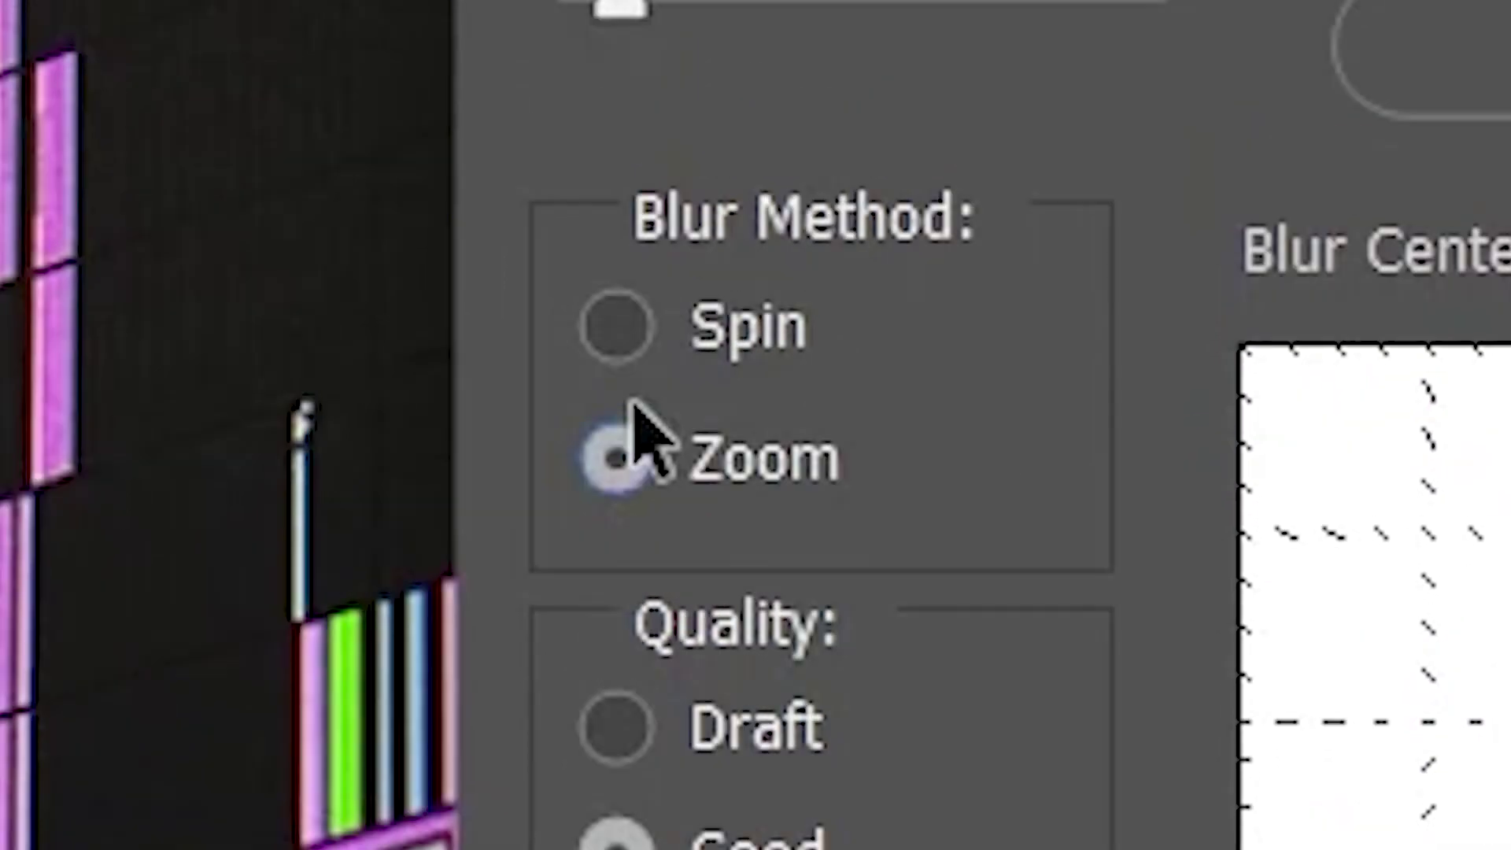
pyautogui.moveTo(621, 4); pyautogui.dragTo(704, 4)
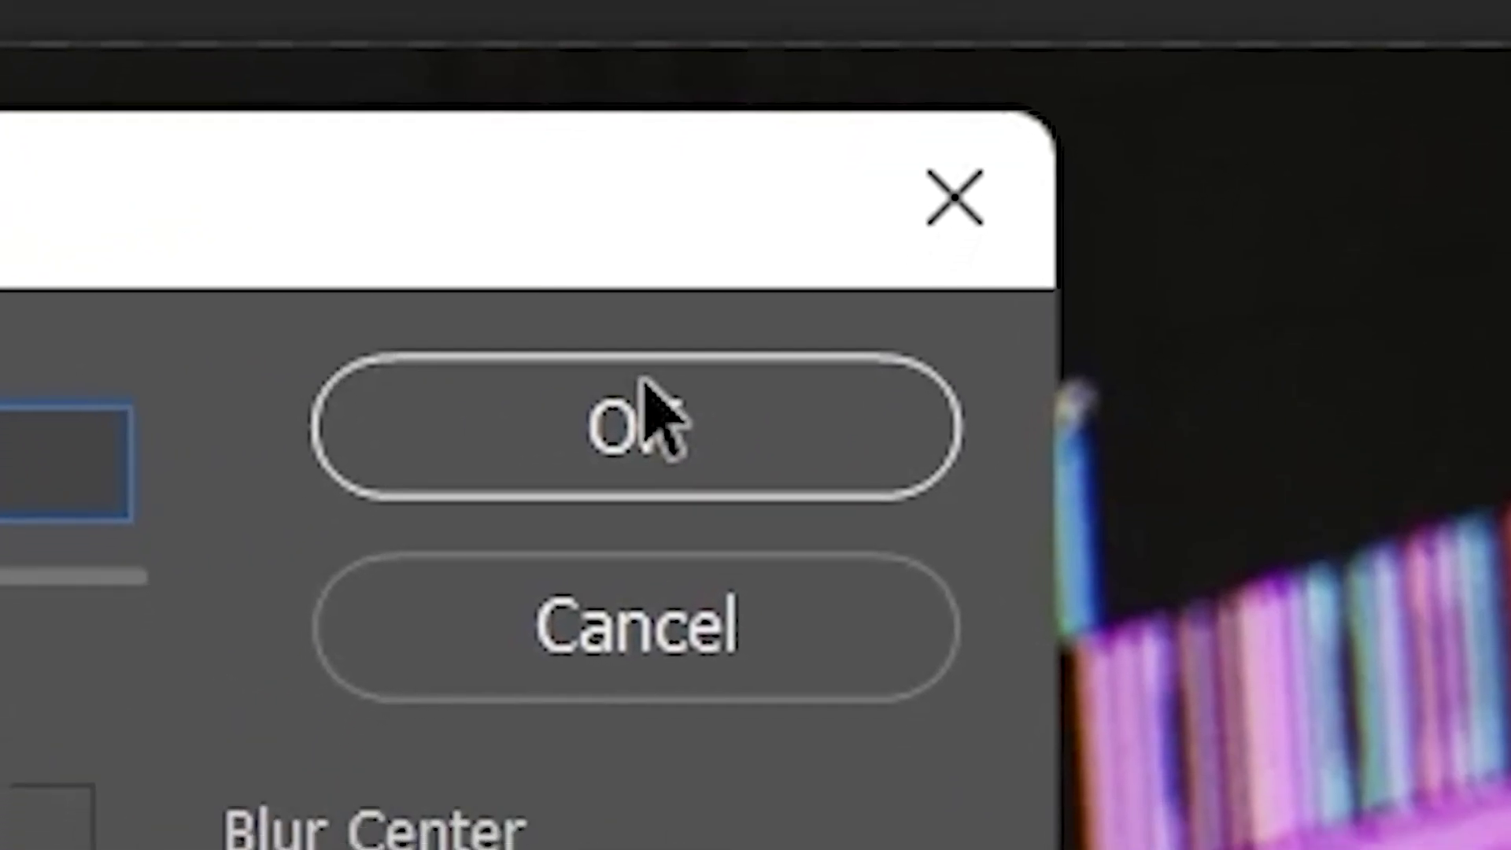
pyautogui.click(647, 381)
pyautogui.moveTo(1440, 9); pyautogui.dragTo(1510, 0)
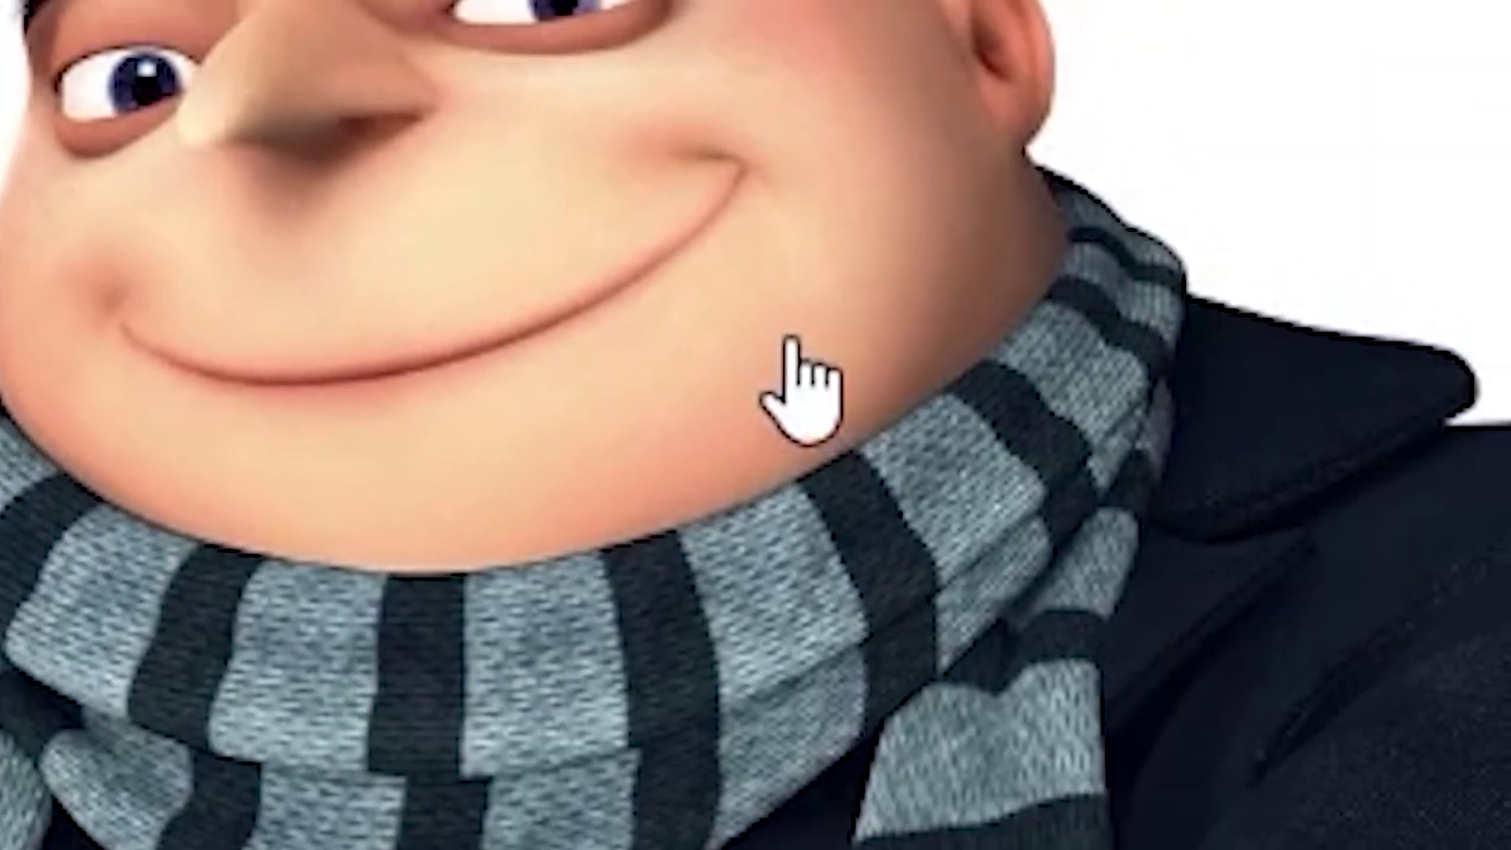
# Step: Paste the copied Gru picture into Photoshop and box-select Gru with the Object Selection Tool
pyautogui.rightClick(1011, 379)
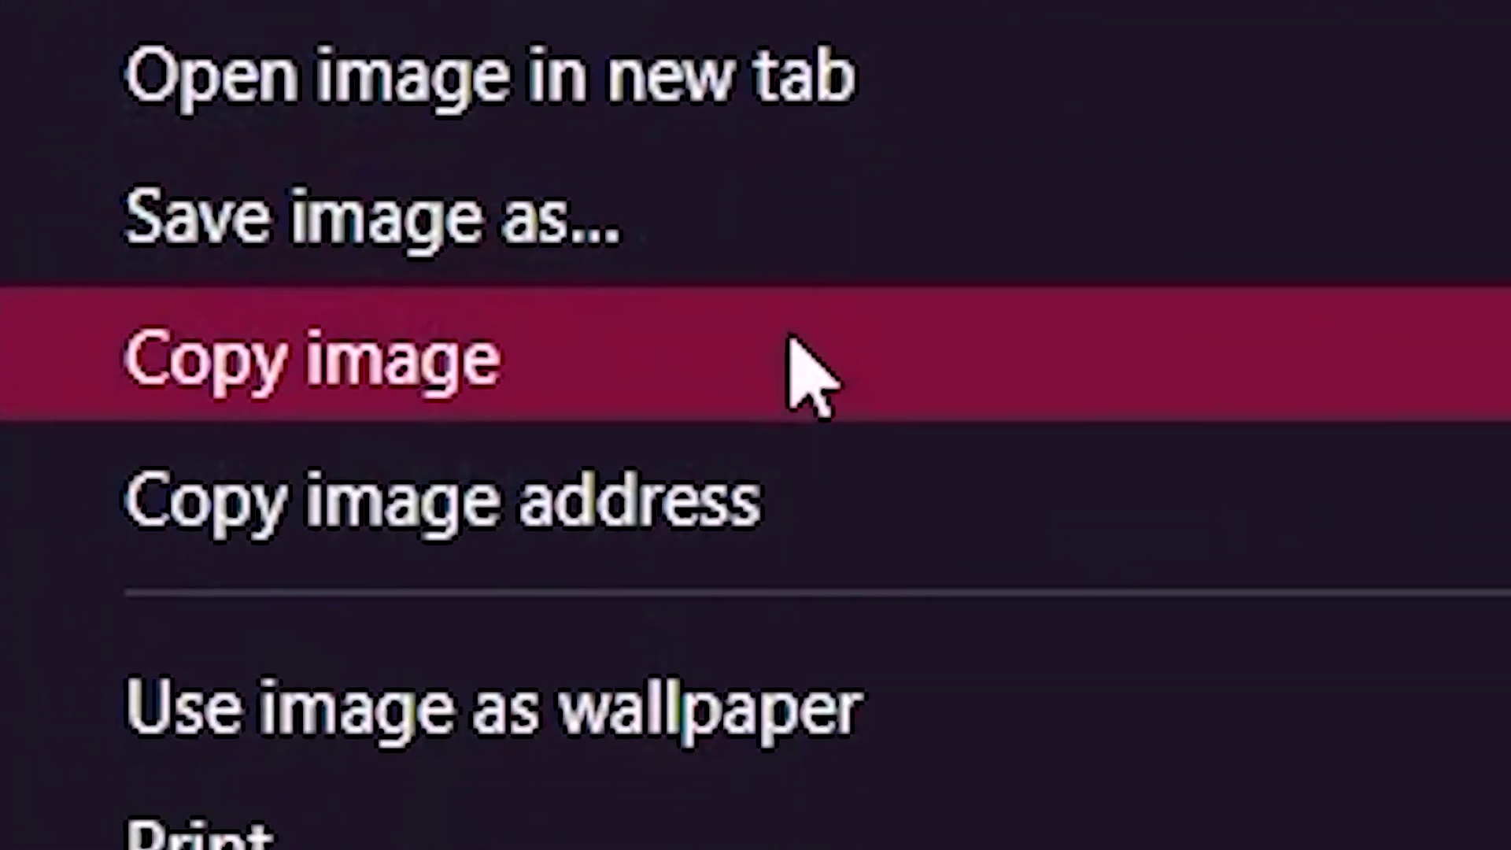
pyautogui.click(1023, 598)
pyautogui.click(897, 832)
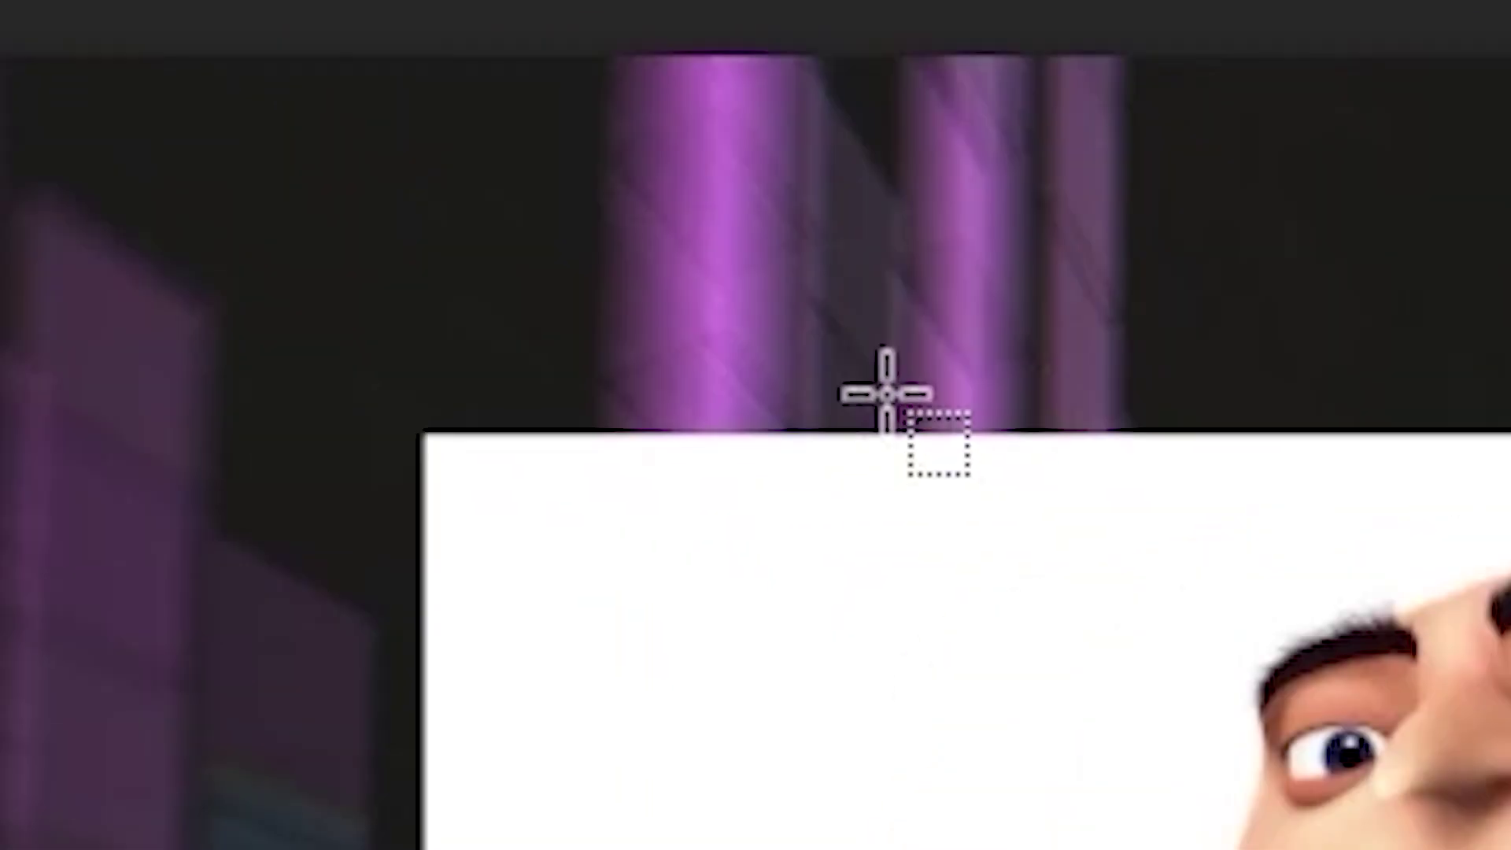
pyautogui.click(24, 183)
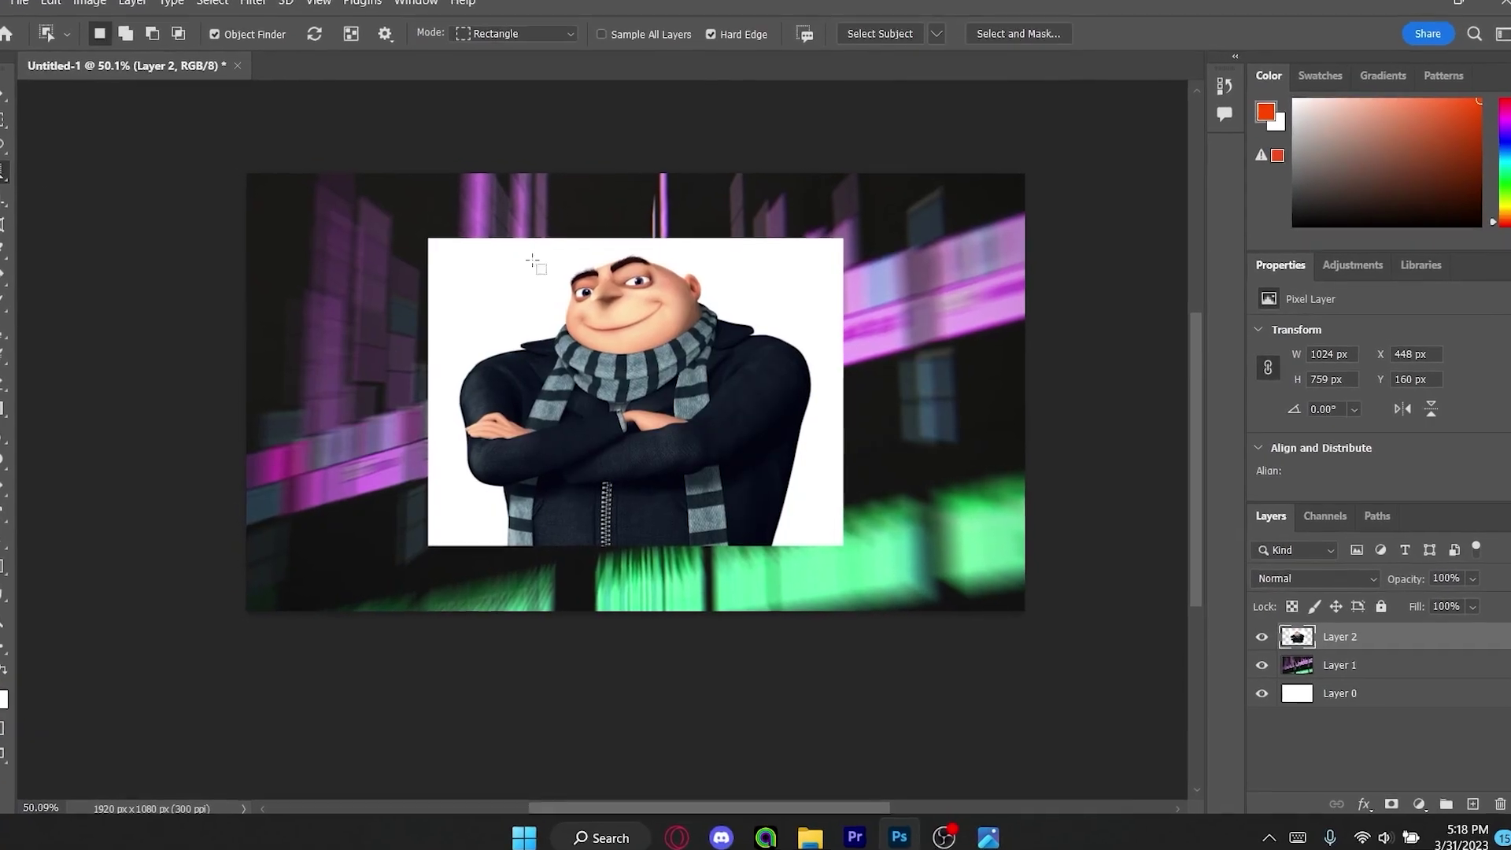
pyautogui.moveTo(430, 230); pyautogui.dragTo(849, 561)
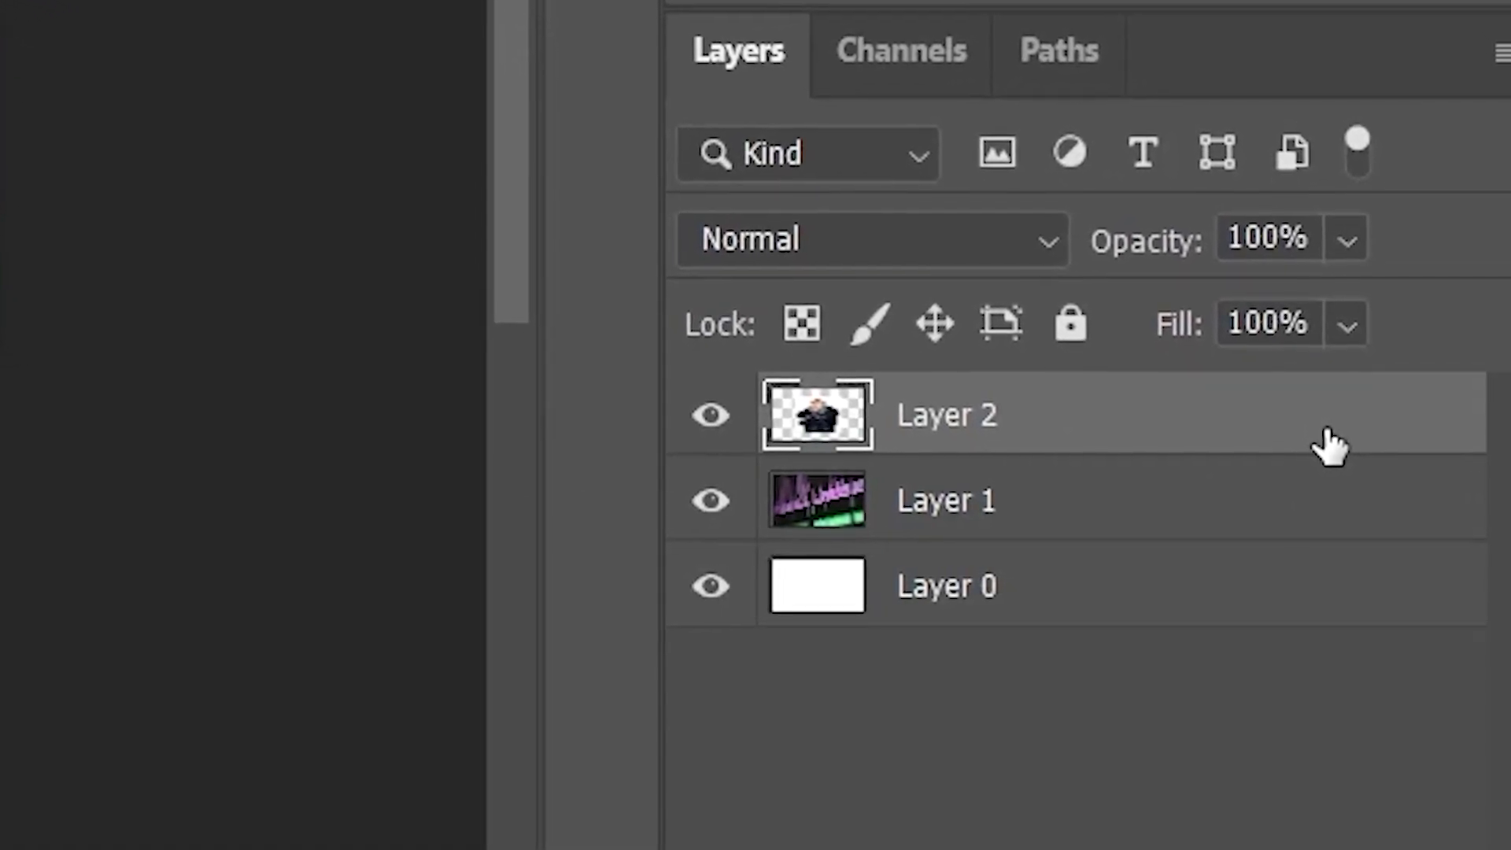
# Step: Copy the selected Gru to Layer 3, delete Layer 2, and enlarge Gru to about 196%
pyautogui.hotkey('ctrl', 'j')
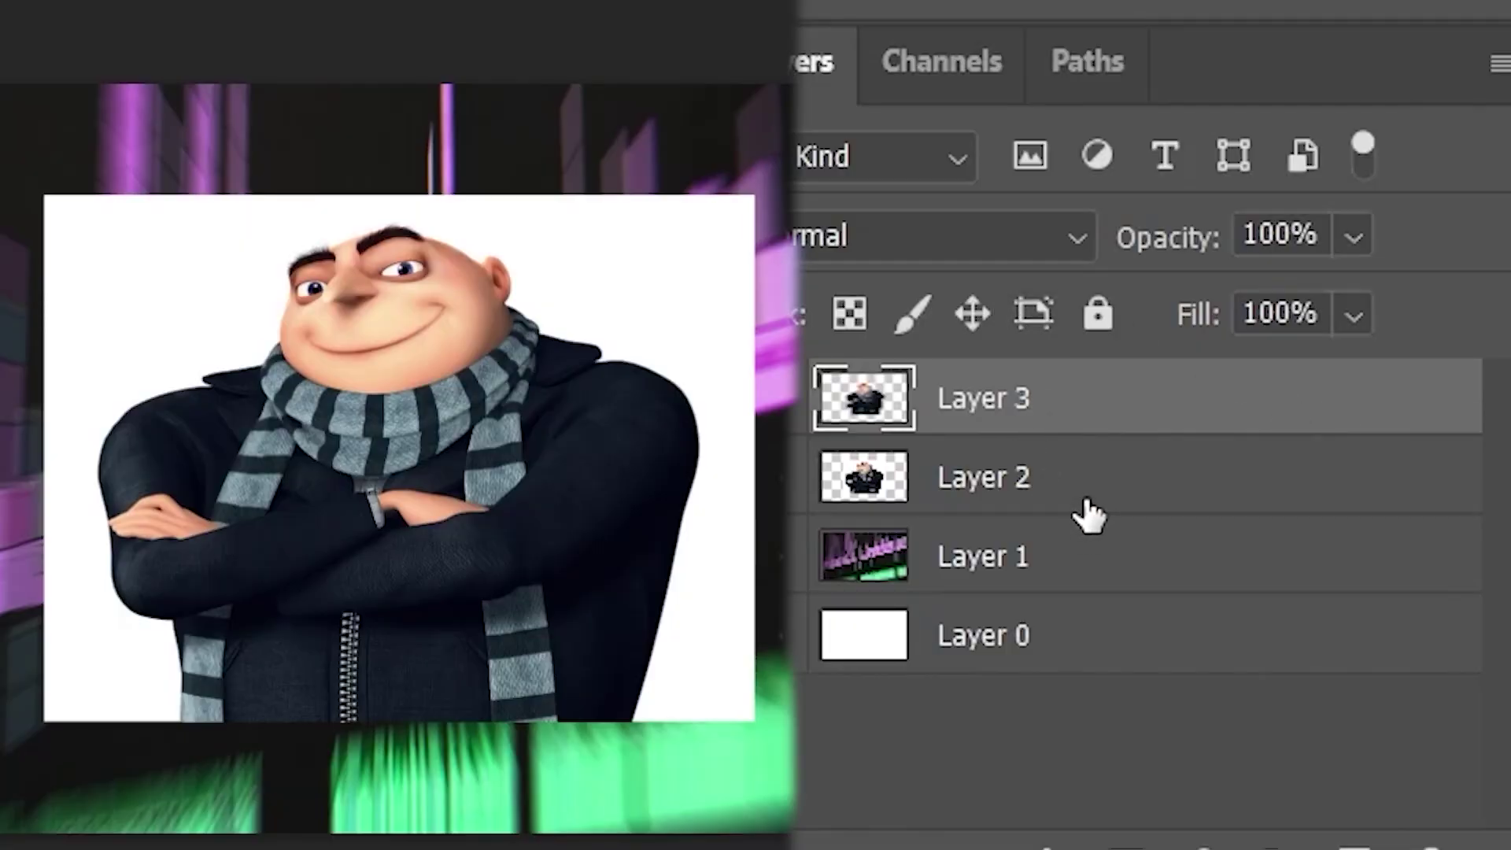
pyautogui.click(1088, 513)
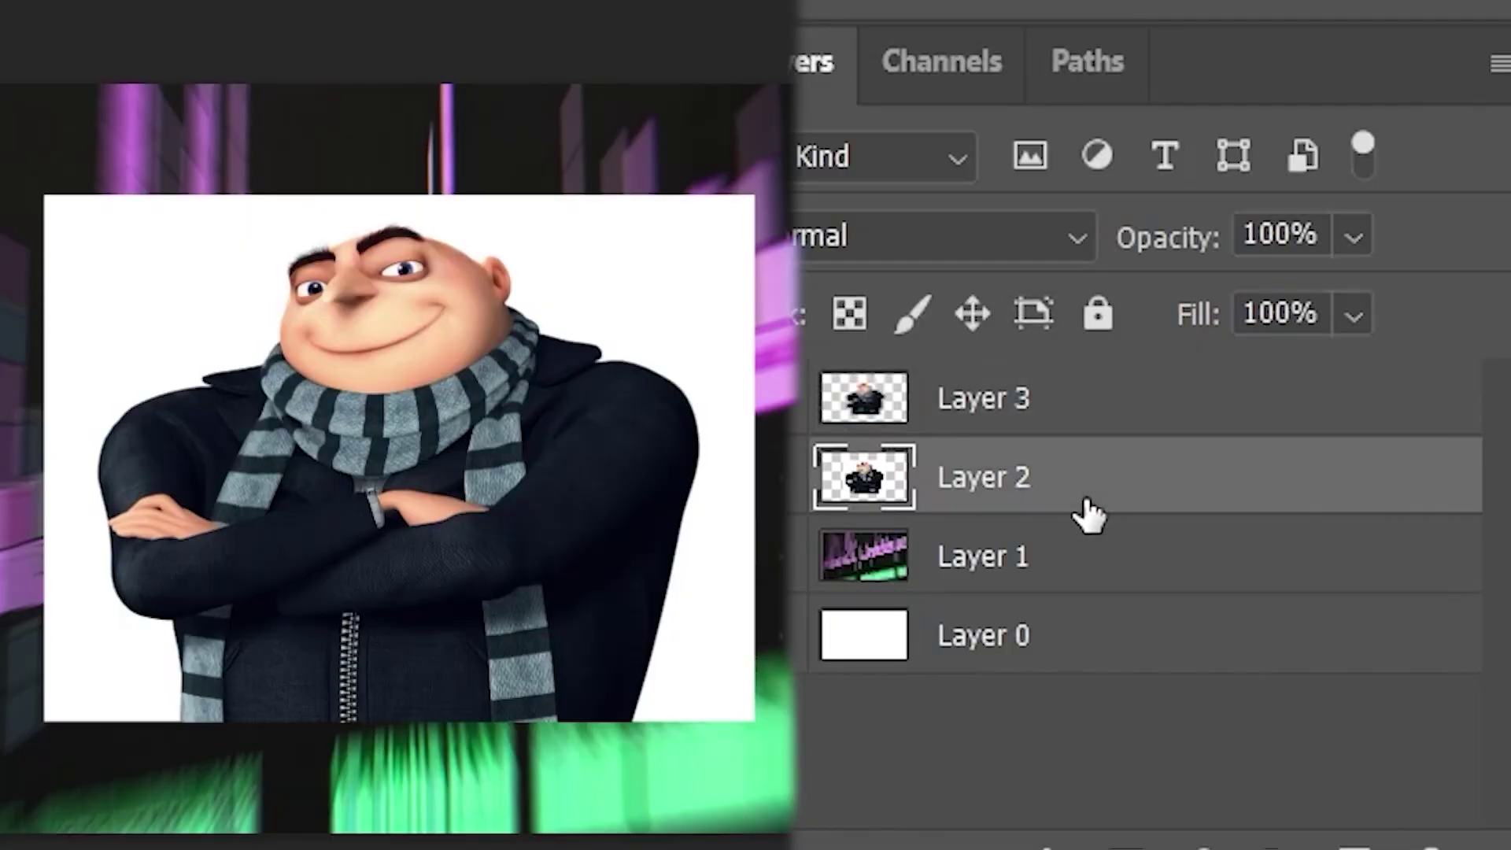
pyautogui.press('Delete')
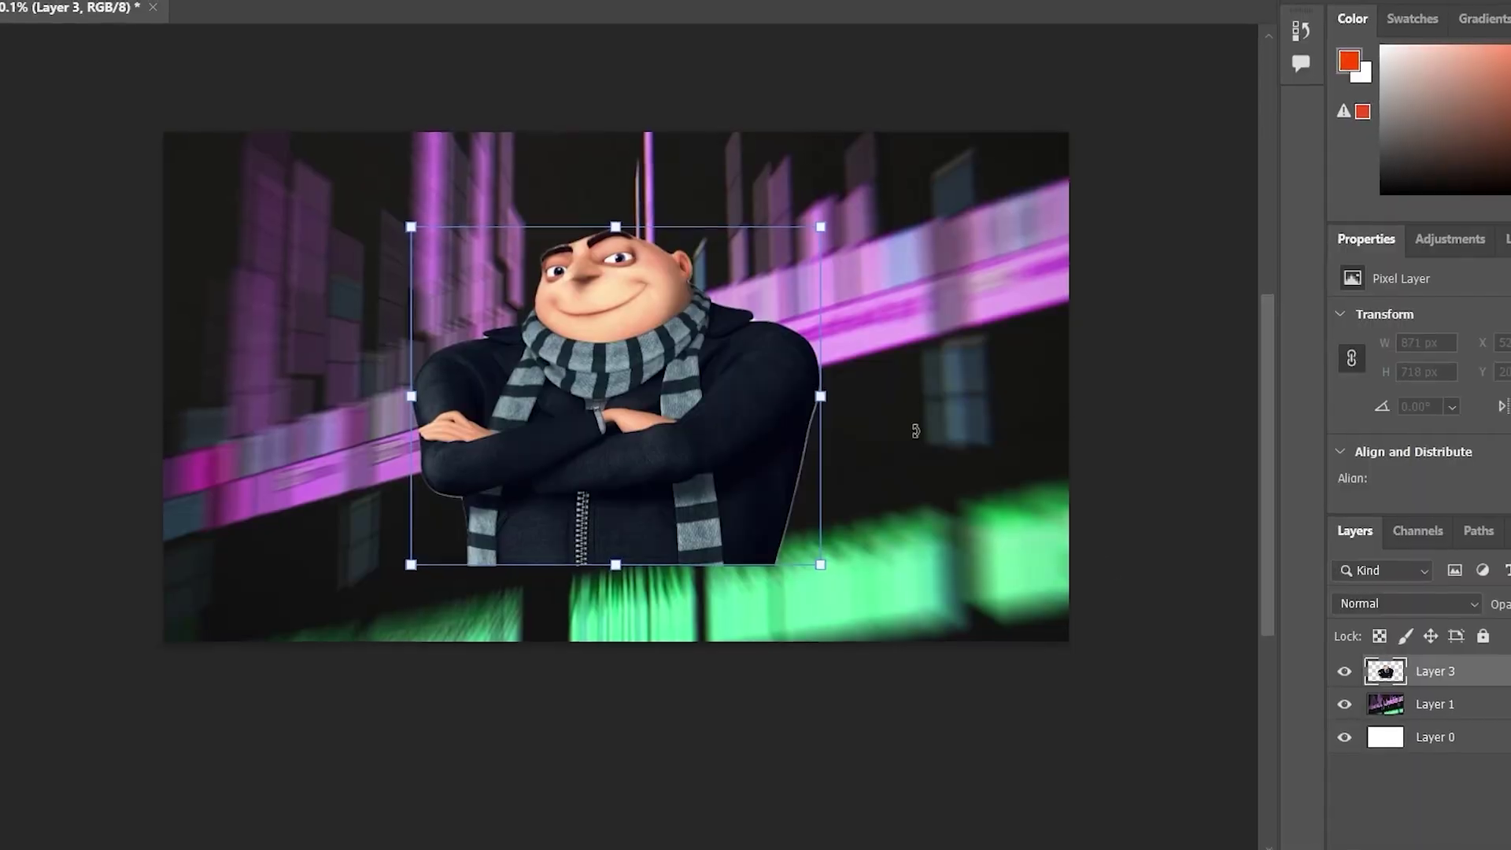
pyautogui.moveTo(818, 231); pyautogui.dragTo(1296, 199)
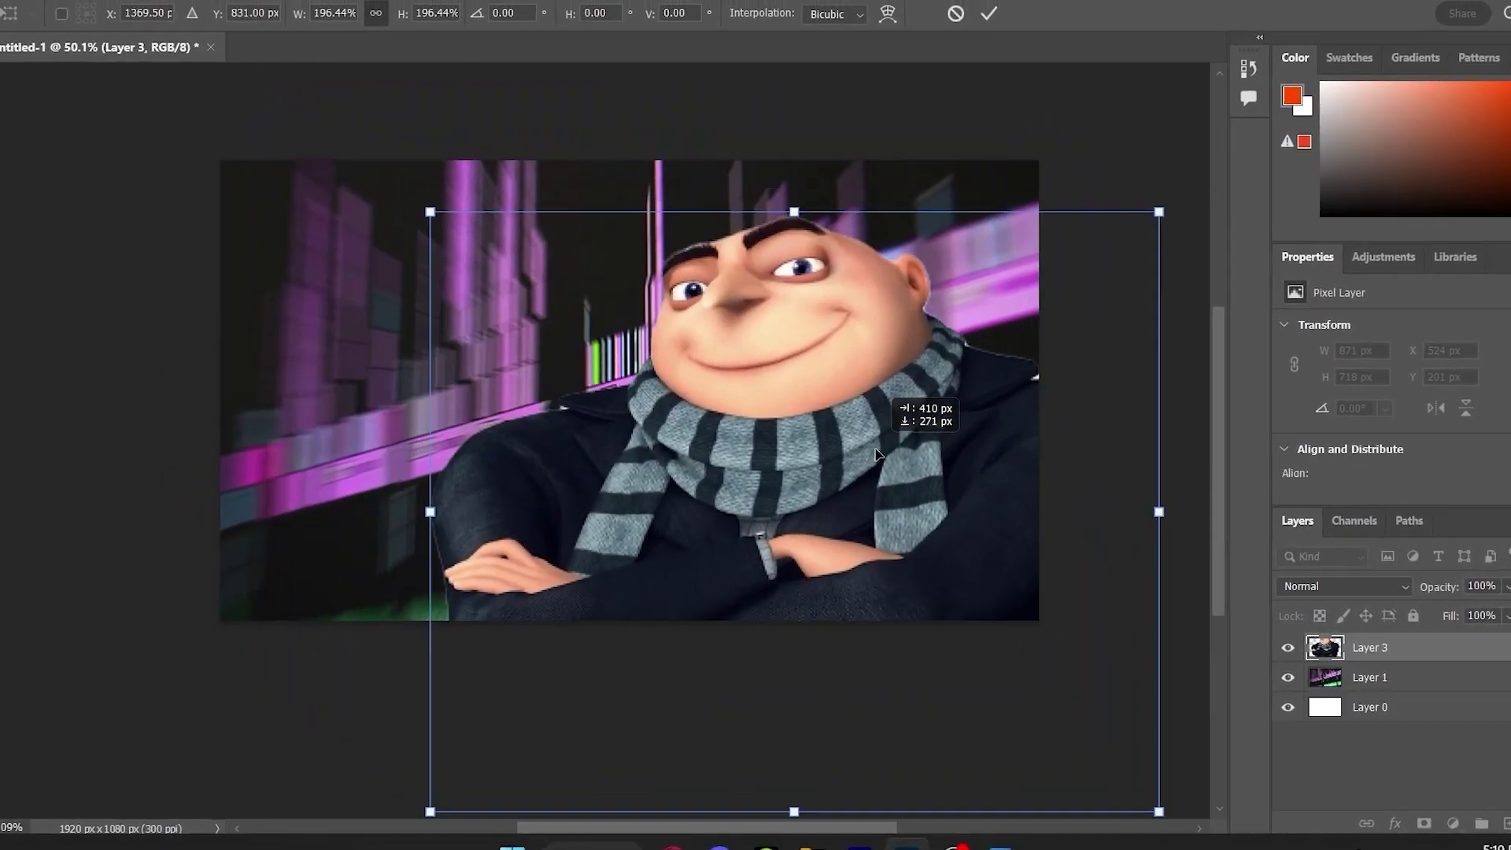
pyautogui.moveTo(711, 336); pyautogui.dragTo(908, 453)
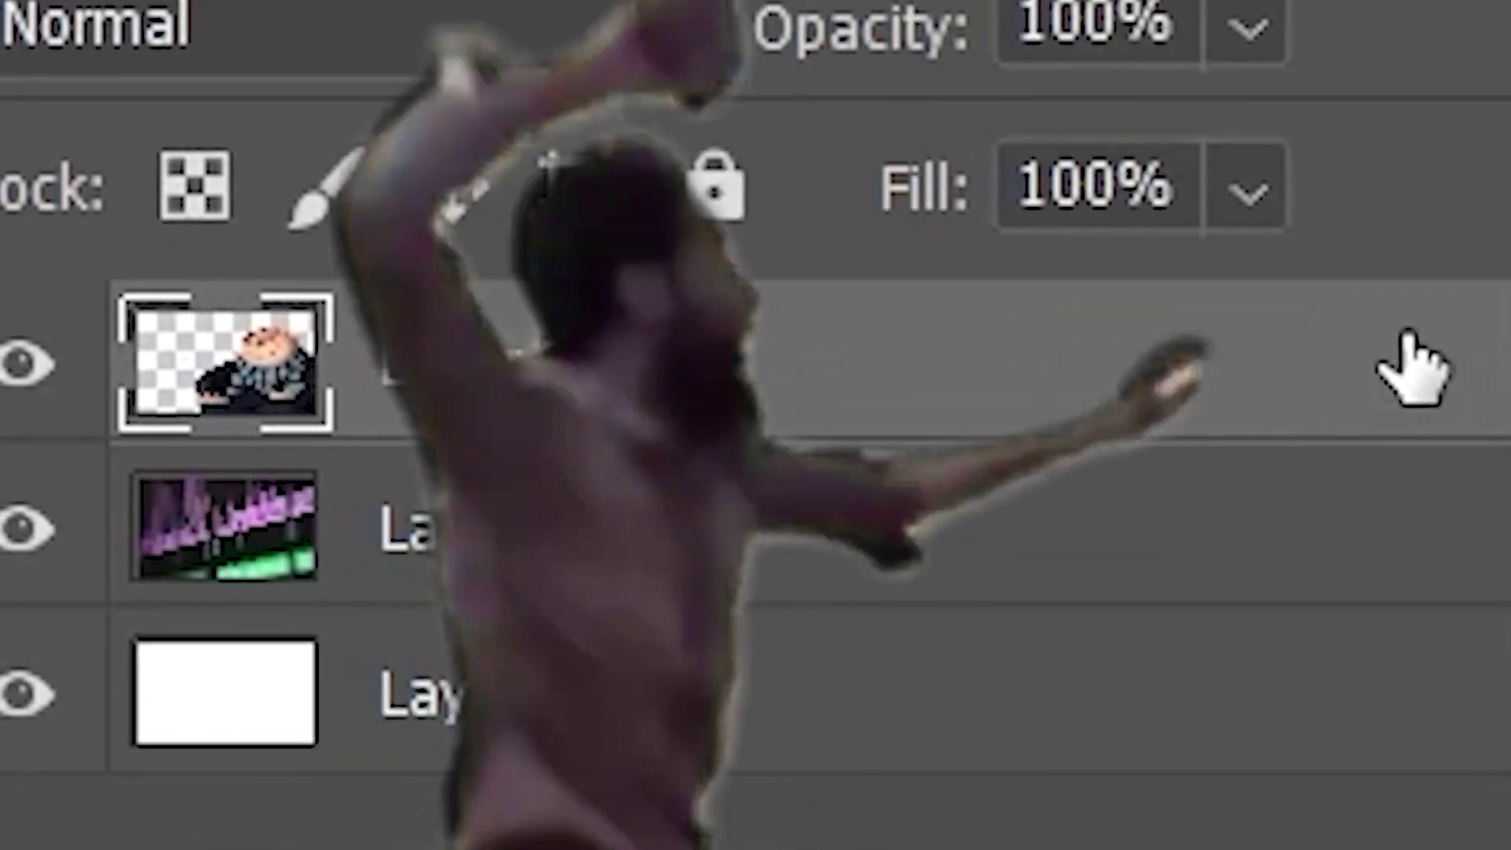
# Step: Give Gru a drop shadow and a white stroke, then set two points on his tone curve
pyautogui.doubleClick(1400, 382)
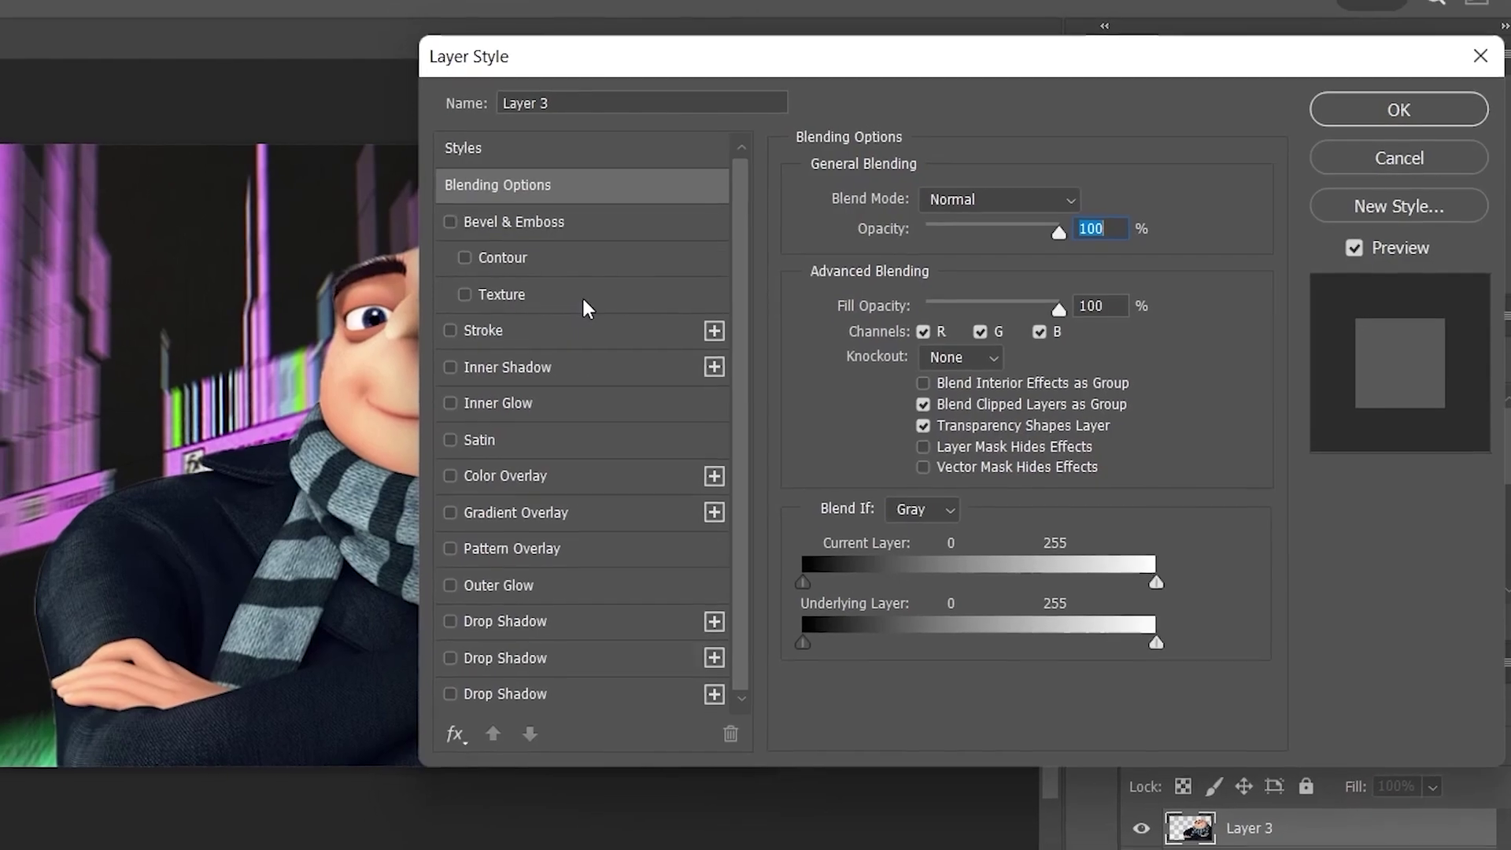
pyautogui.click(548, 606)
pyautogui.moveTo(705, 67); pyautogui.dragTo(1010, 63)
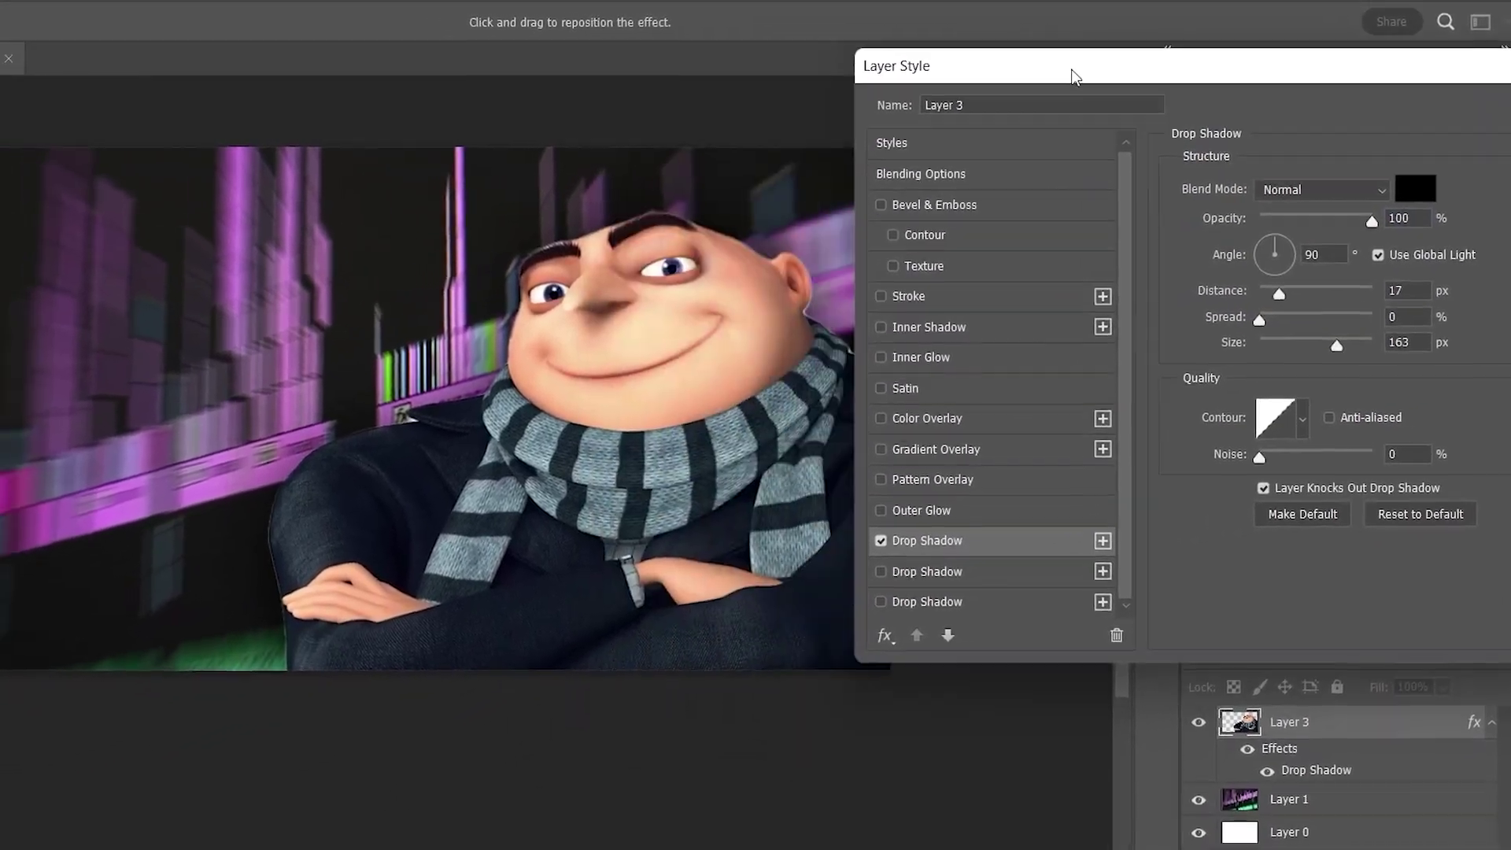
pyautogui.click(933, 296)
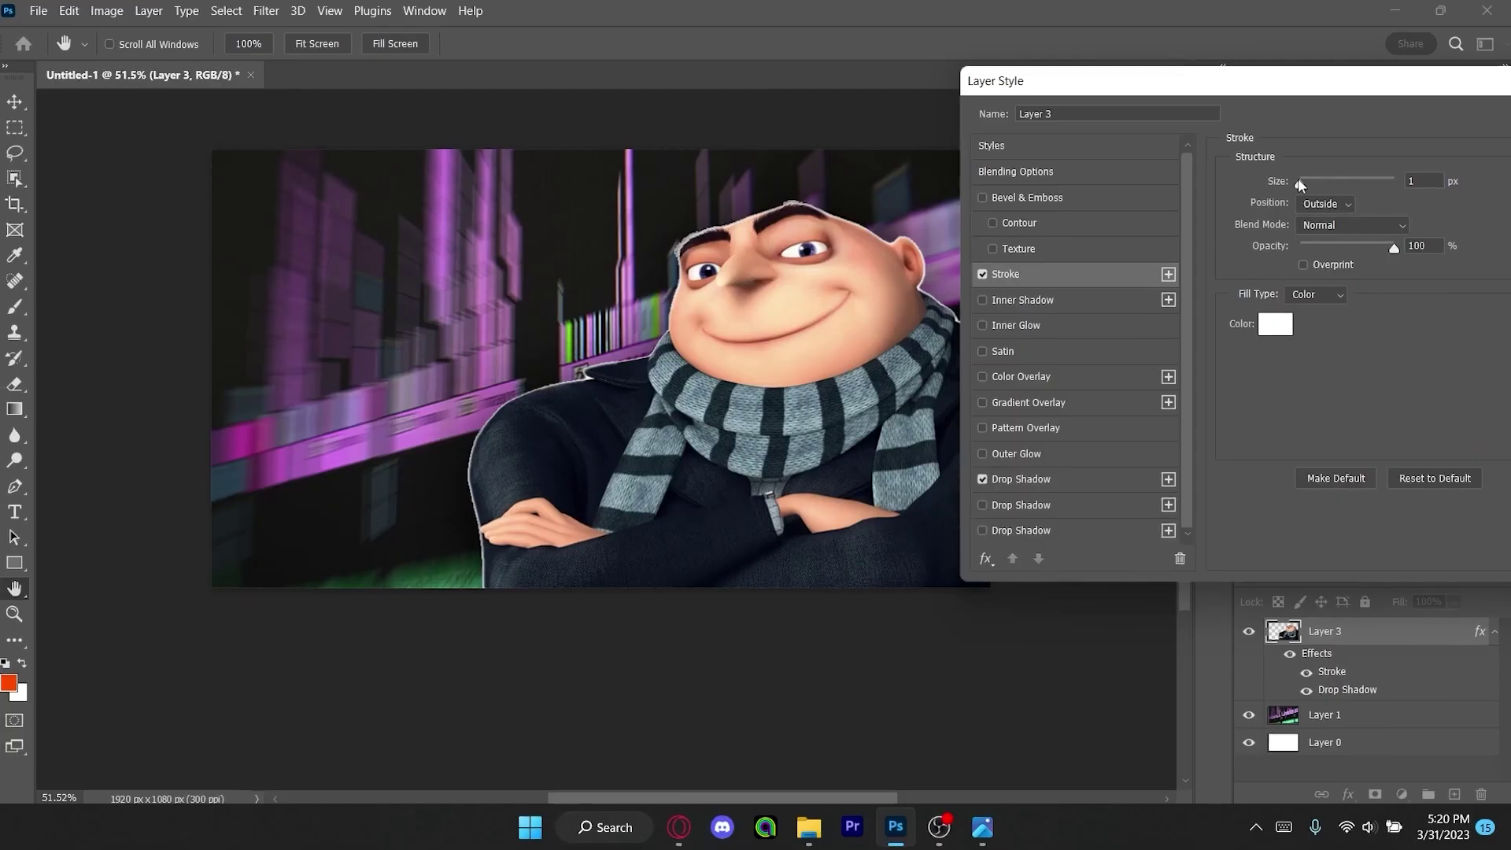
pyautogui.moveTo(1299, 183)
pyautogui.mouseDown()
pyautogui.moveTo(1312, 180)
pyautogui.moveTo(1300, 184)
pyautogui.mouseUp()
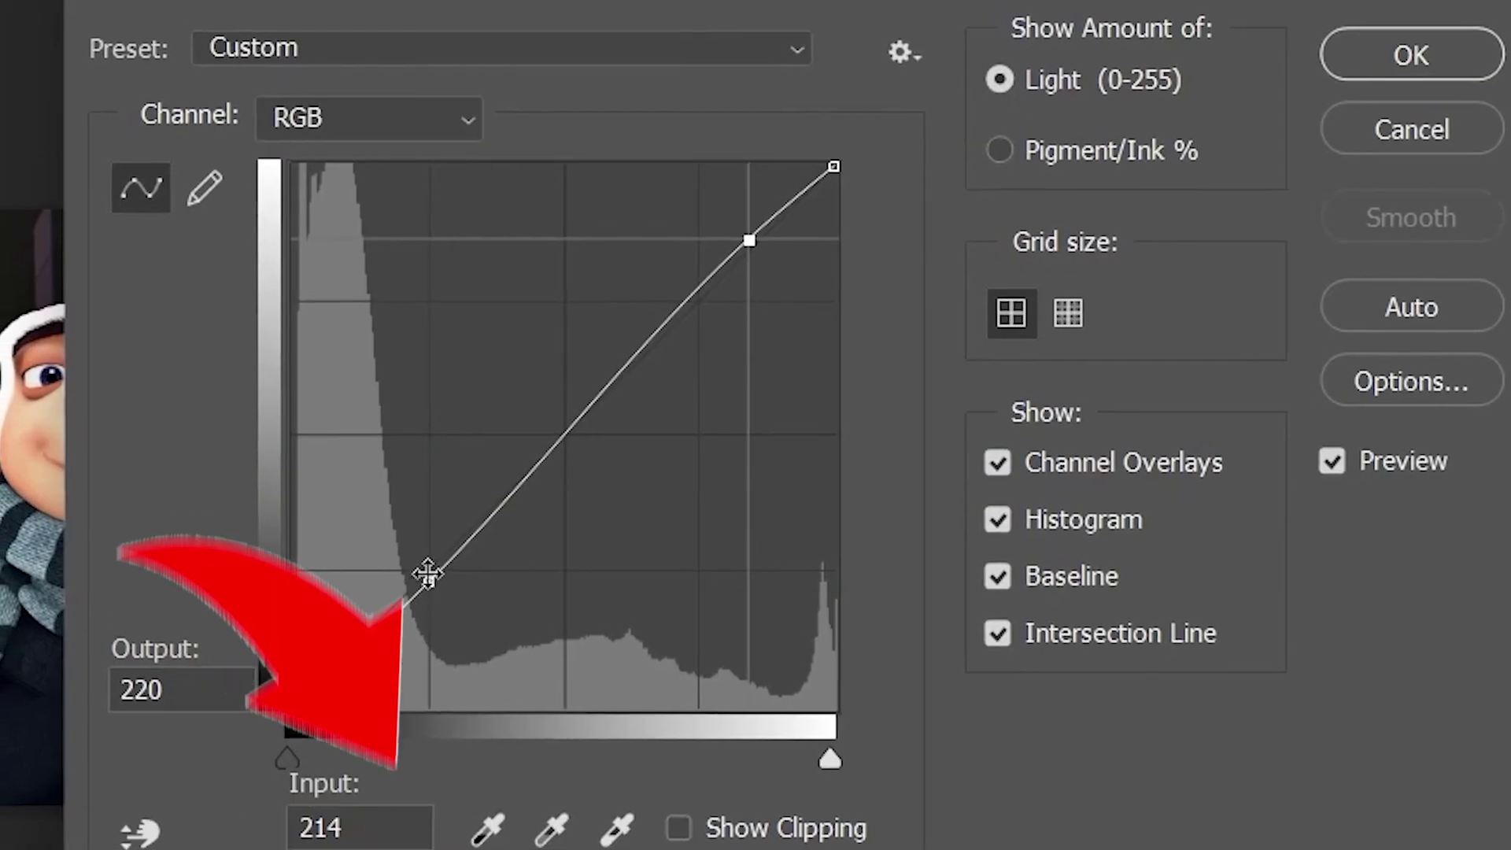
pyautogui.click(424, 574)
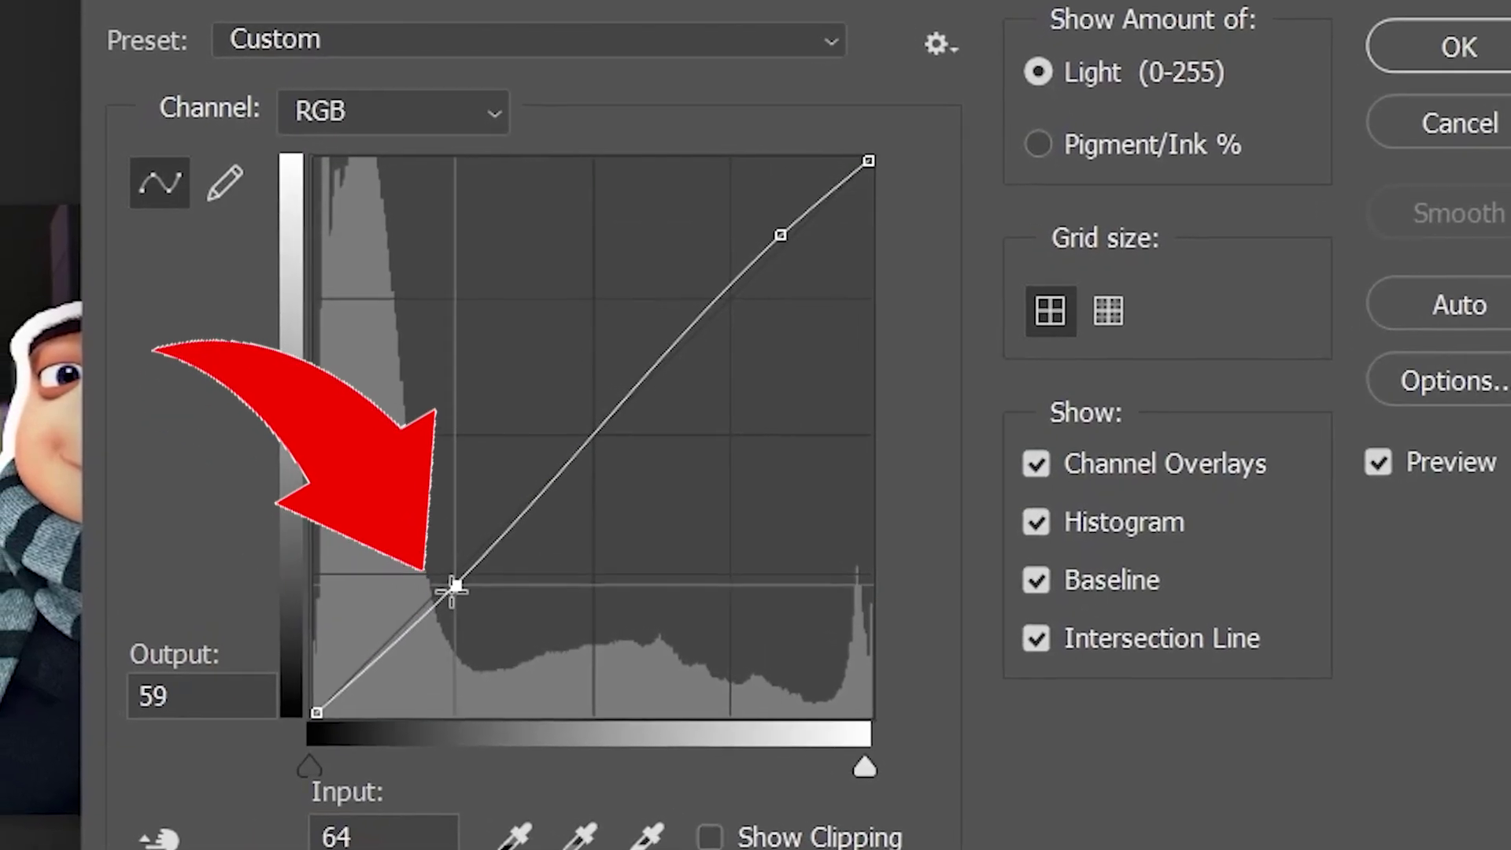
pyautogui.click(846, 227)
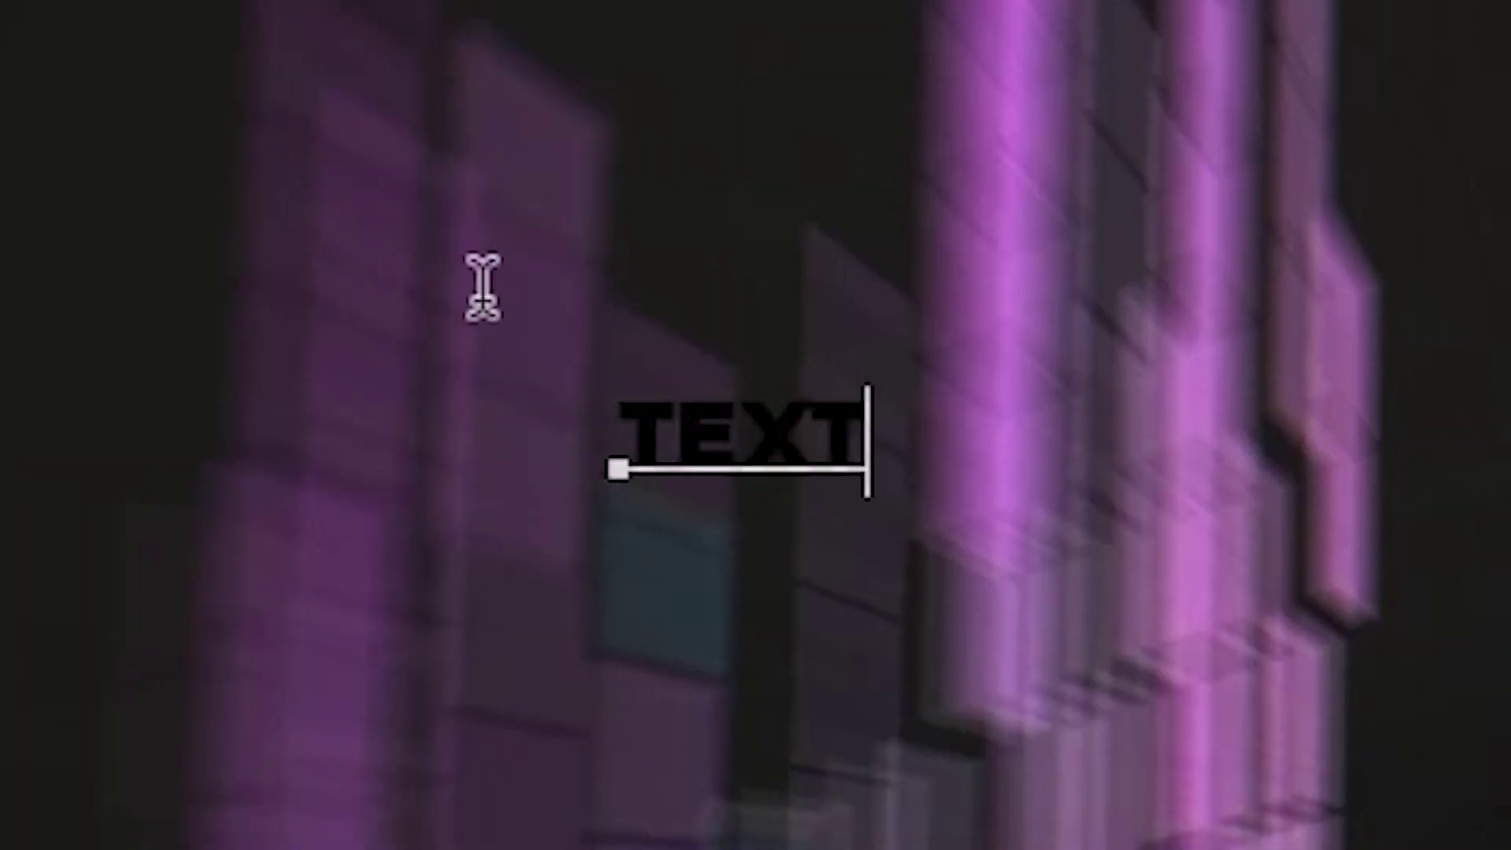
# Step: Replace LOREM IPSUM with TEXT in Mont Heavy DEMO at 83.62 pt and select it
pyautogui.hotkey('ctrl', 'a')
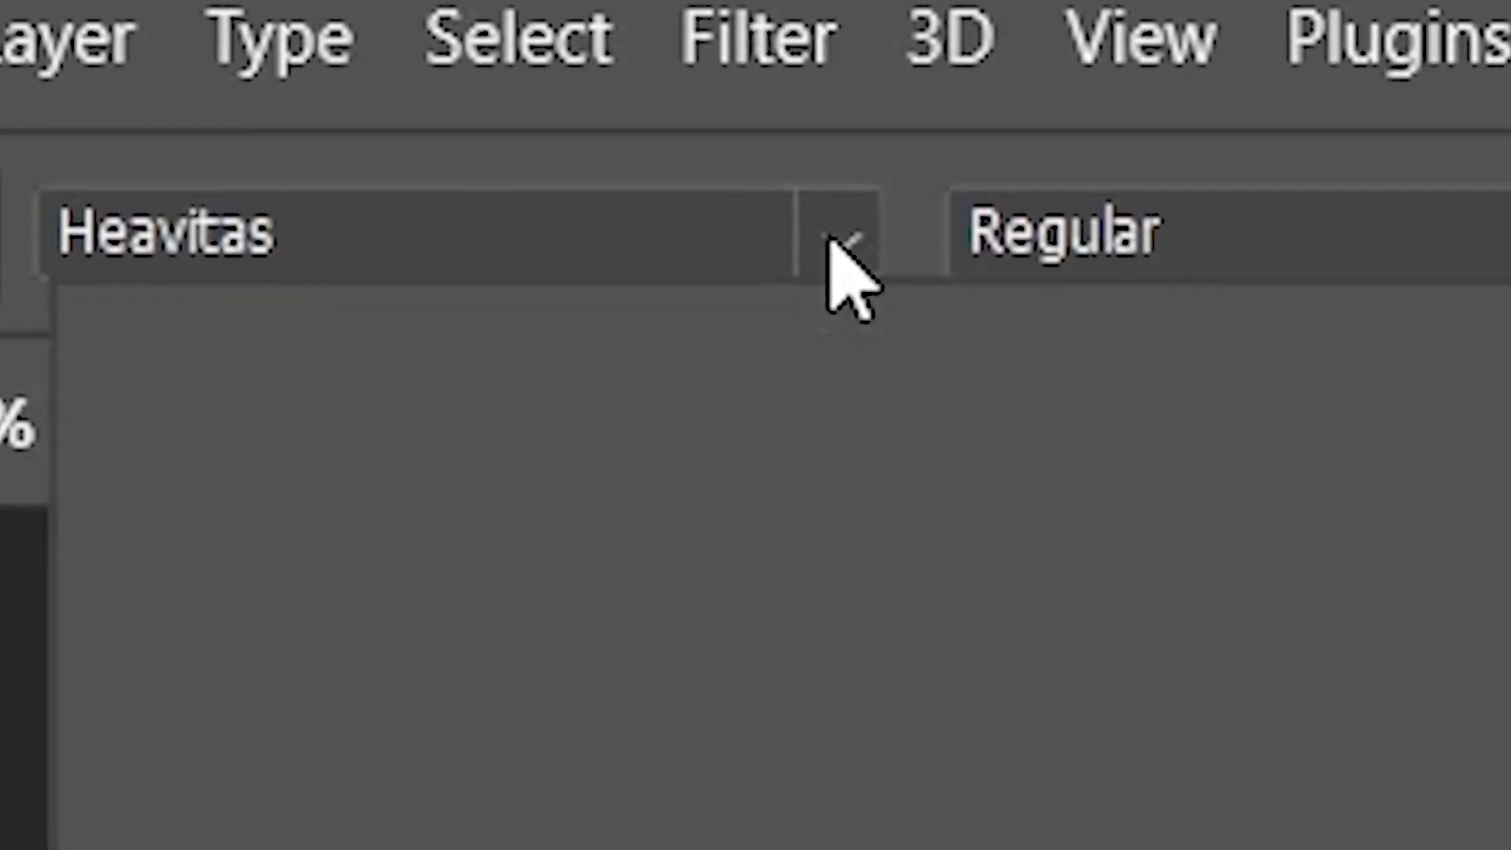
pyautogui.click(834, 240)
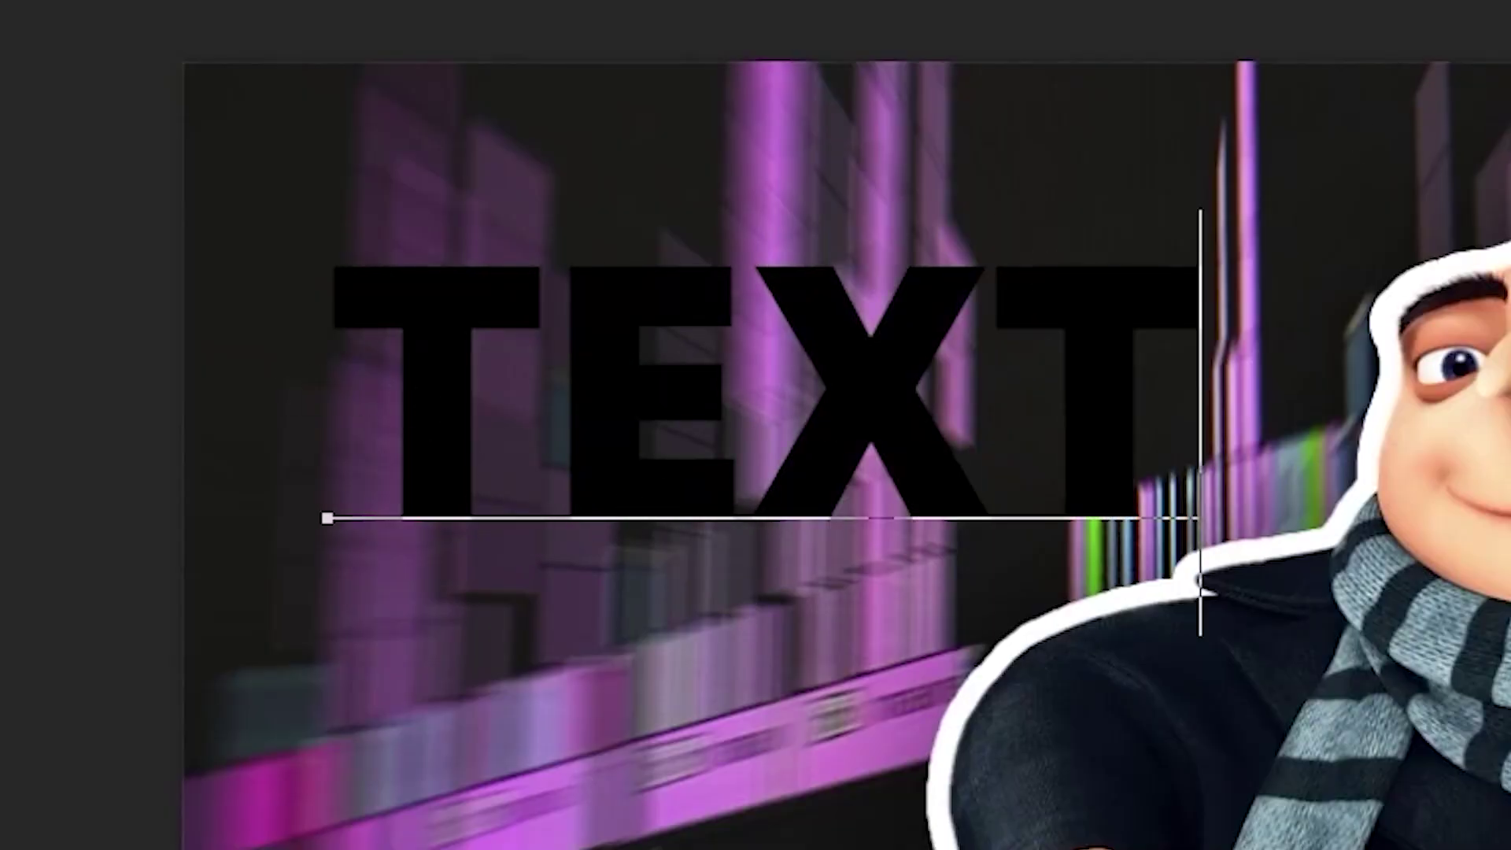
pyautogui.moveTo(1204, 501); pyautogui.dragTo(397, 501)
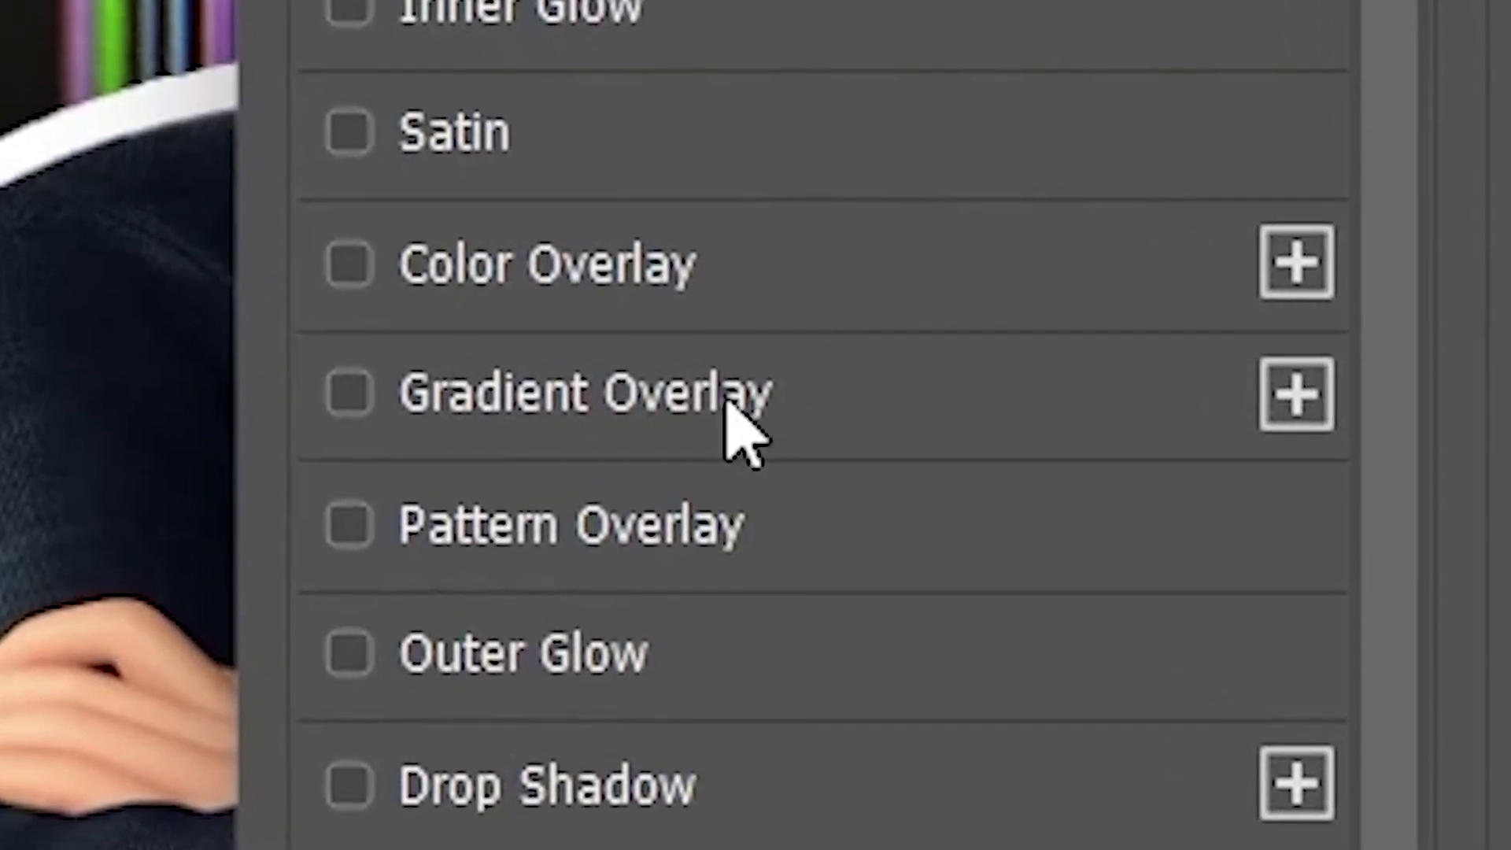
# Step: Add a purple-to-magenta Gradient Overlay to the word TEXT
pyautogui.click(692, 395)
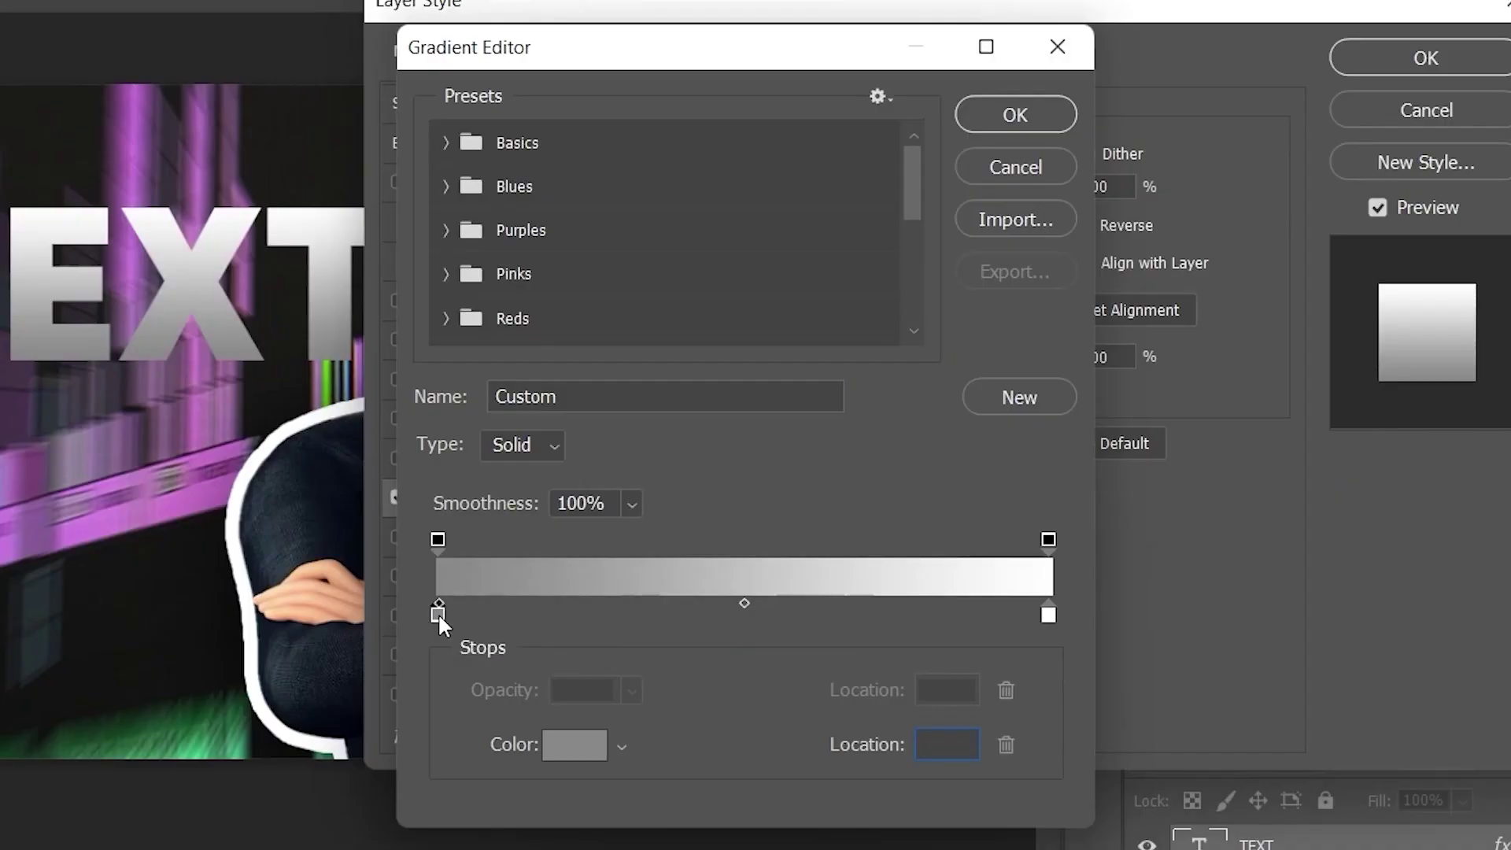
pyautogui.doubleClick(438, 612)
pyautogui.click(566, 226)
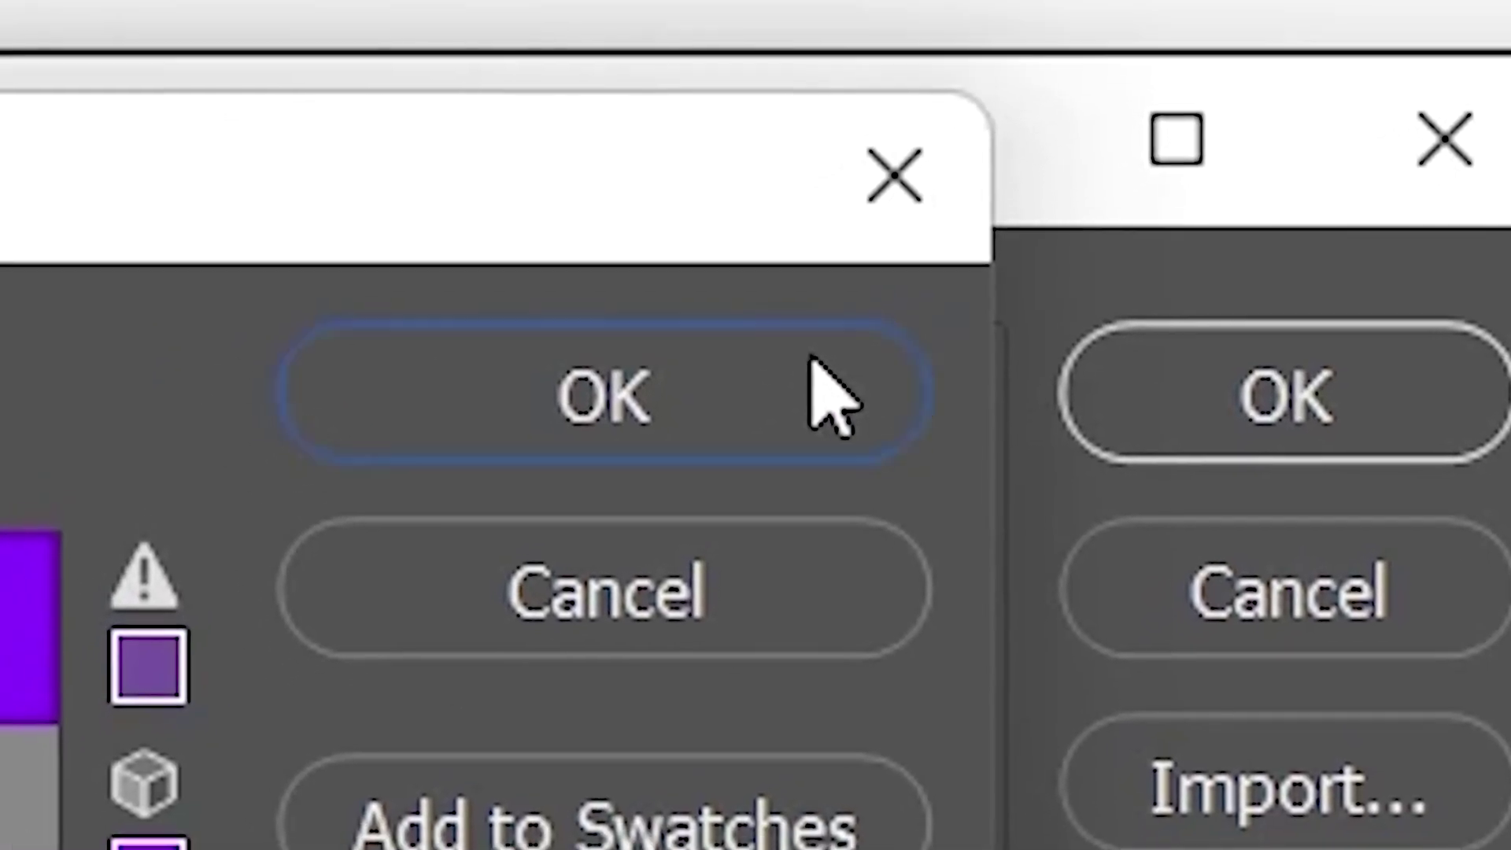
pyautogui.click(1510, 149)
pyautogui.doubleClick(1510, 849)
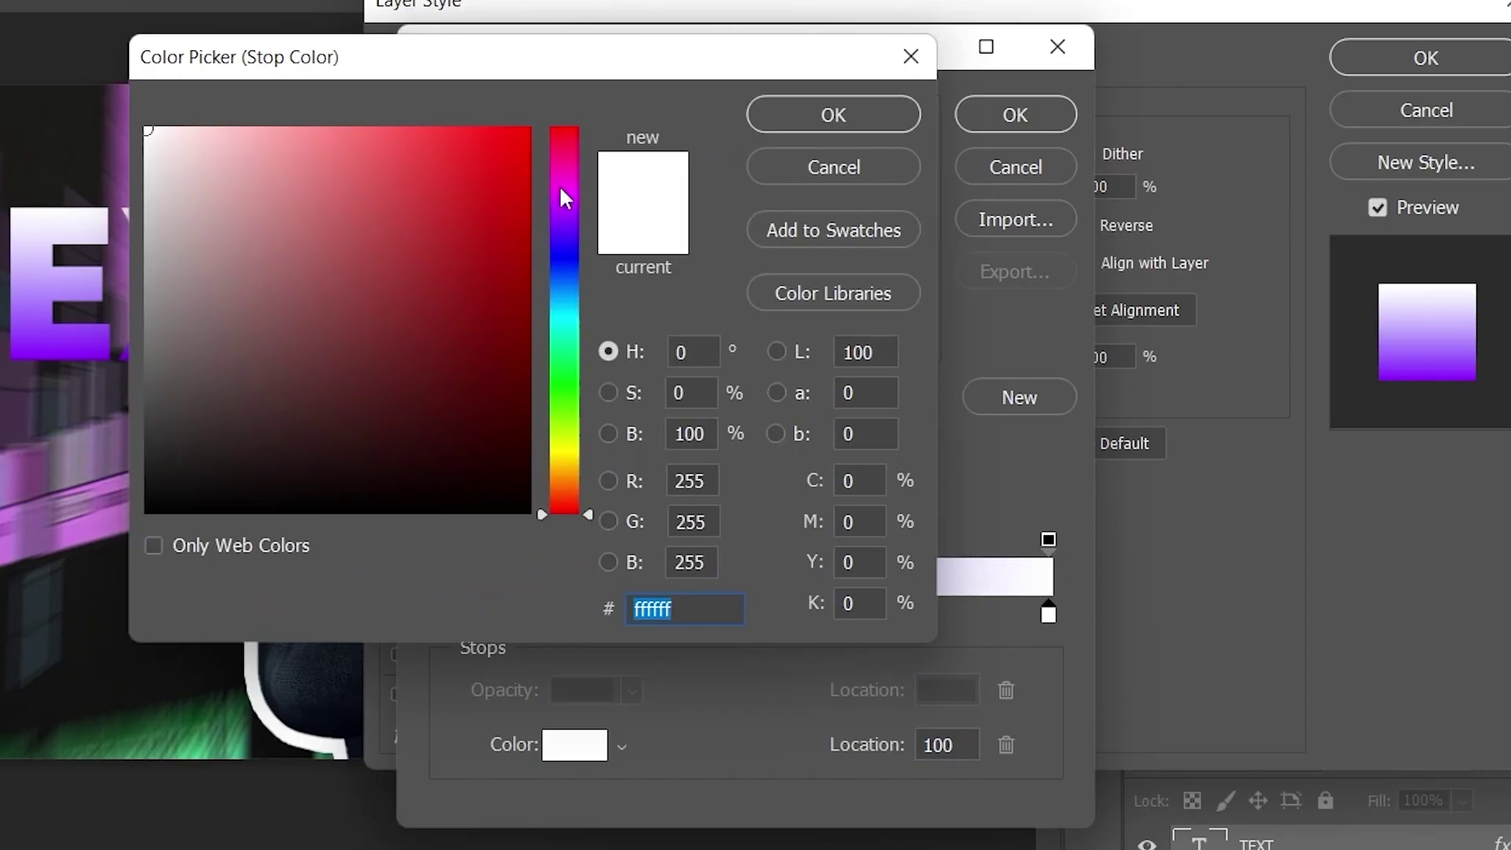
pyautogui.click(563, 199)
pyautogui.click(530, 128)
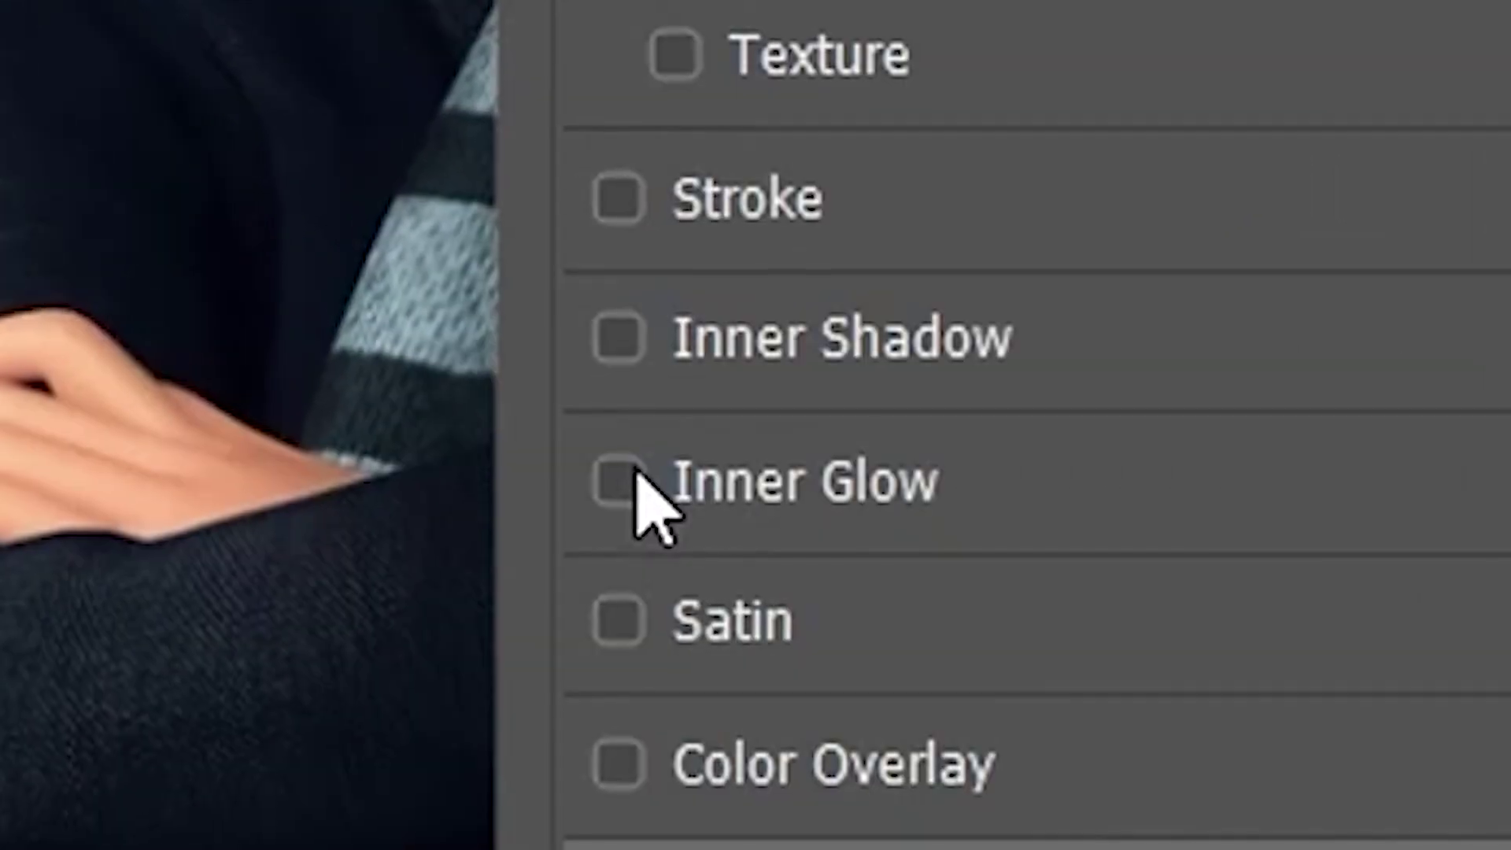
# Step: Add an Inner Glow blended as Overlay, sized 38 px
pyautogui.click(641, 504)
pyautogui.click(799, 422)
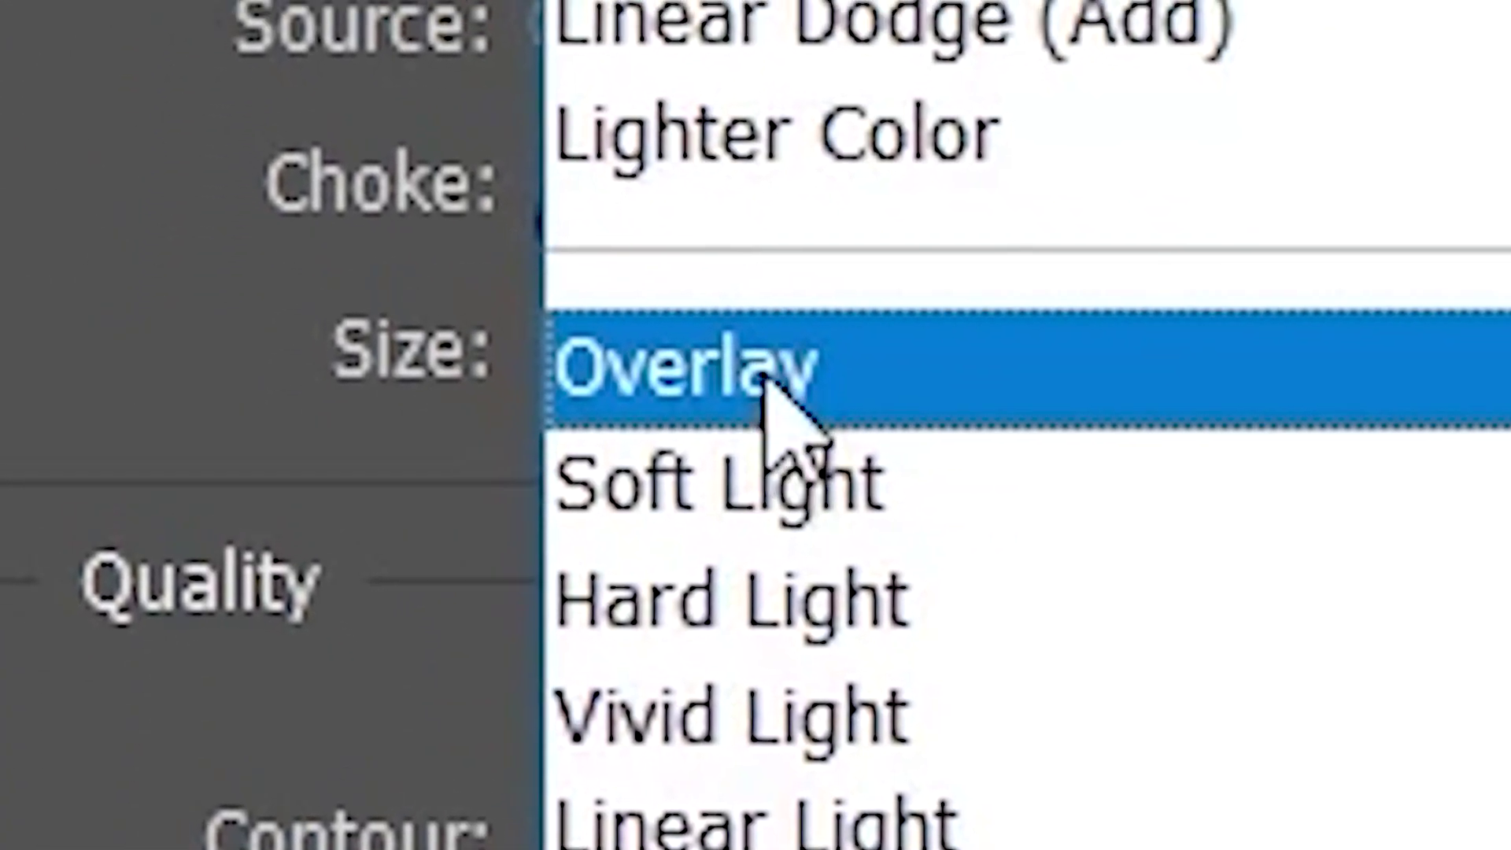
pyautogui.click(765, 380)
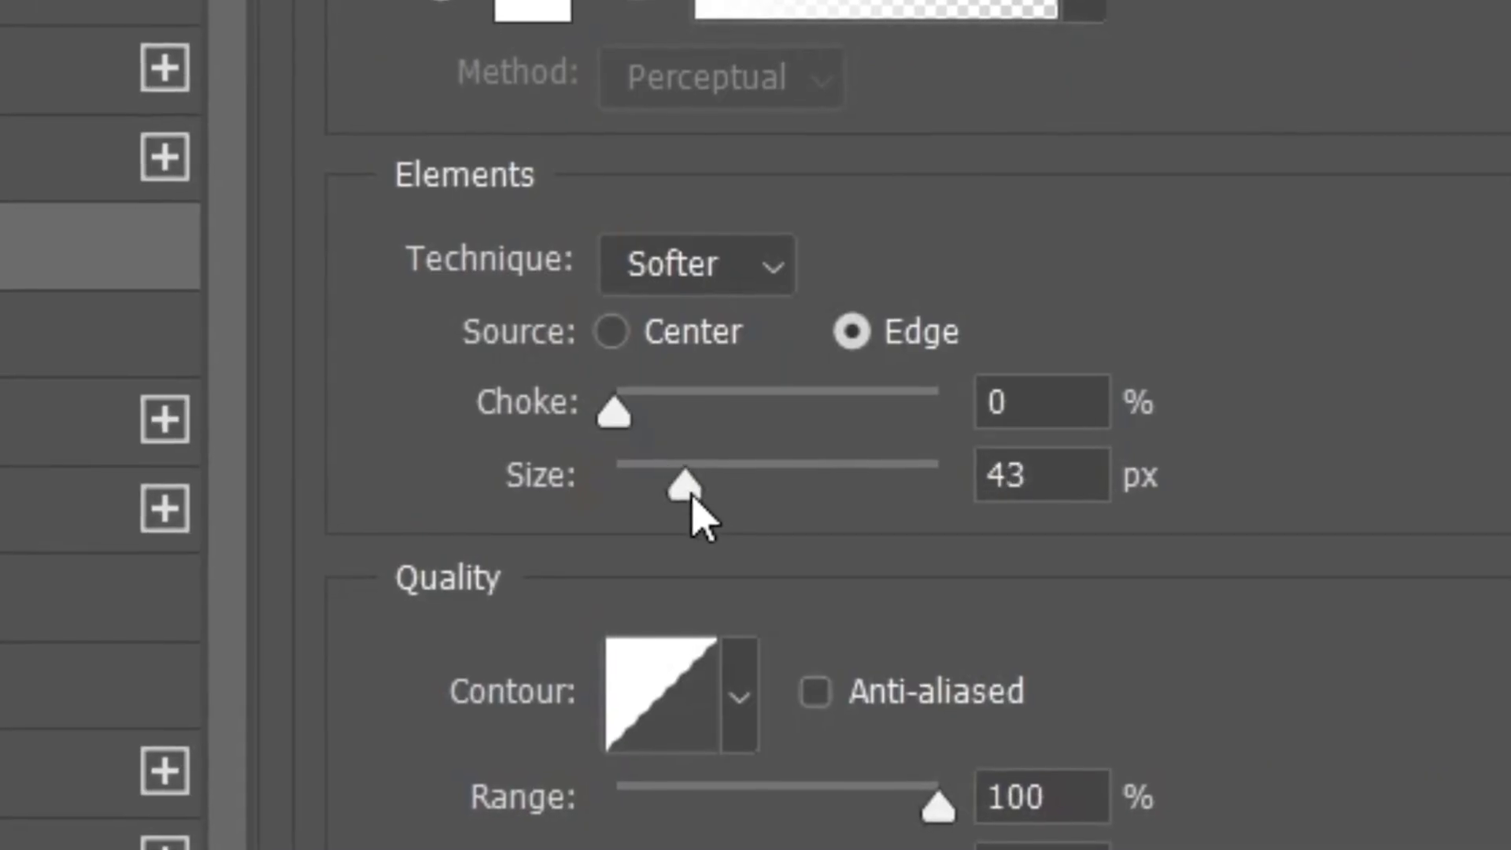
pyautogui.click(683, 496)
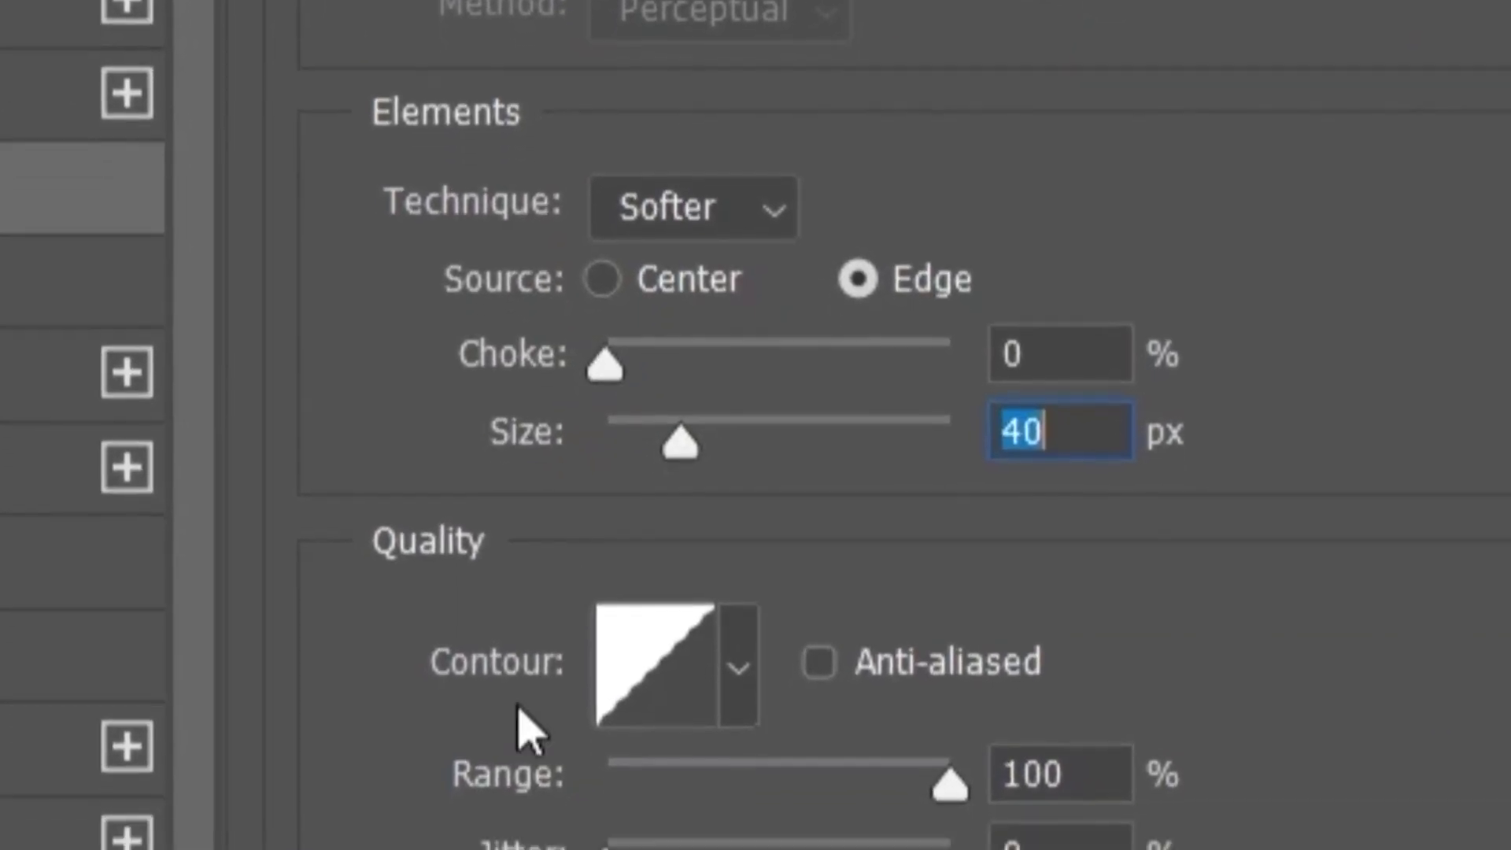
pyautogui.moveTo(680, 425); pyautogui.dragTo(685, 425)
pyautogui.click(944, 756)
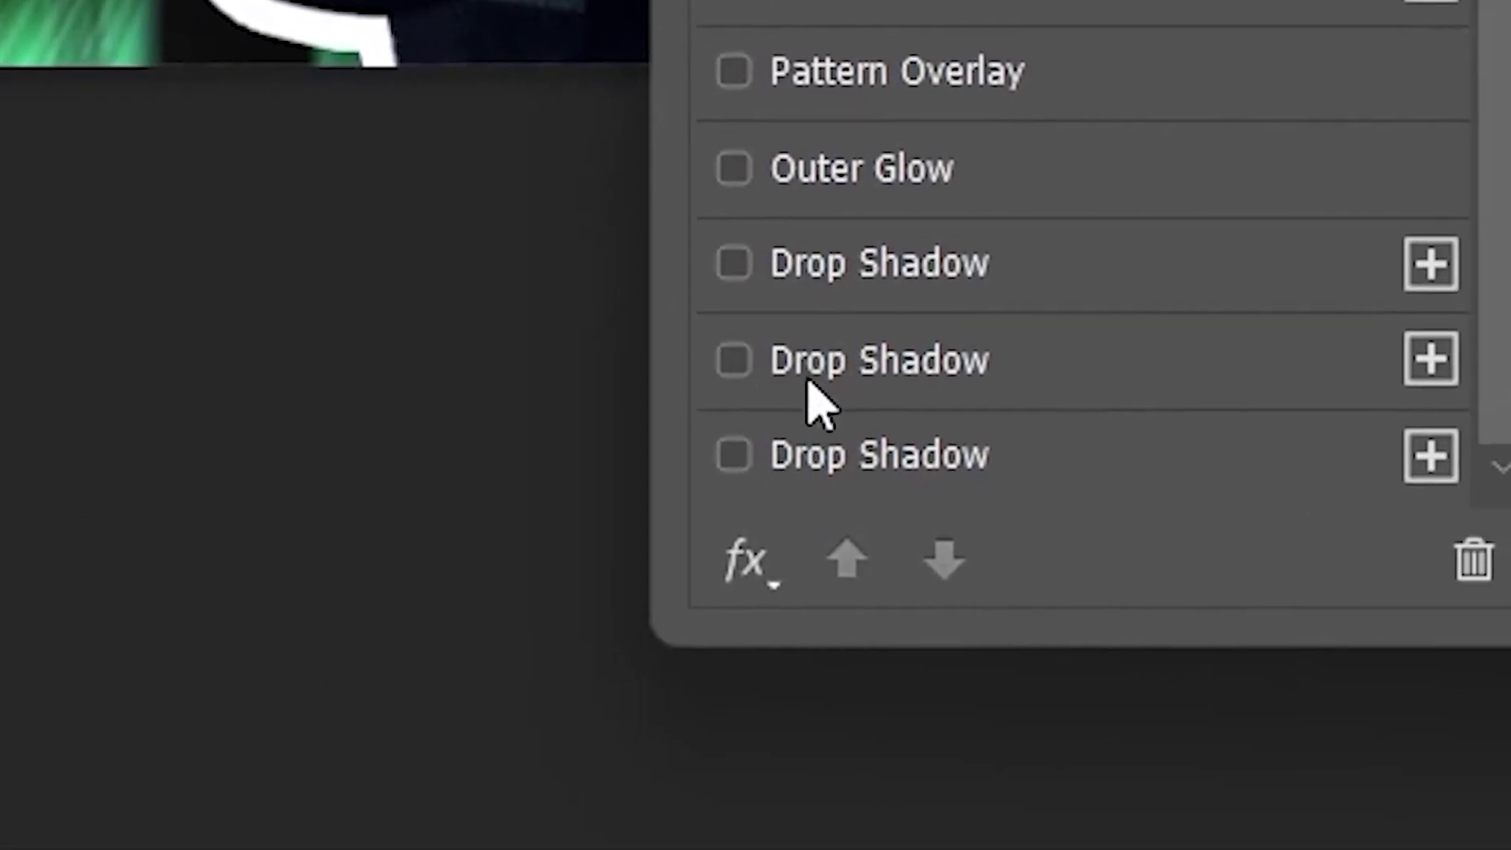
# Step: Add a thick black drop-shadow outline offset 13 px, then duplicate the shadow with another colour
pyautogui.click(807, 370)
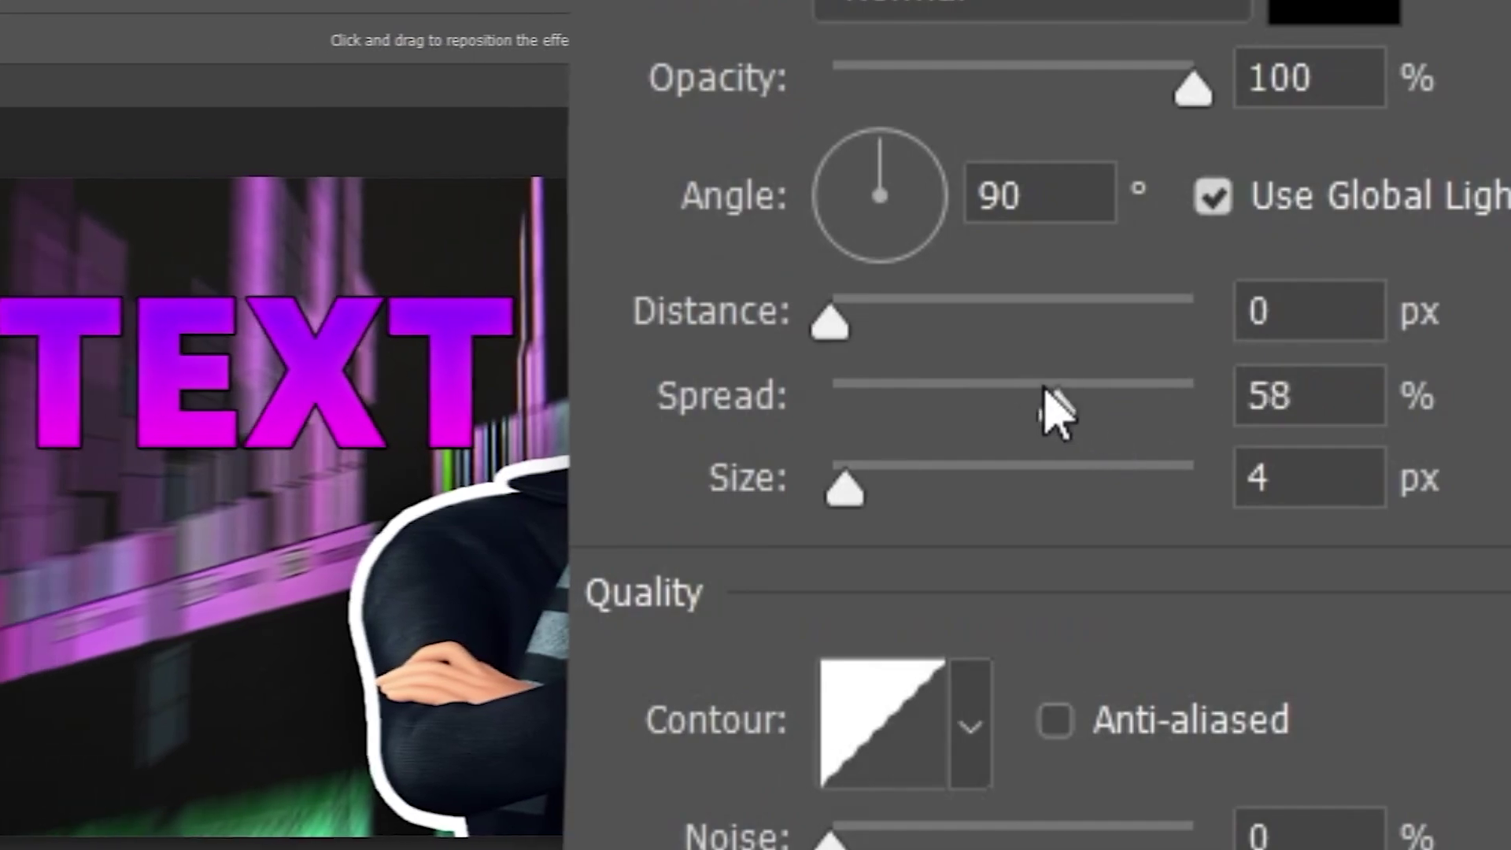
pyautogui.moveTo(844, 488); pyautogui.dragTo(888, 489)
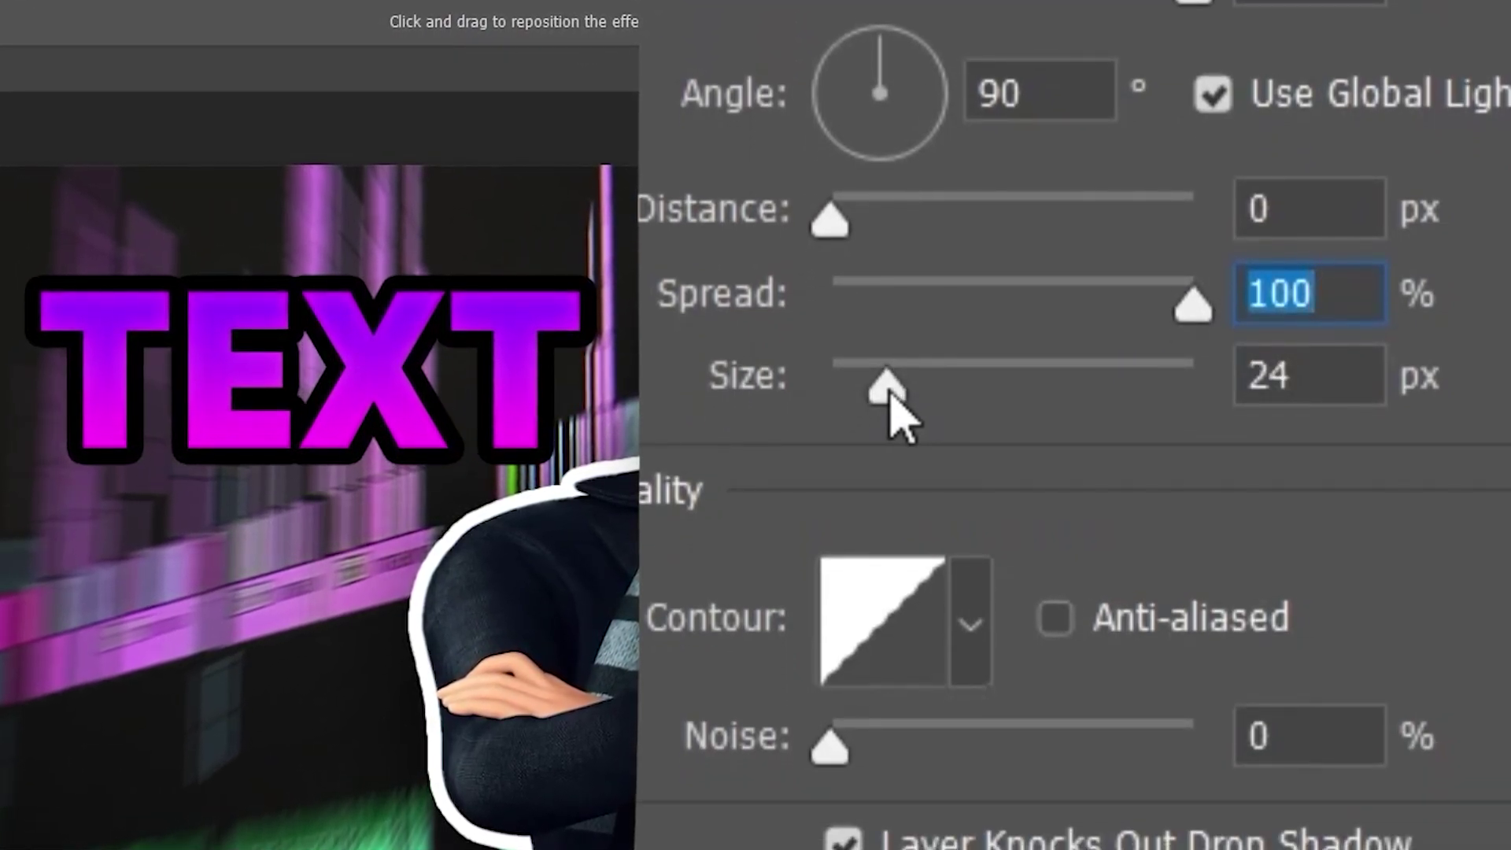
pyautogui.moveTo(830, 221); pyautogui.dragTo(875, 230)
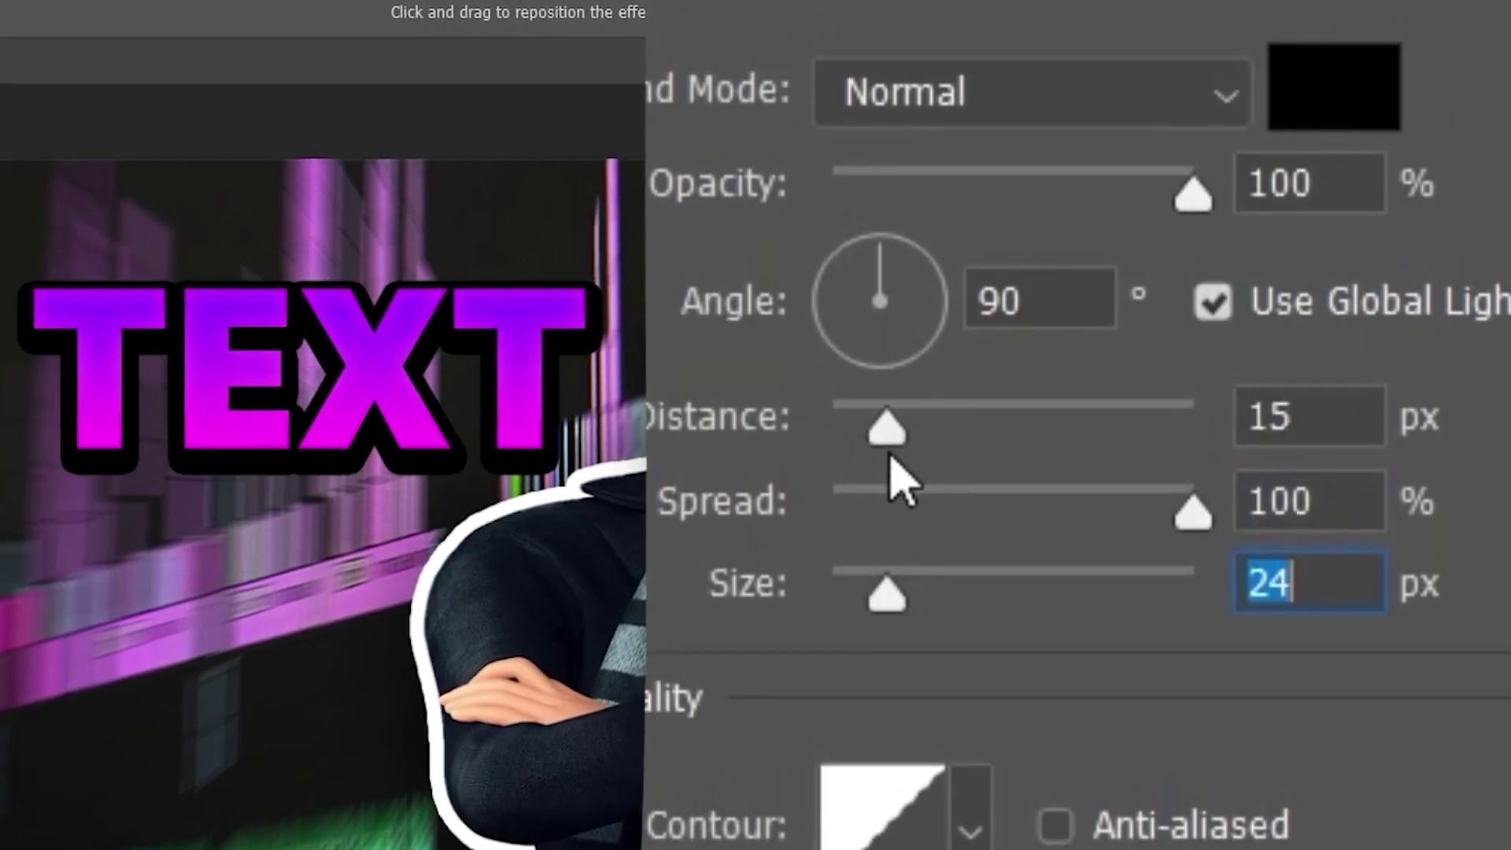
pyautogui.moveTo(891, 456); pyautogui.dragTo(830, 429)
pyautogui.moveTo(880, 267); pyautogui.dragTo(799, 250)
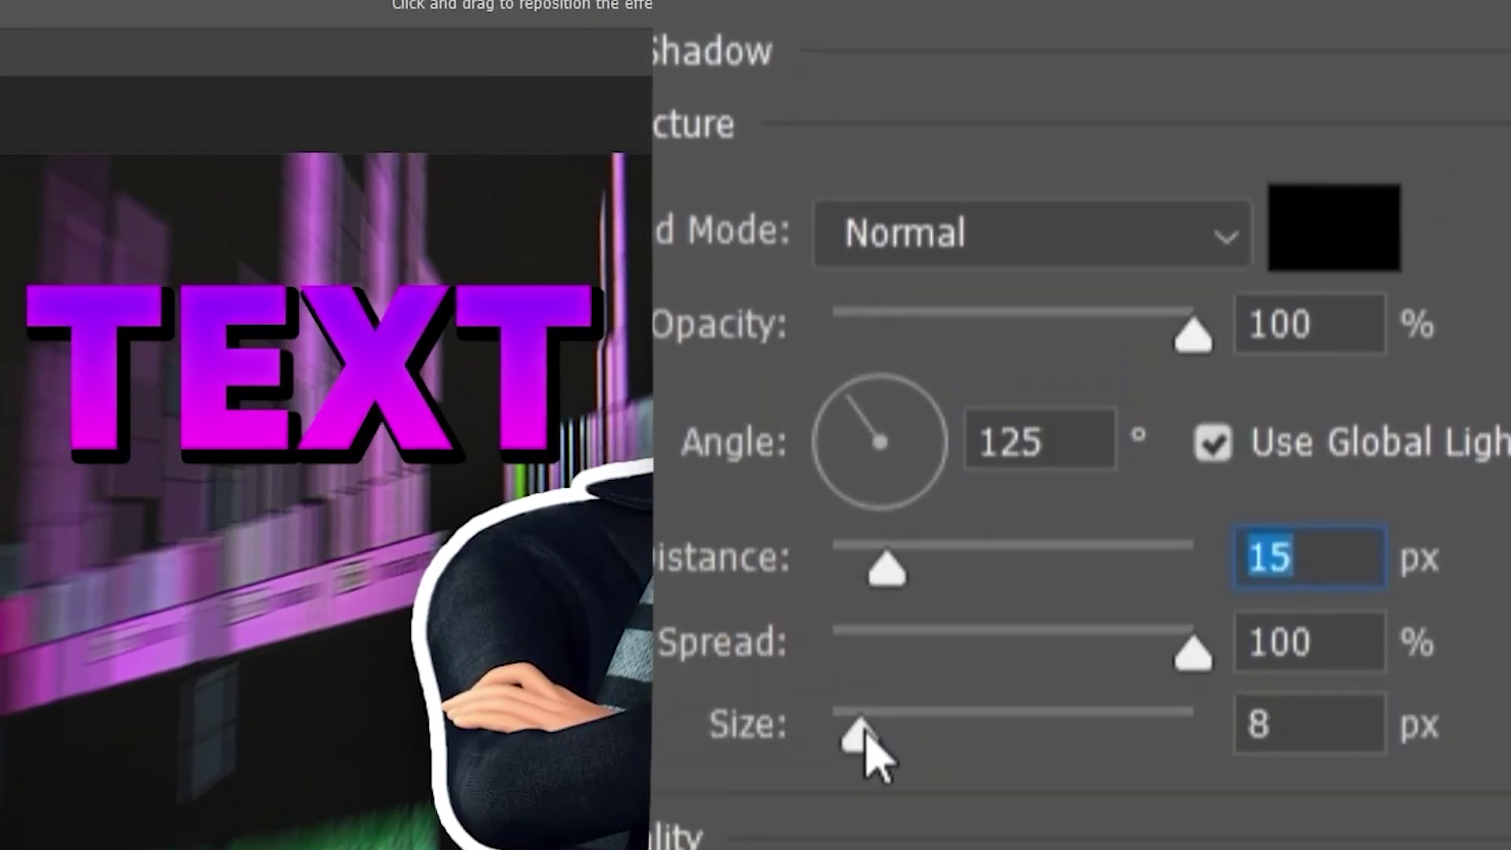
pyautogui.click(866, 834)
pyautogui.moveTo(893, 582); pyautogui.dragTo(881, 583)
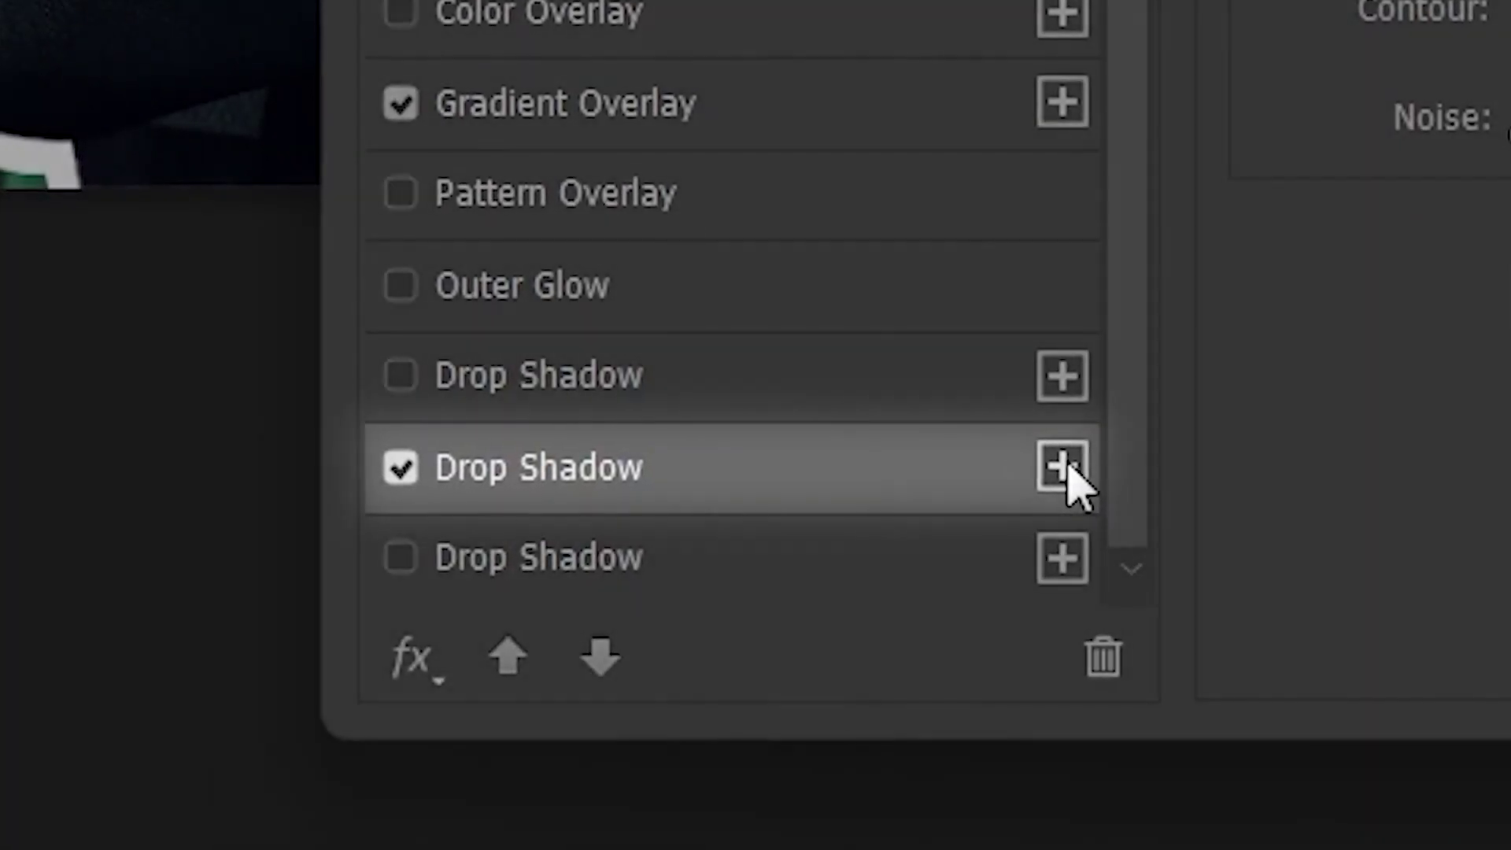
pyautogui.click(1062, 471)
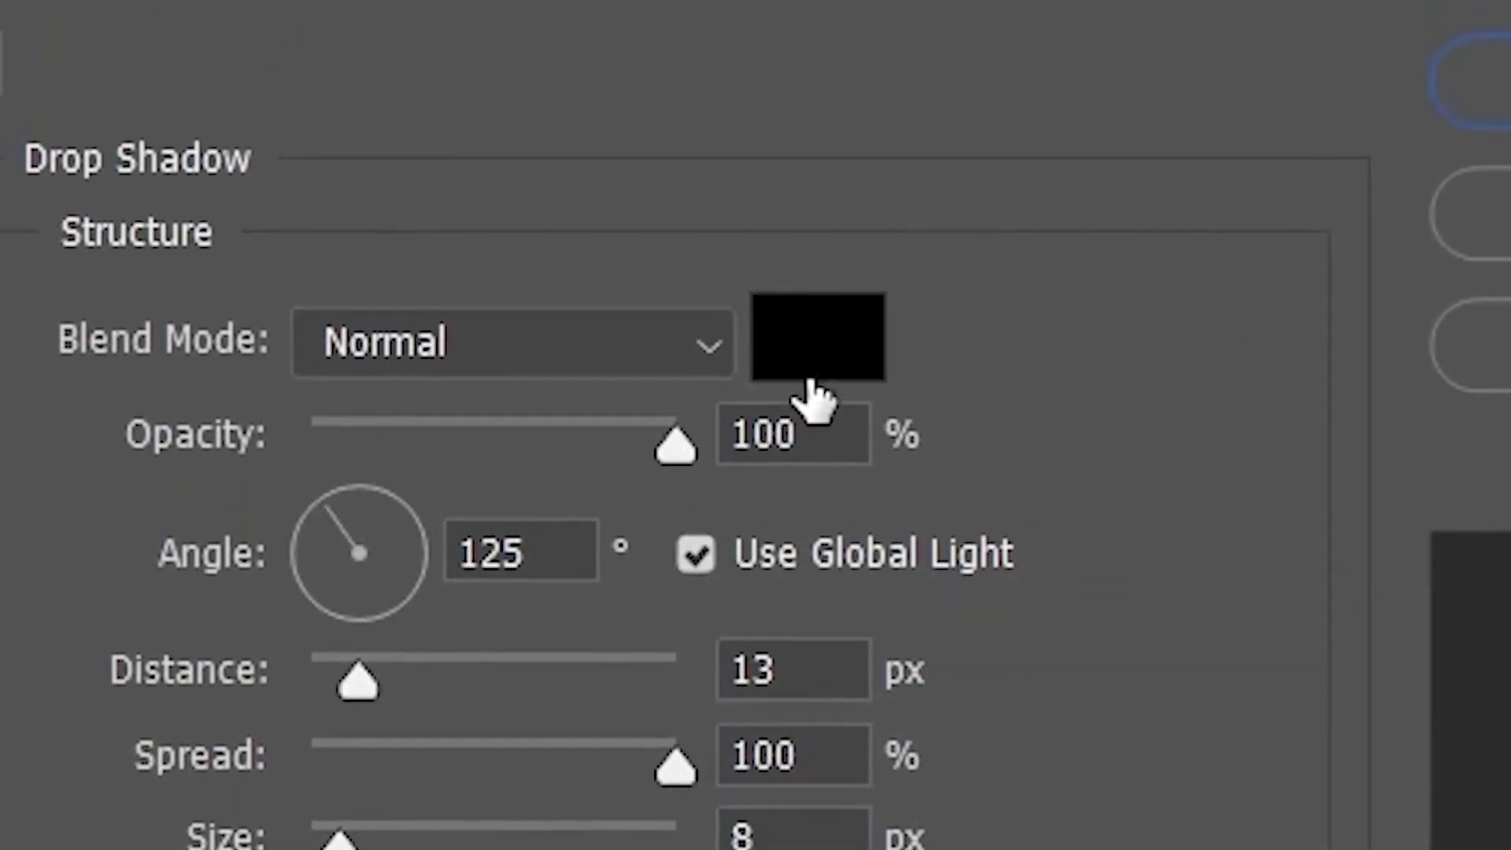
pyautogui.click(810, 398)
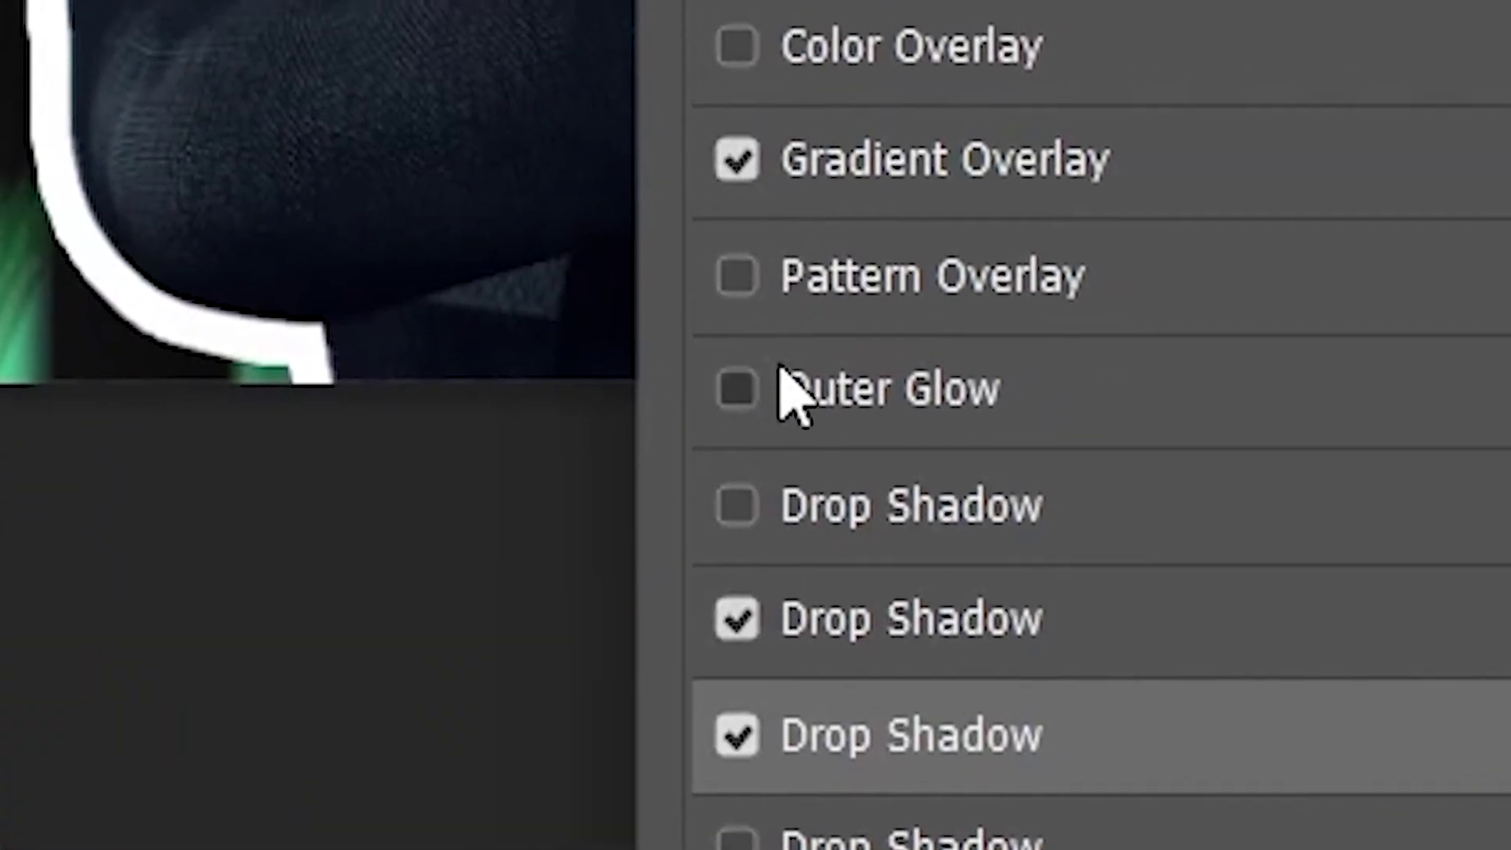
# Step: Give TEXT a magenta Screen-mode outer glow with 250 px size and 9% spread
pyautogui.click(782, 370)
pyautogui.click(672, 441)
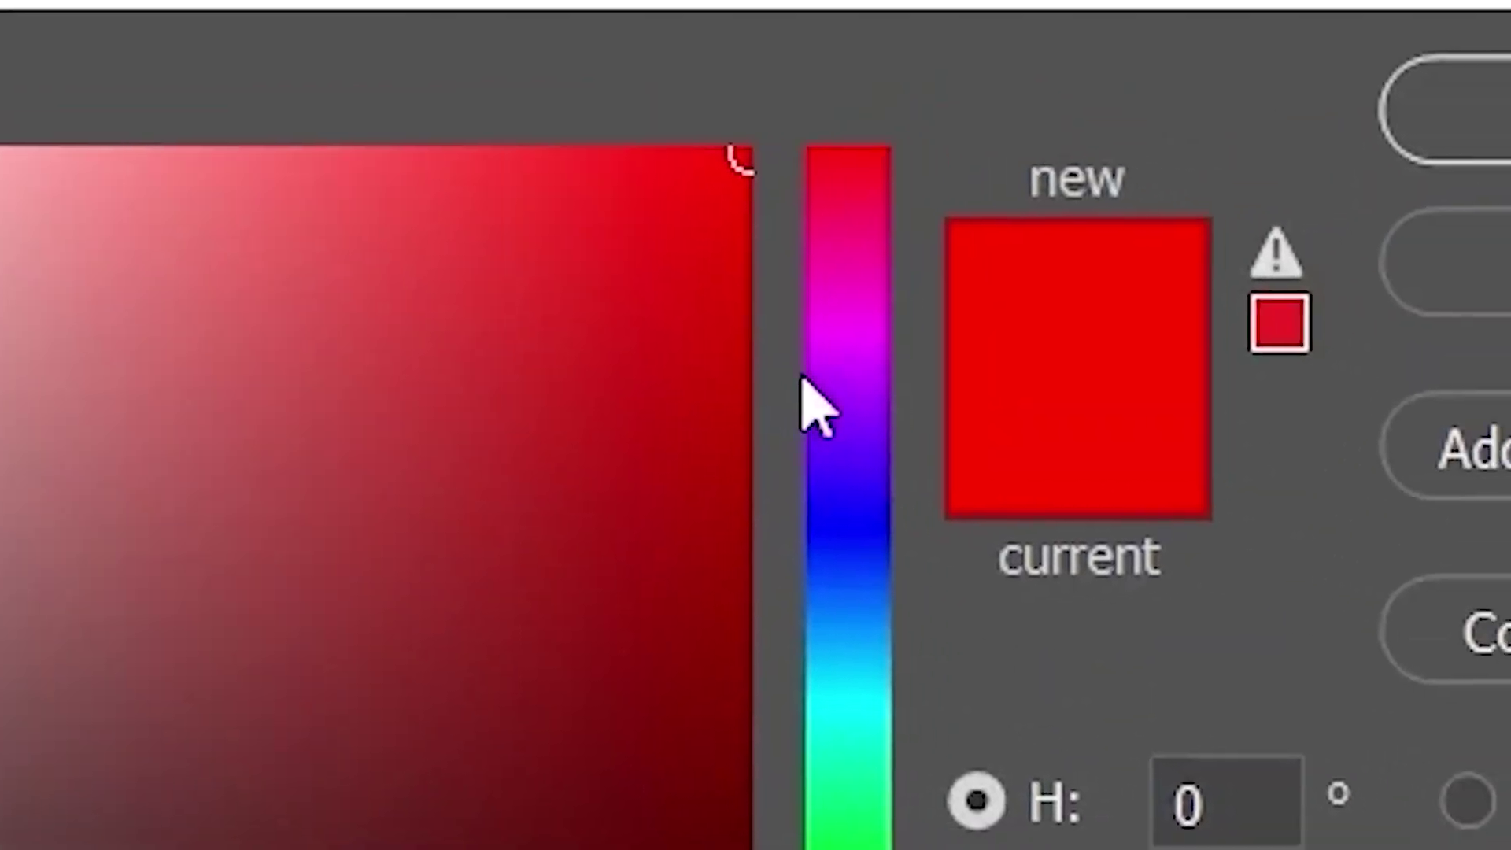
pyautogui.click(843, 398)
pyautogui.press('Return')
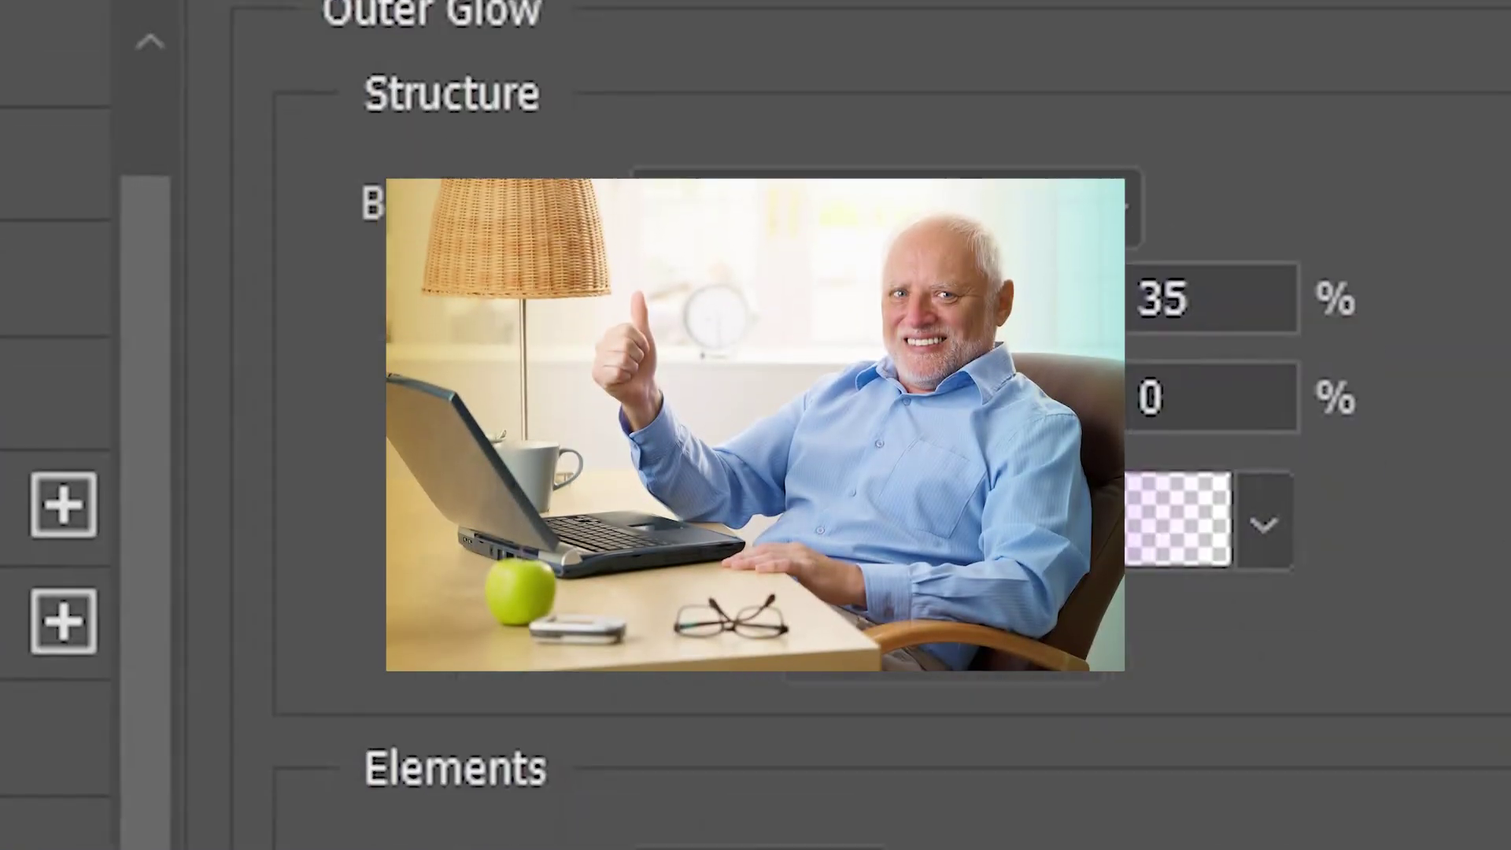
pyautogui.click(826, 17)
pyautogui.click(787, 394)
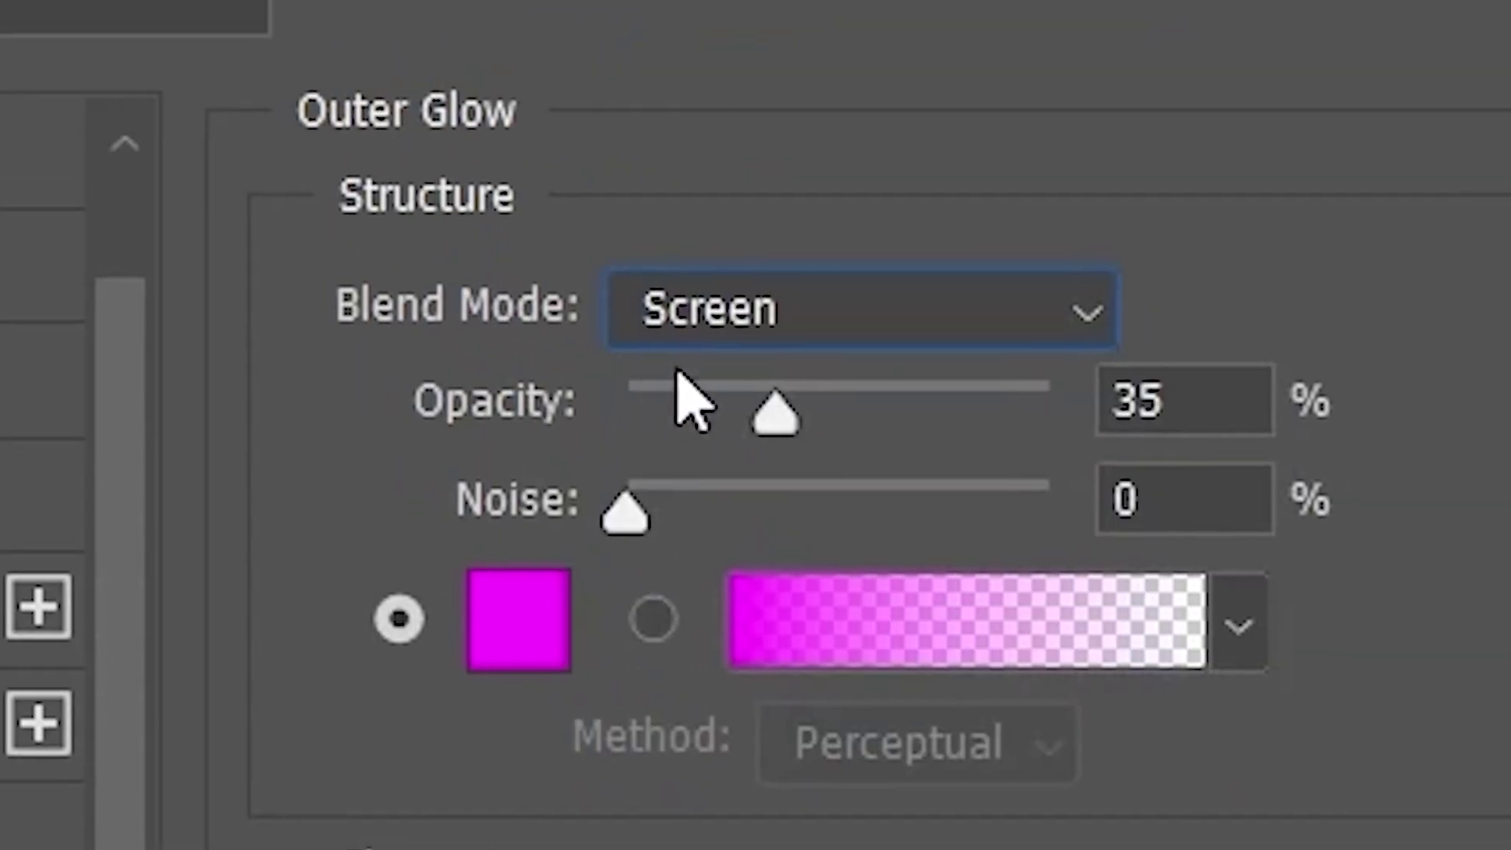
pyautogui.moveTo(776, 407); pyautogui.dragTo(842, 407)
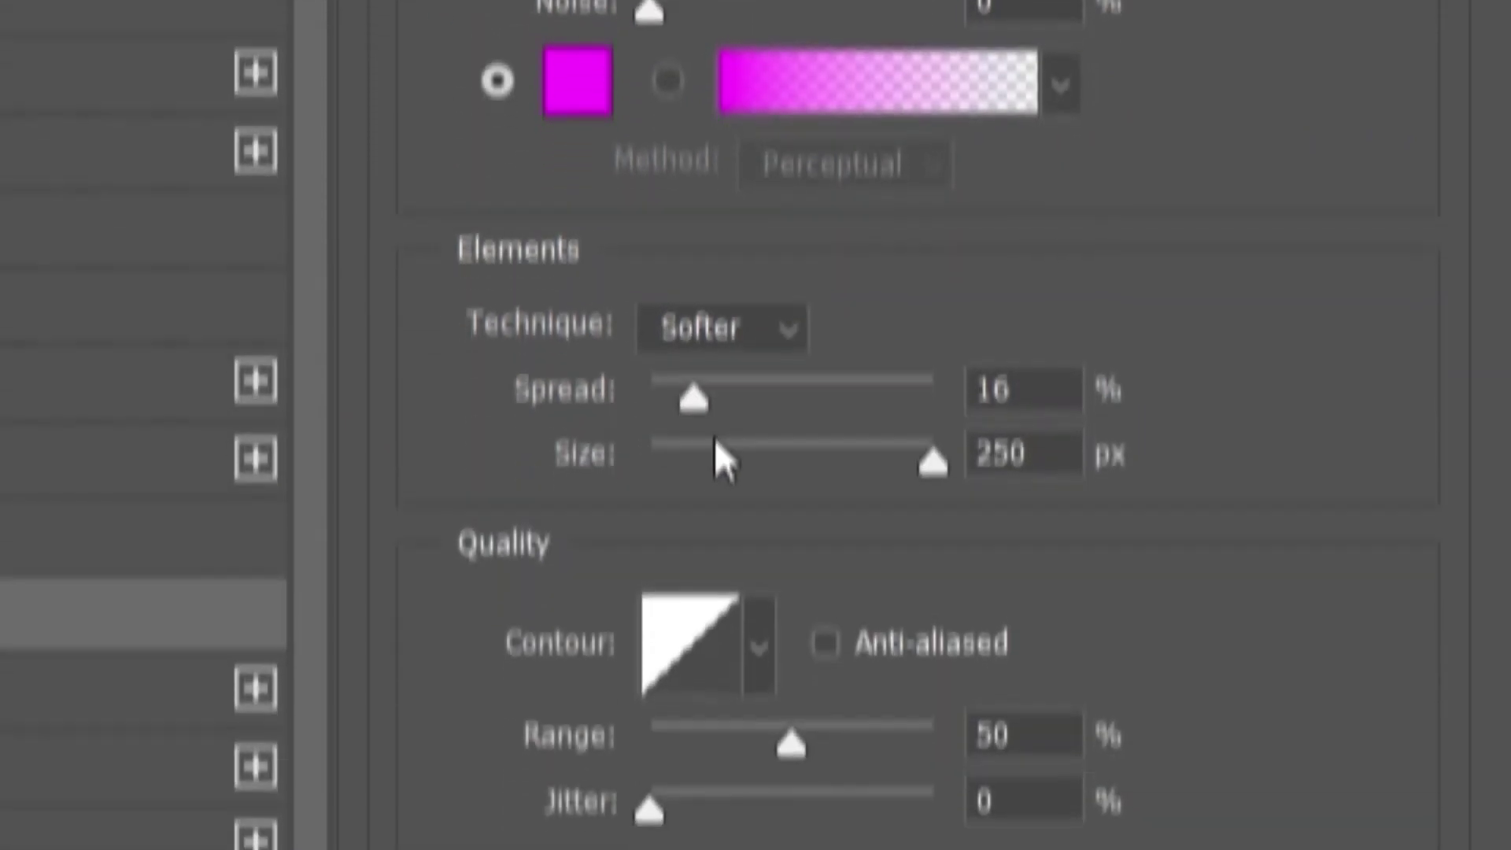
pyautogui.moveTo(673, 344); pyautogui.dragTo(678, 346)
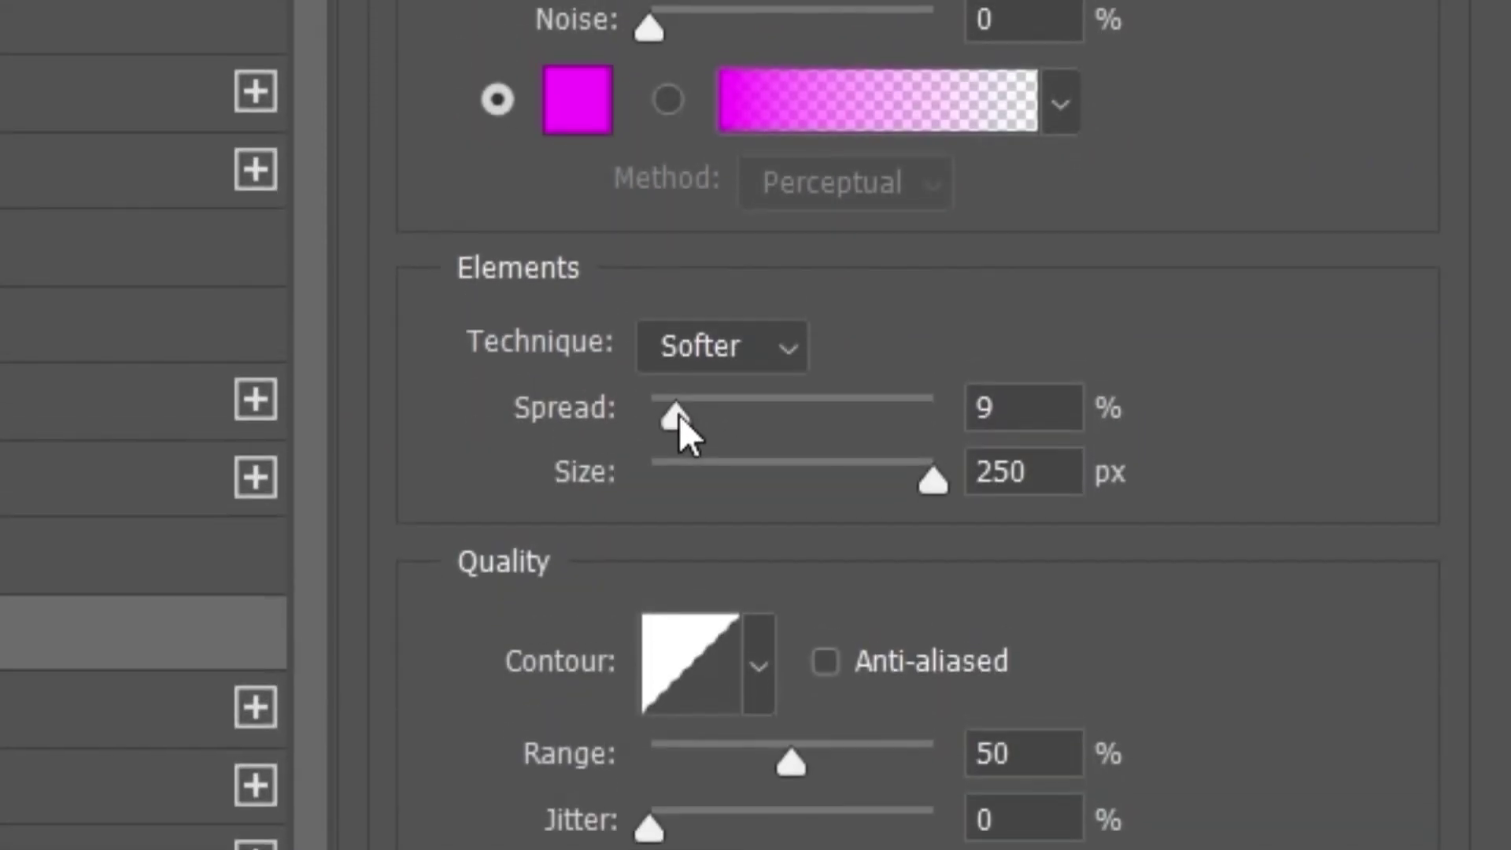
pyautogui.moveTo(686, 417); pyautogui.dragTo(688, 419)
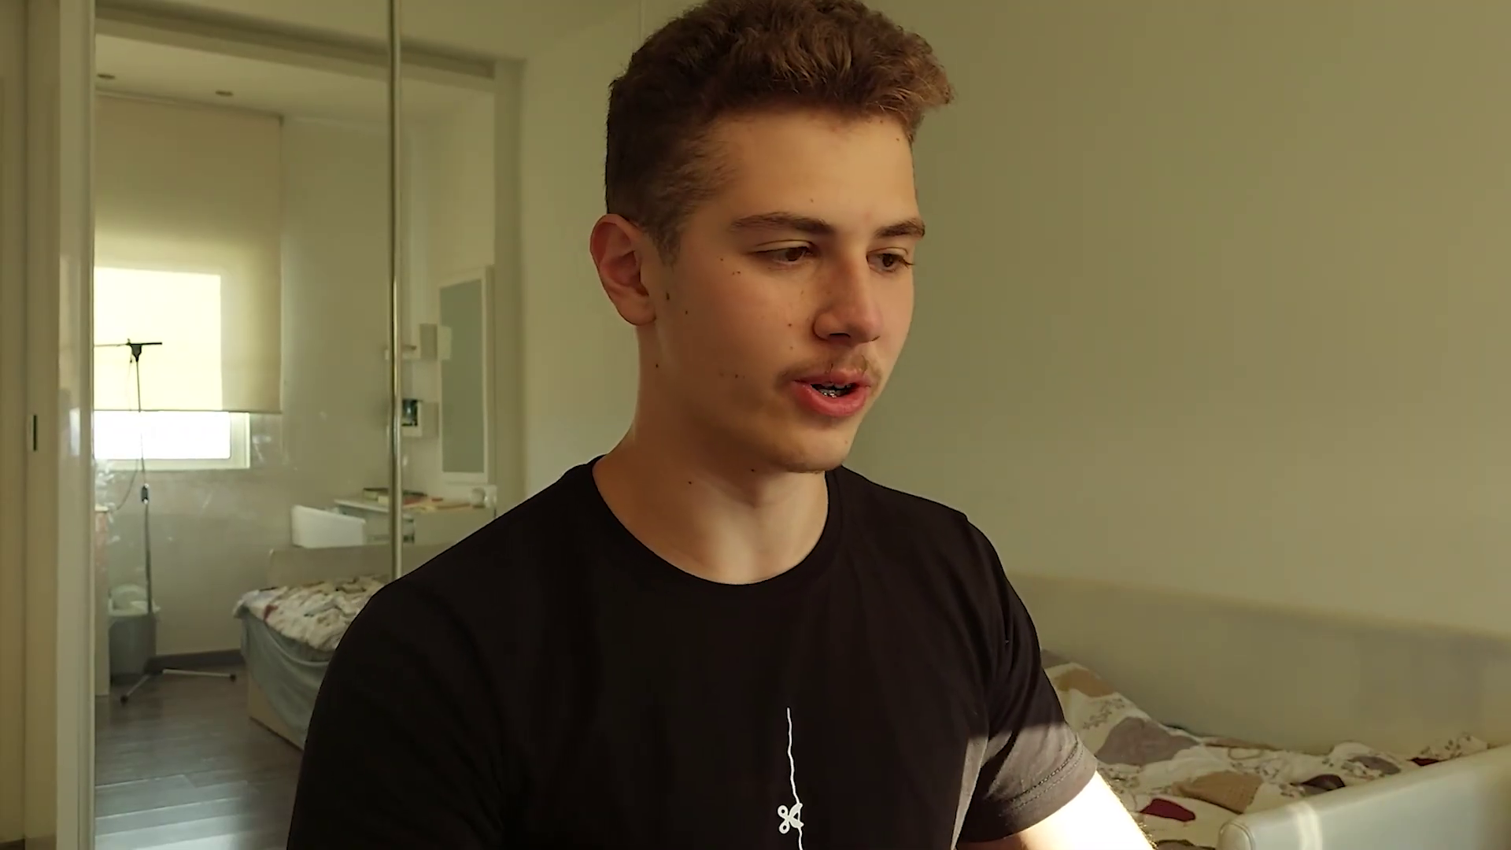
# Step: Search YouTube for the creator's name, open their channel, and scroll down the videos
pyautogui.write('fin')
pyautogui.write('zar')
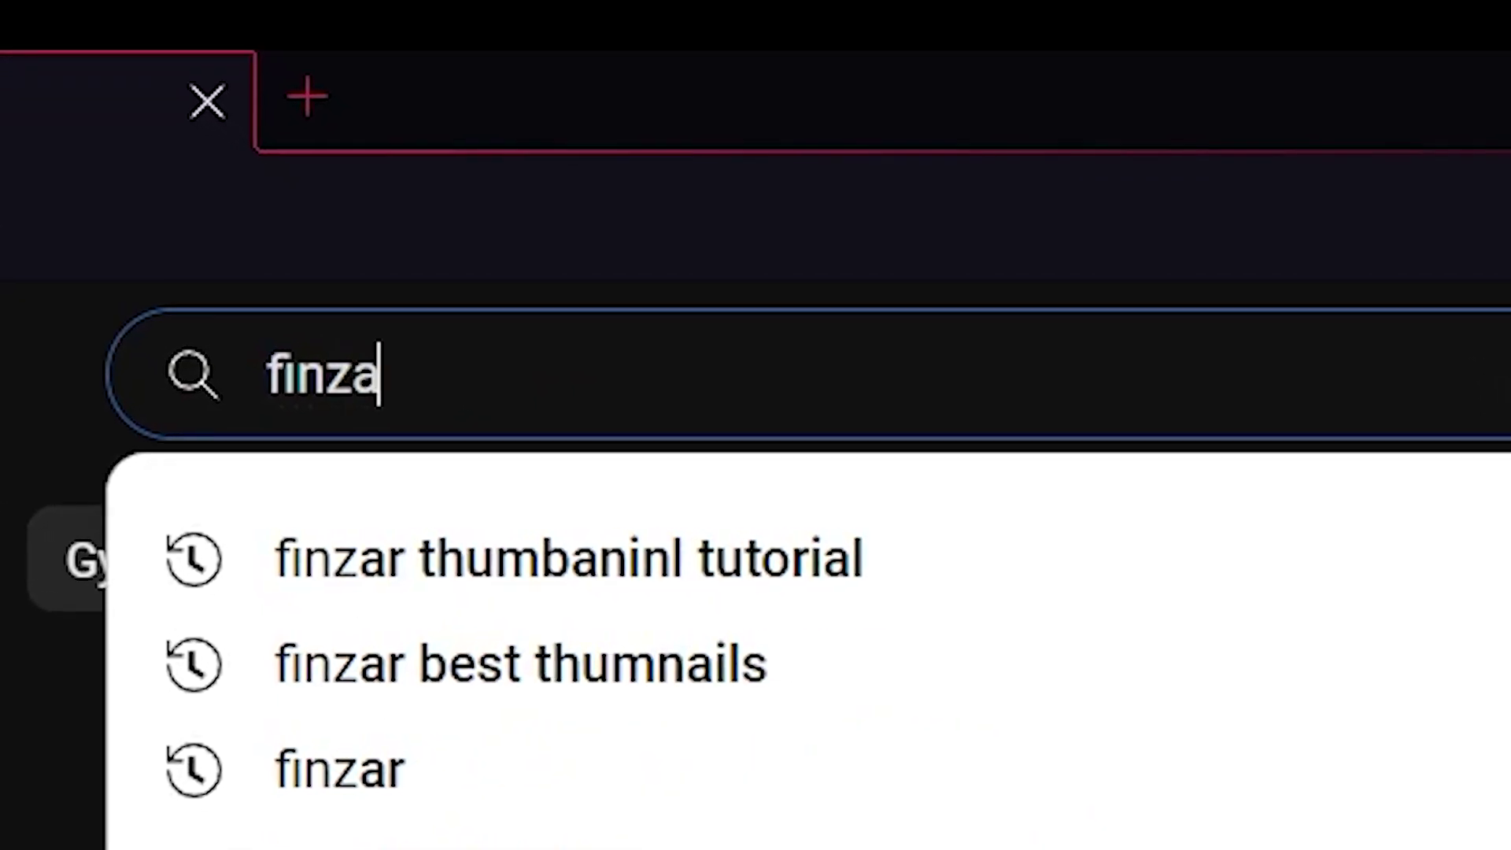
pyautogui.press('Return')
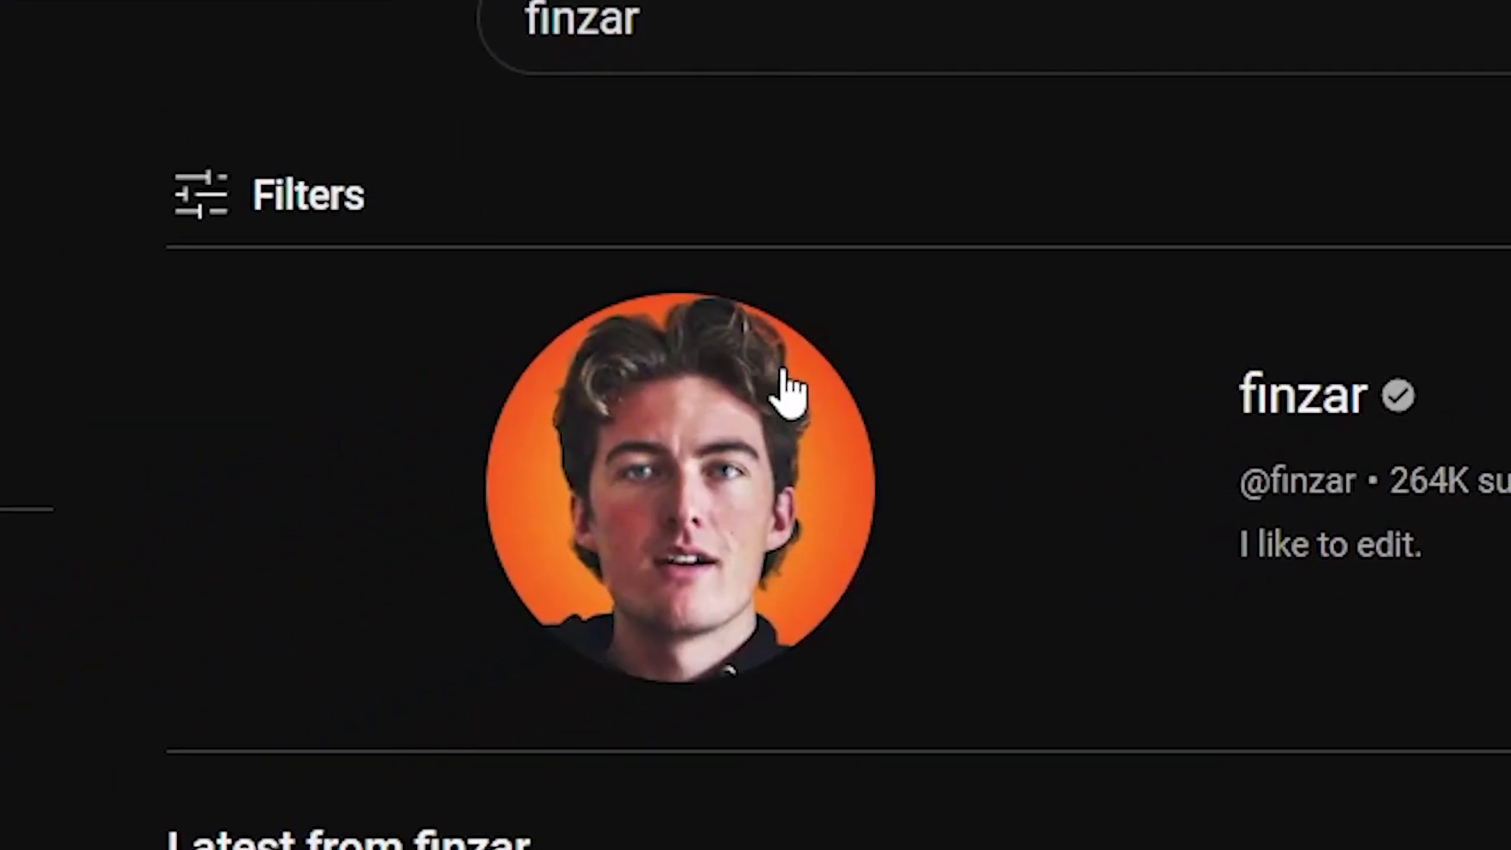
pyautogui.click(779, 391)
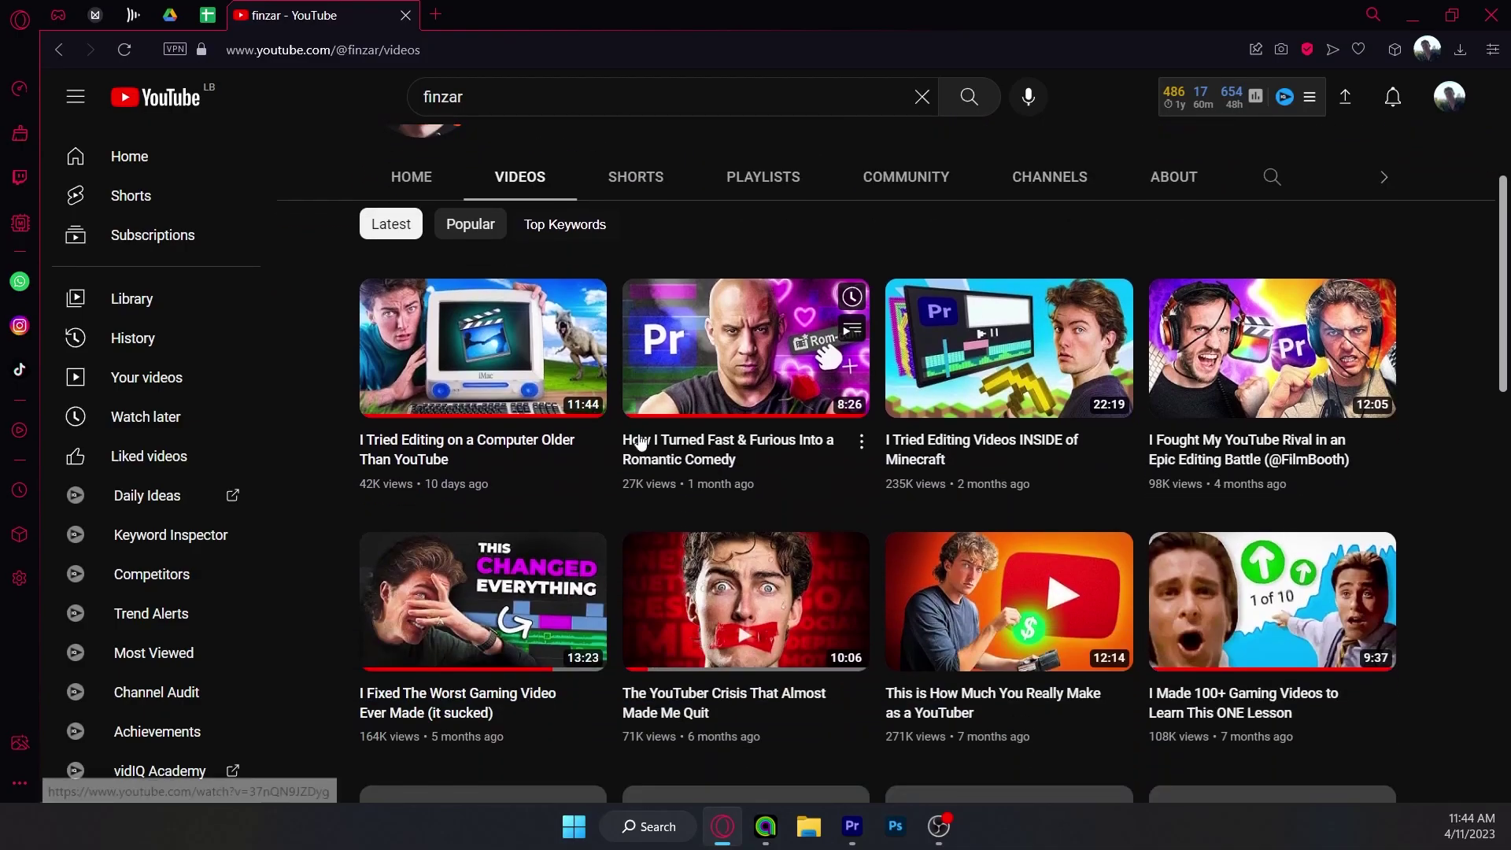
pyautogui.scroll(-7, 642, 425)
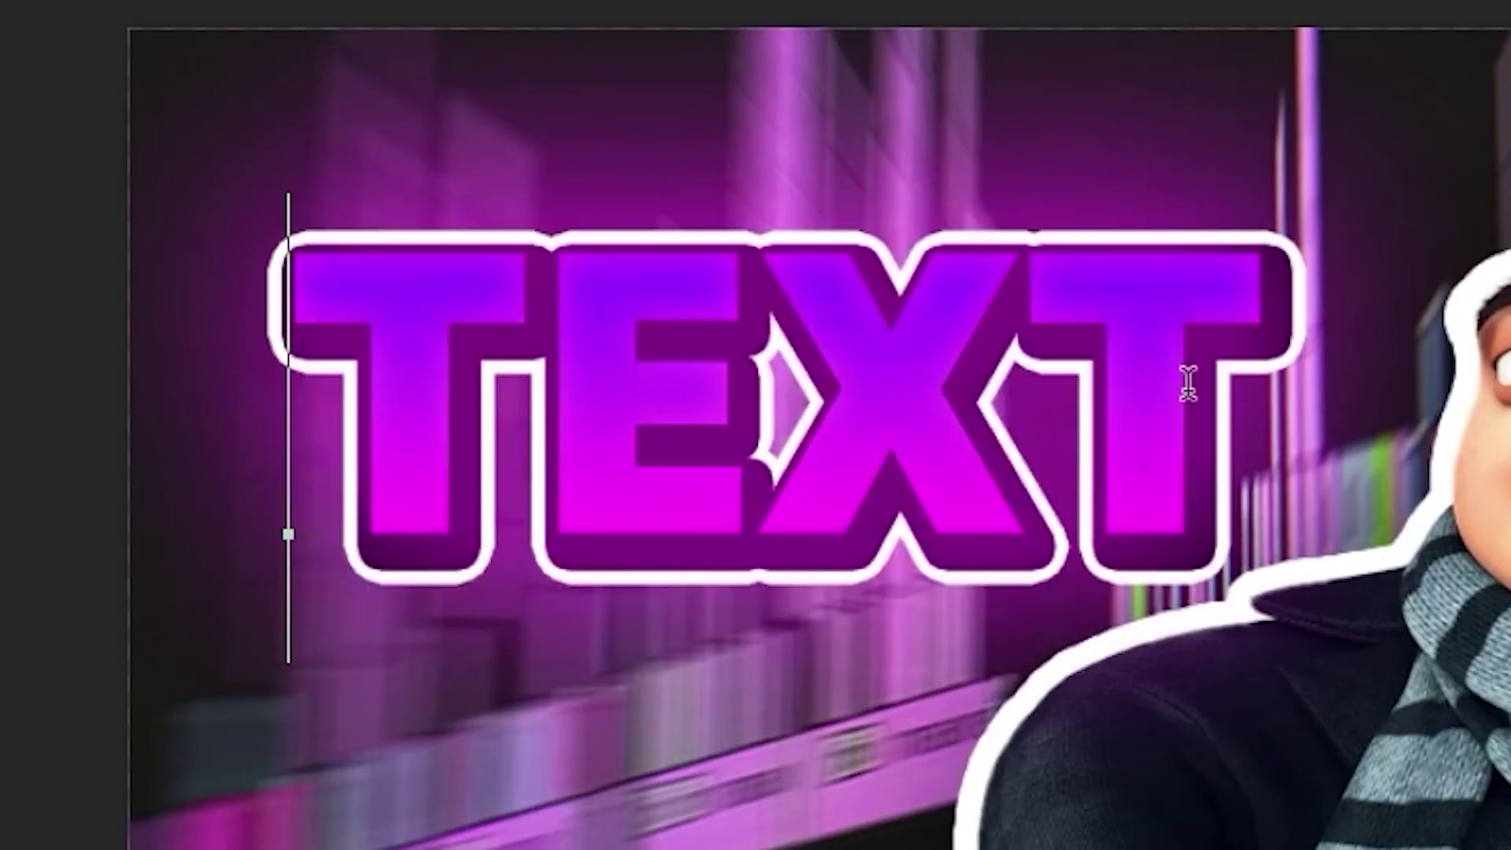
# Step: Retype the title as BEST in capitals, enlarge and slightly tilt it, and nudge it right
pyautogui.hotkey('ctrl', 'a')
pyautogui.press('Delete')
pyautogui.write('be')
pyautogui.write('st')
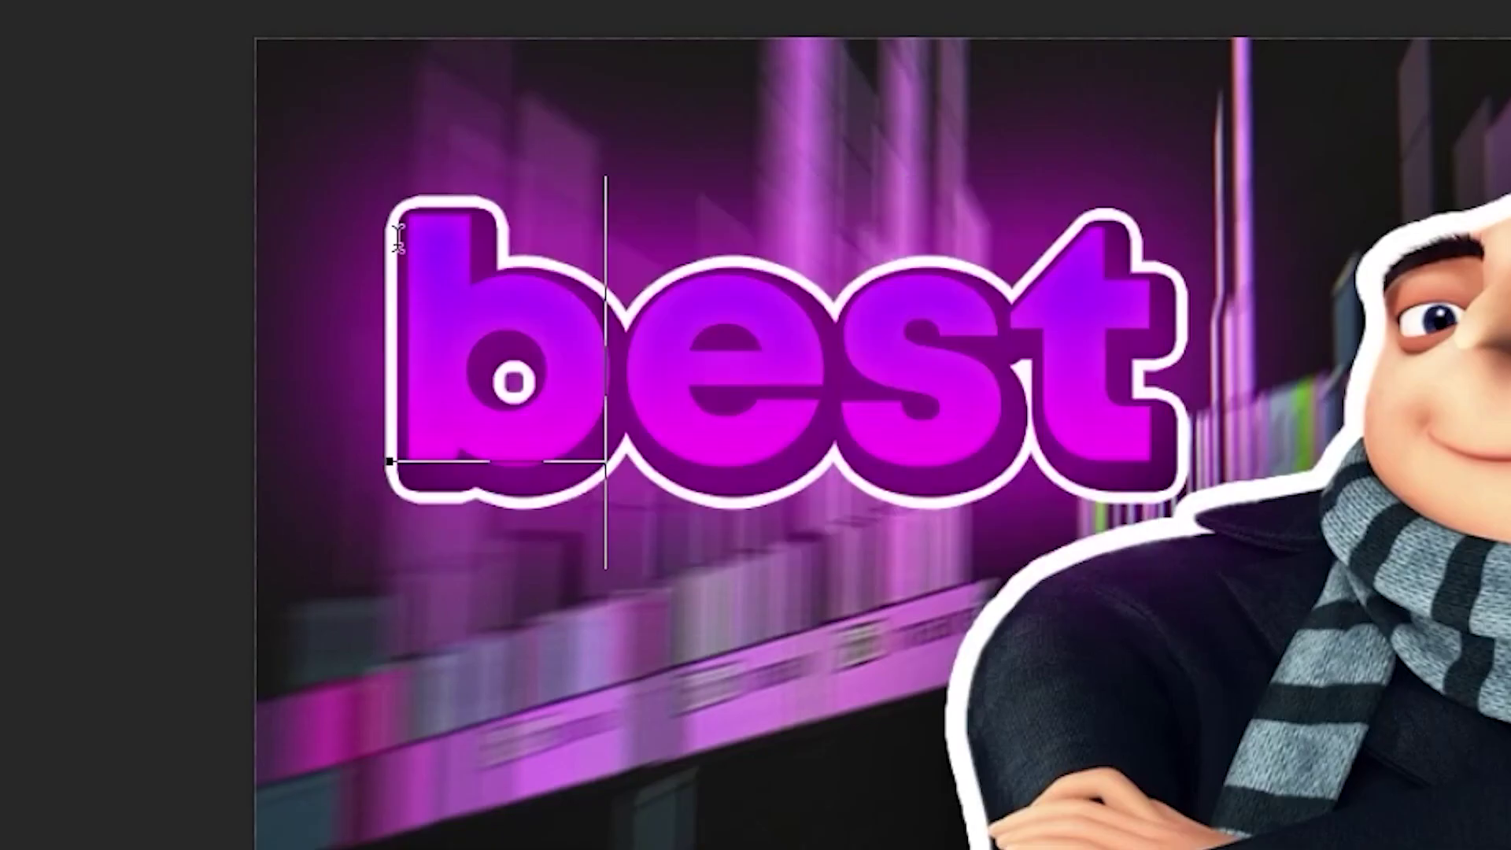
pyautogui.hotkey('ctrl', 'shift', 'k')
pyautogui.hotkey('ctrl', 't')
pyautogui.moveTo(615, 231); pyautogui.dragTo(588, 226)
pyautogui.moveTo(783, 135); pyautogui.dragTo(839, 78)
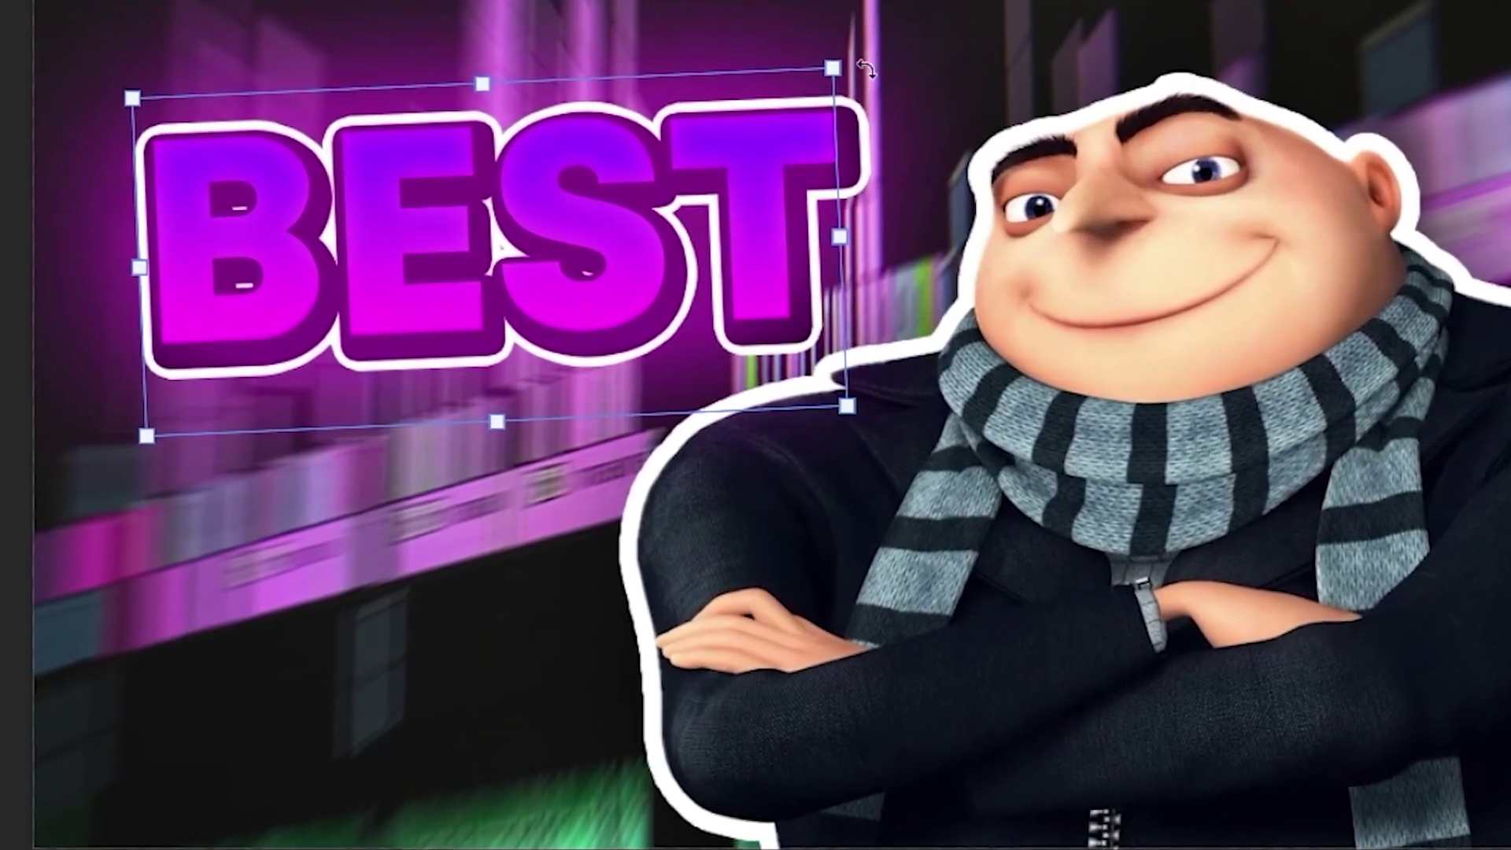
pyautogui.moveTo(697, 222); pyautogui.dragTo(708, 221)
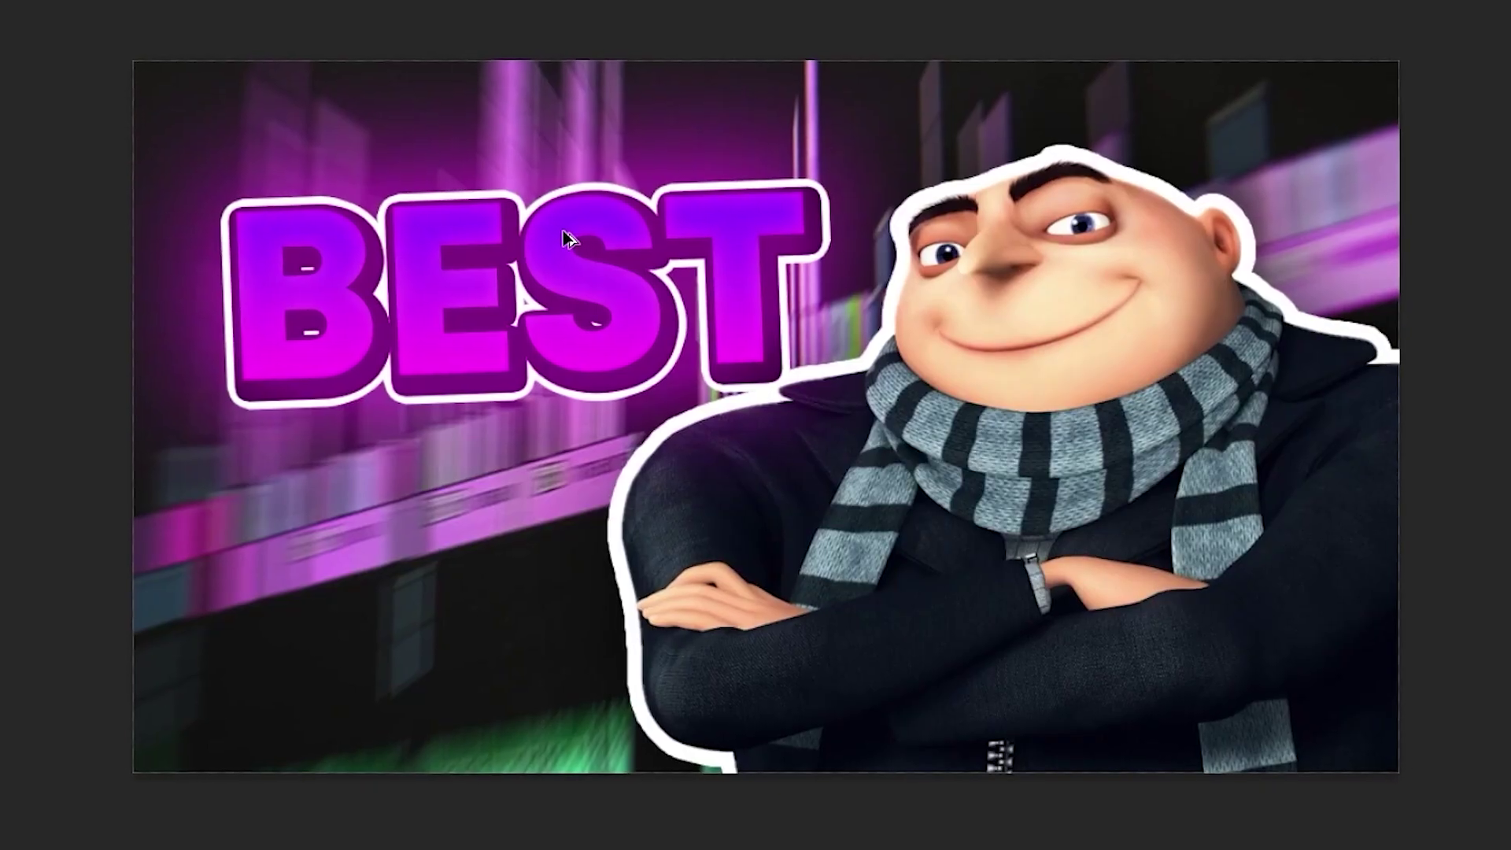
# Step: Duplicate BEST below, retype it THUMBNAIL, and scale it to sit under BEST
pyautogui.moveTo(562, 255); pyautogui.dragTo(564, 463)
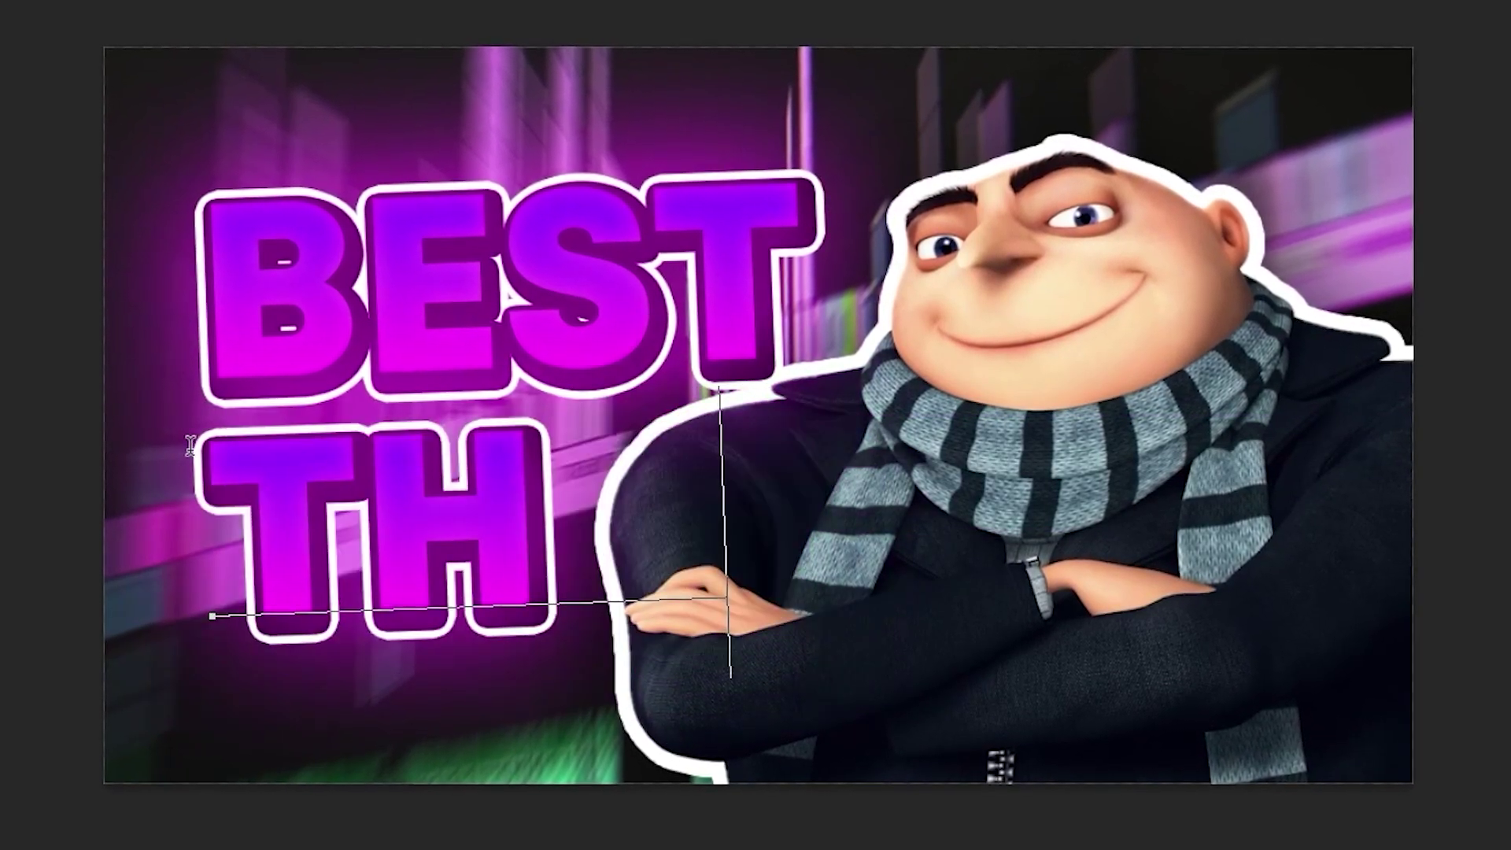
pyautogui.write('UMBNA')
pyautogui.hotkey('ctrl', 't')
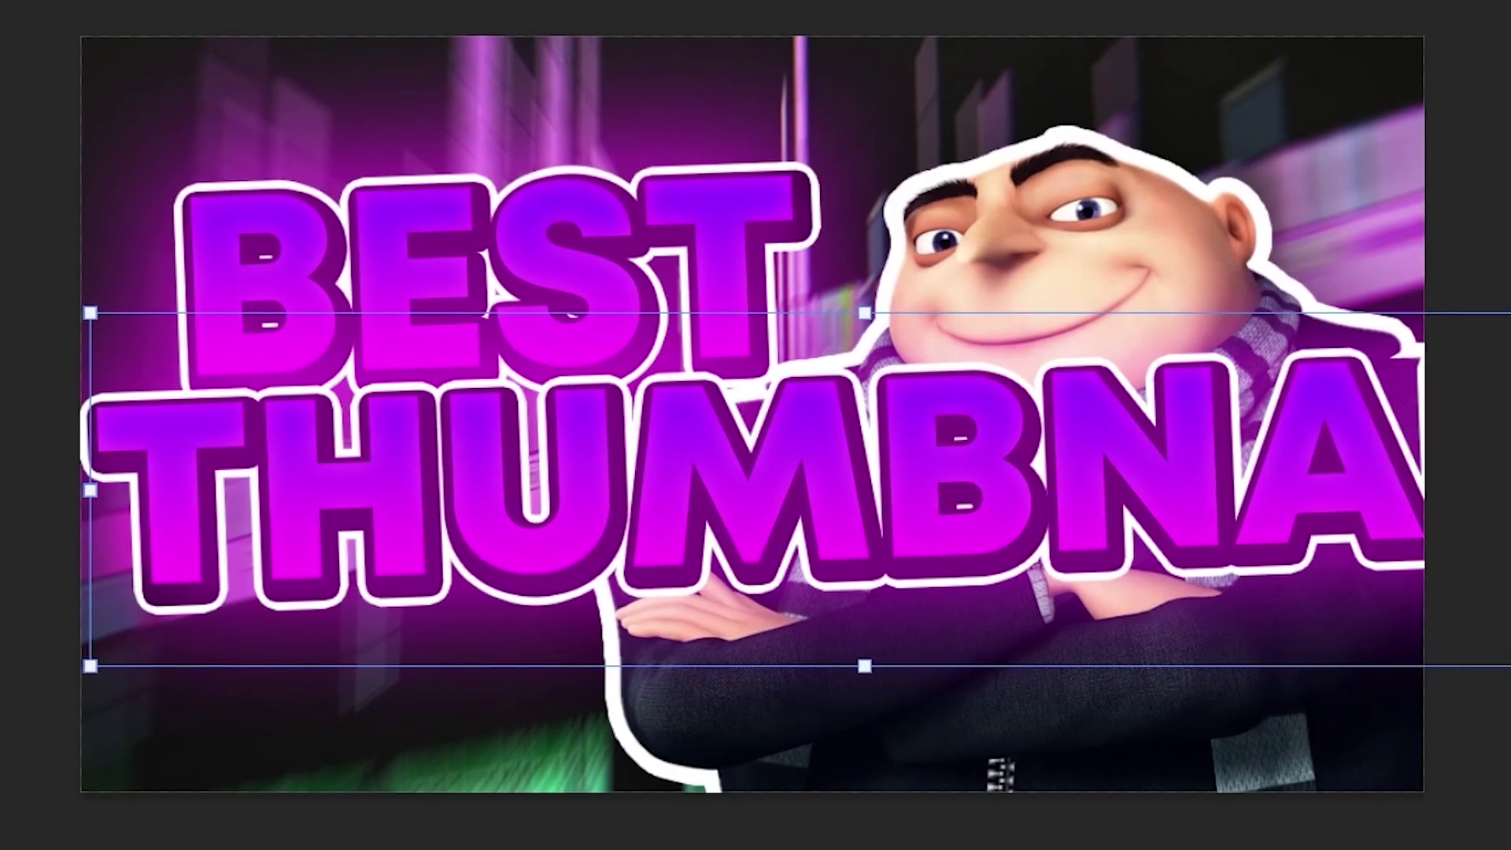
pyautogui.moveTo(1494, 314); pyautogui.dragTo(1282, 398)
pyautogui.moveTo(1102, 472); pyautogui.dragTo(822, 423)
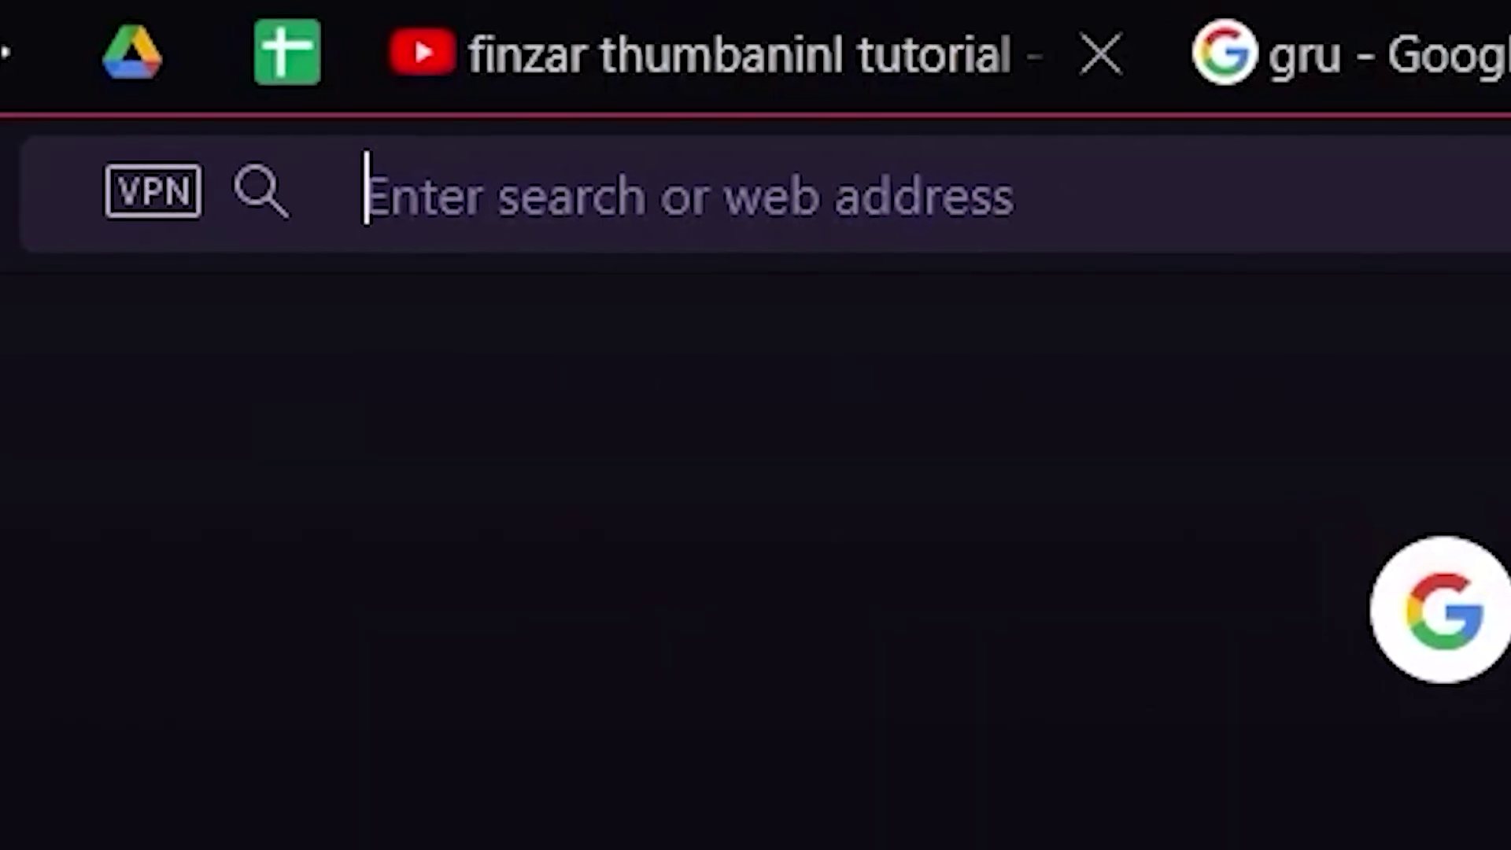
# Step: Search for 'PHOTOSHOP LOGO PN' and bring up the alternative selection tools
pyautogui.write('PHOTOSHOP LOGO PN')
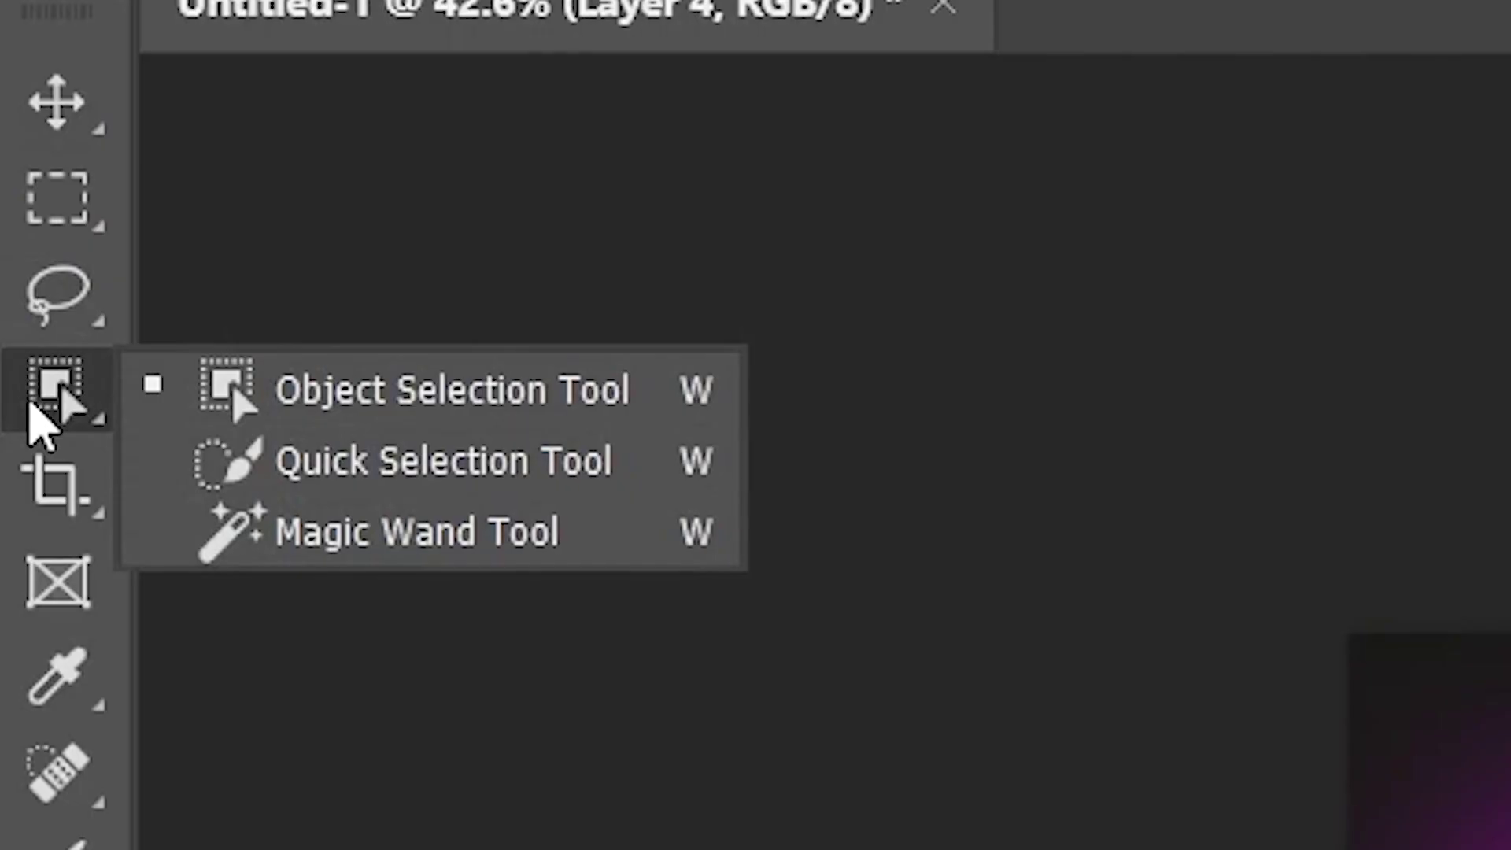
pyautogui.click(47, 398)
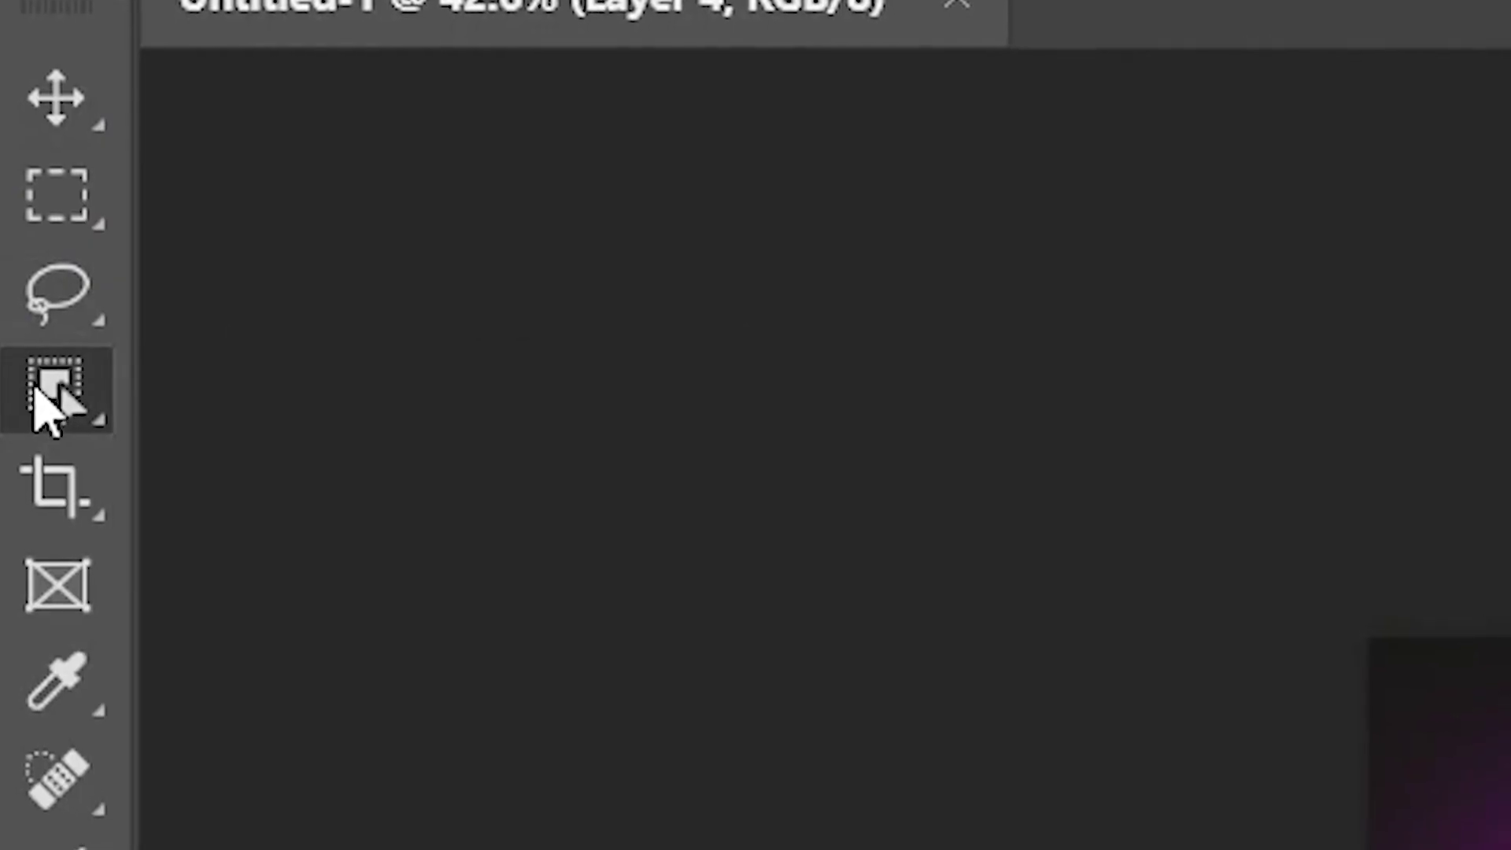
pyautogui.rightClick(35, 403)
# Step: Resize the pasted Ps logo to about 388 × 378 px and move it below the title
pyautogui.click(437, 555)
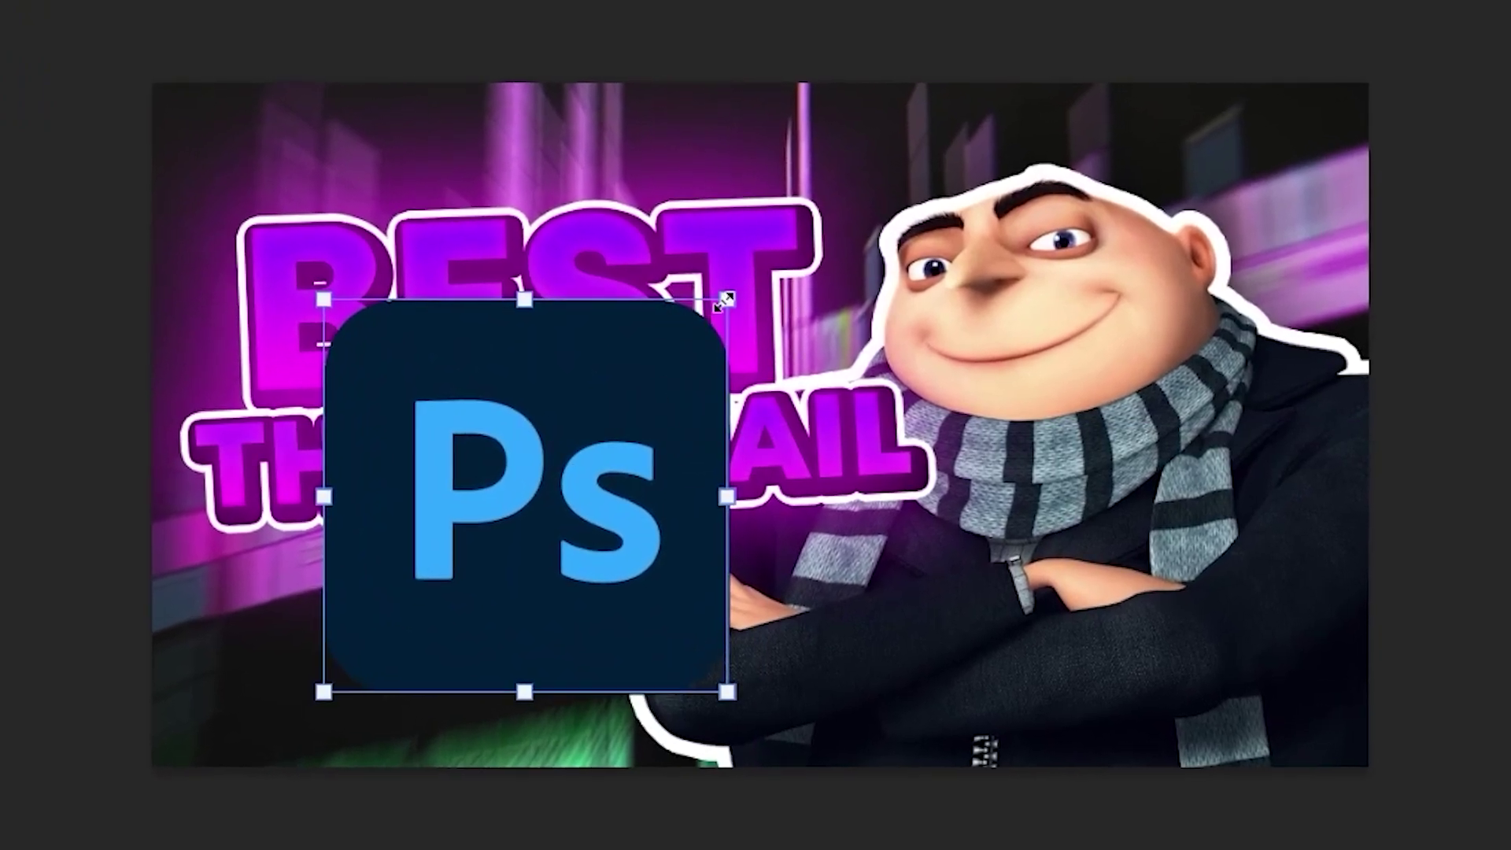
pyautogui.moveTo(719, 304); pyautogui.dragTo(618, 402)
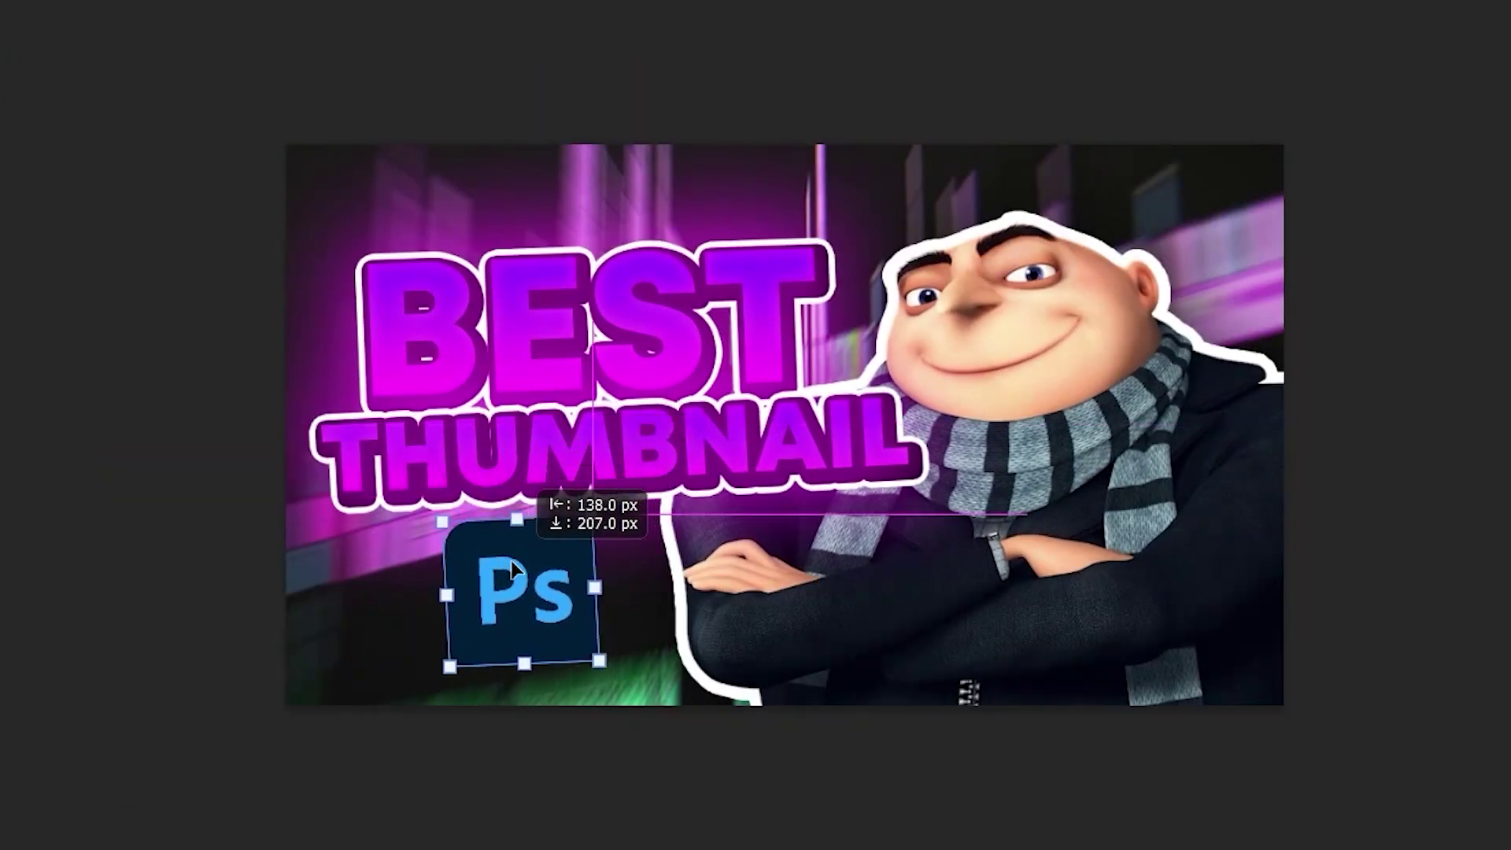
pyautogui.moveTo(511, 560); pyautogui.dragTo(521, 583)
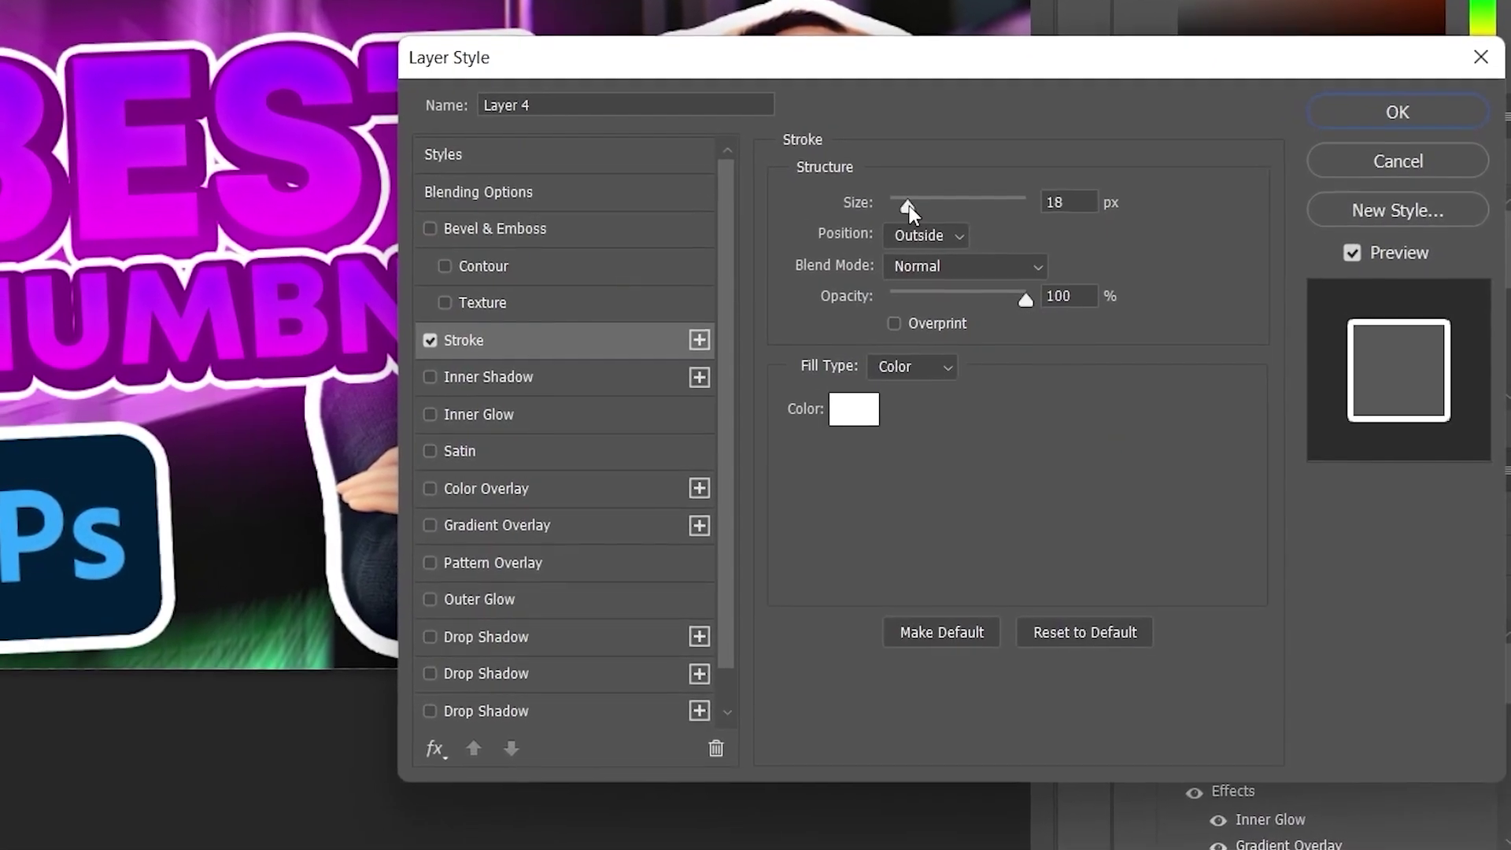
# Step: Thin the logo's white stroke to 10 px and add outer glow plus a 250 px inner glow
pyautogui.moveTo(909, 205); pyautogui.dragTo(903, 206)
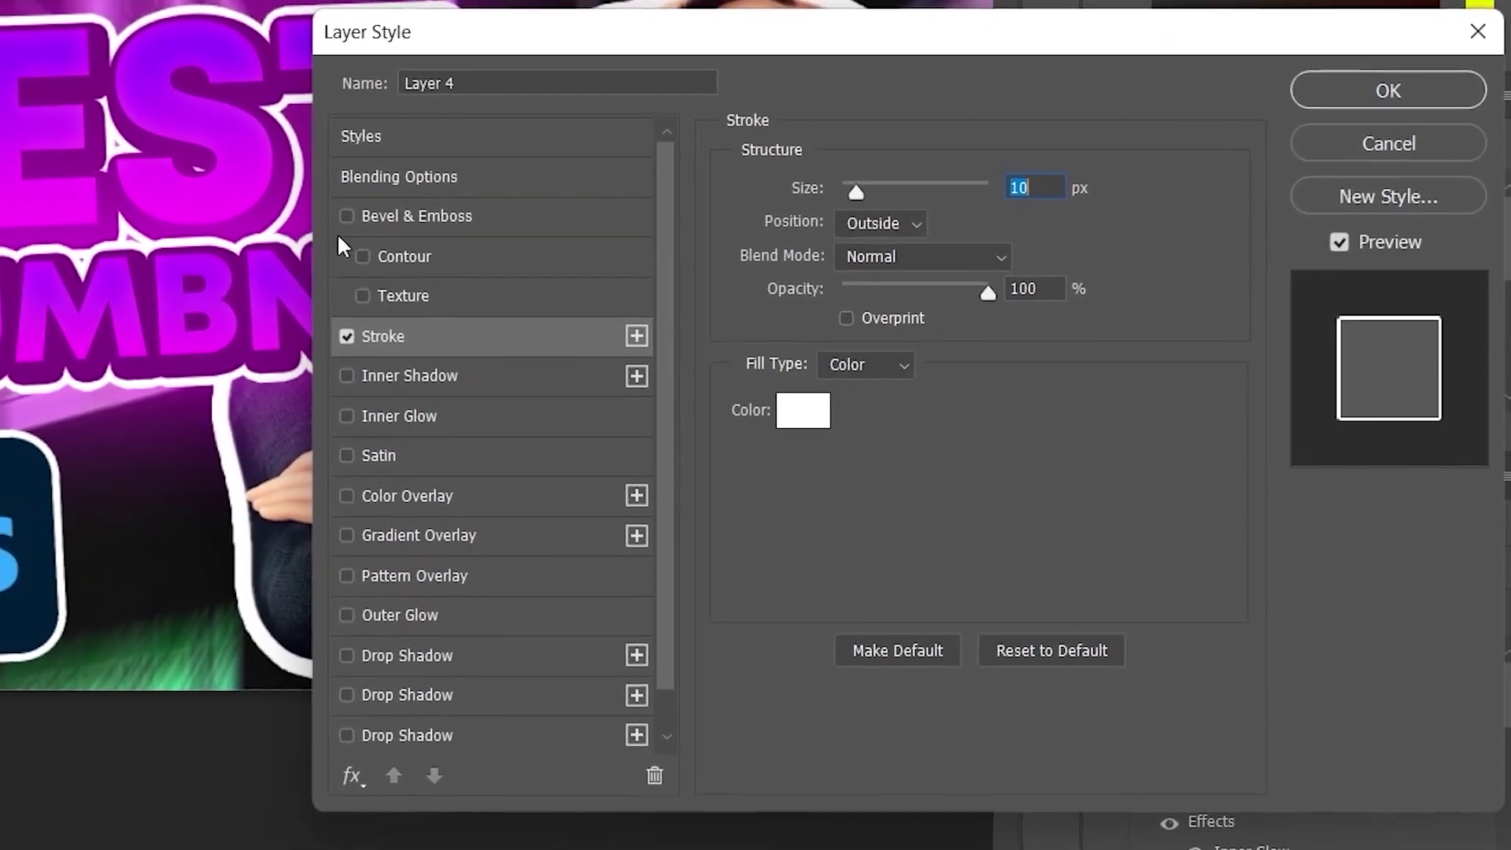
pyautogui.click(350, 614)
pyautogui.click(346, 415)
pyautogui.click(409, 416)
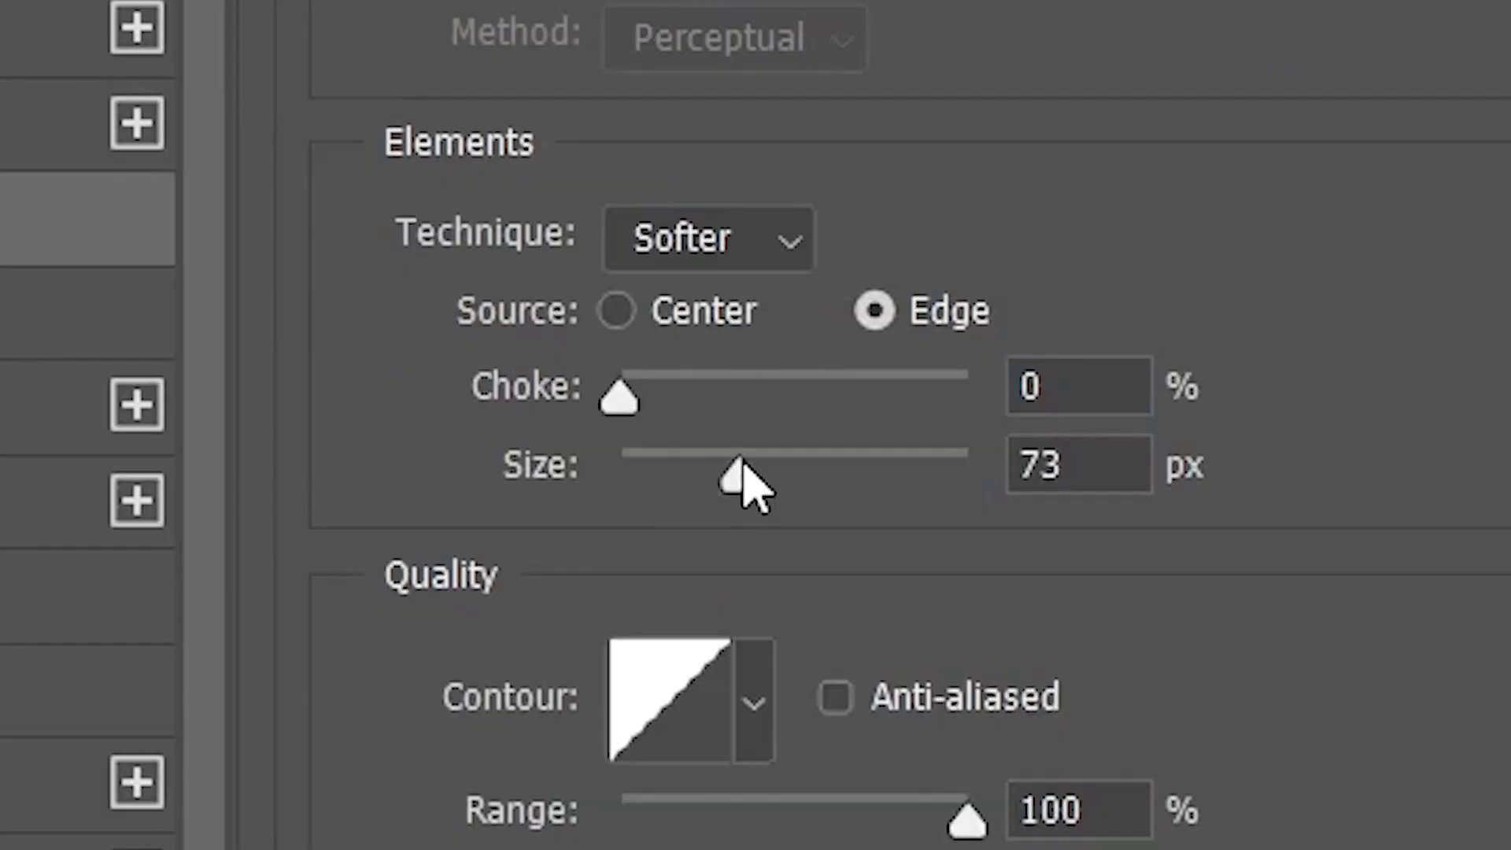
pyautogui.moveTo(736, 480); pyautogui.dragTo(972, 465)
pyautogui.moveTo(622, 399); pyautogui.dragTo(595, 425)
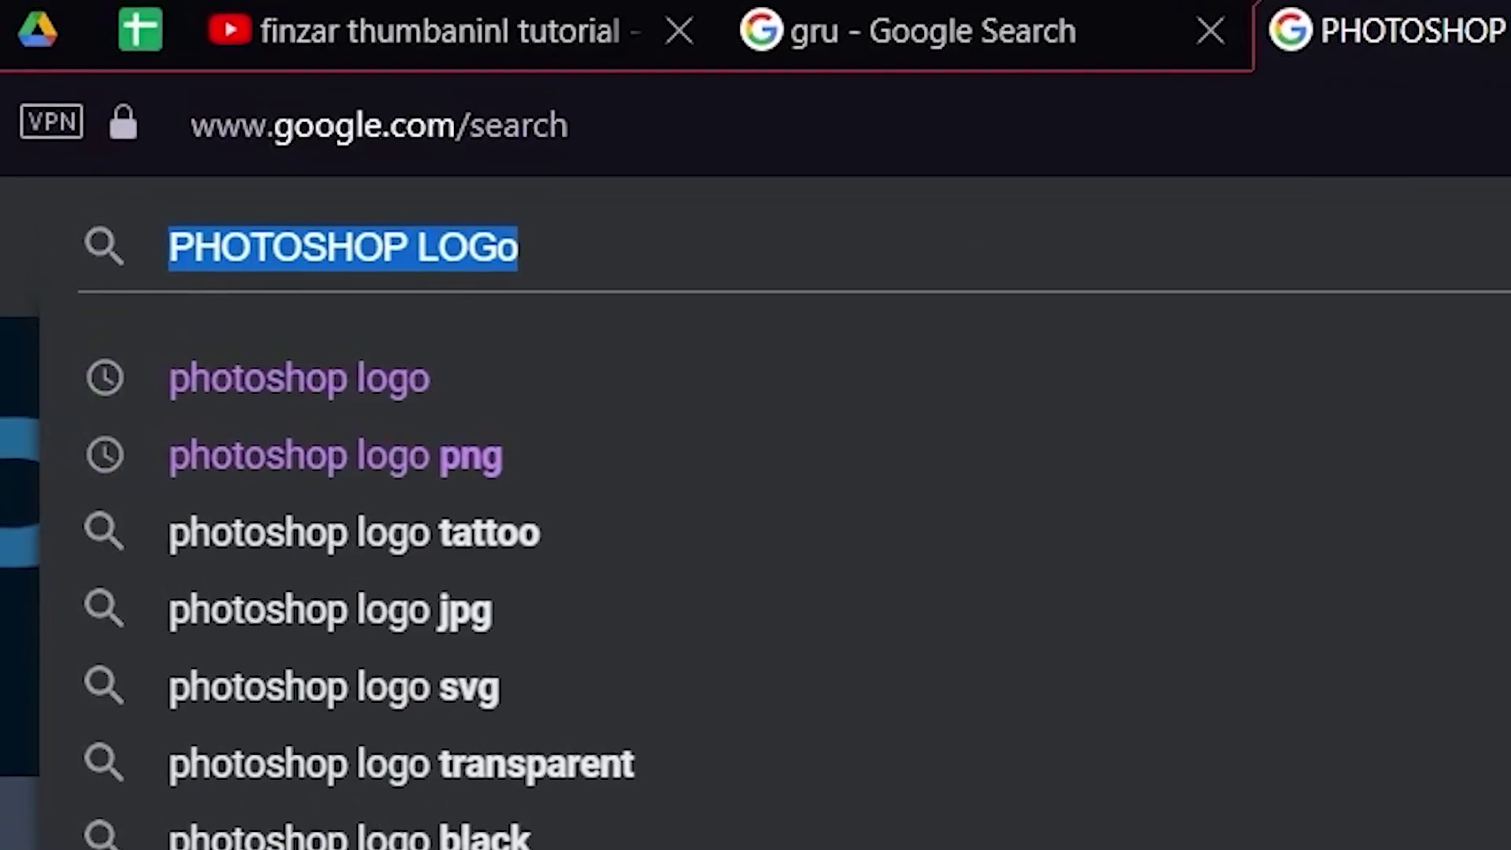
# Step: Paste the 'anime lig' lightning image and scale it to cover the whole canvas
pyautogui.write('anime lig')
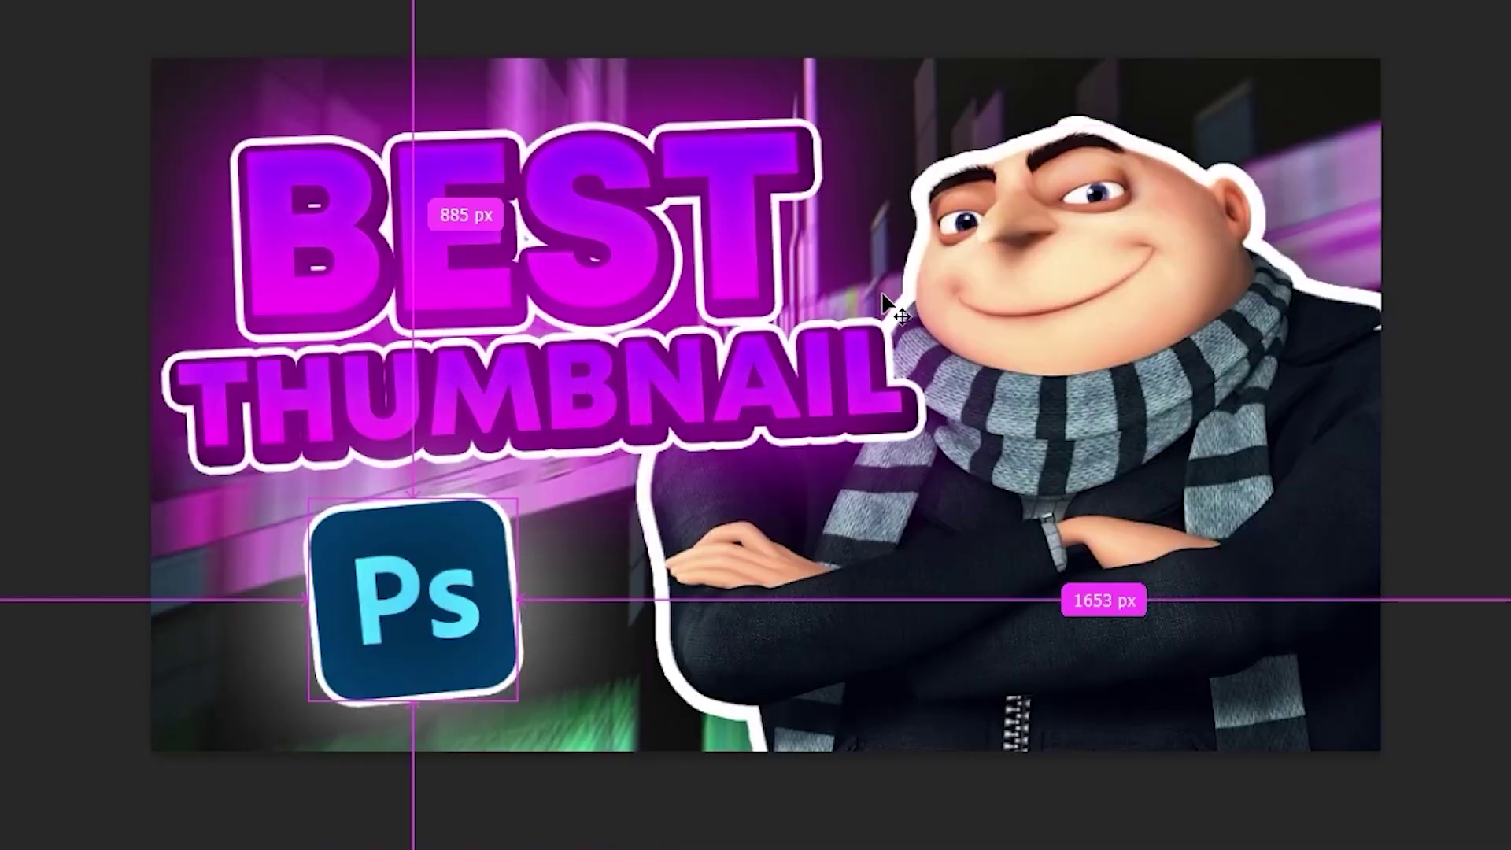
pyautogui.hotkey('ctrl', 'v')
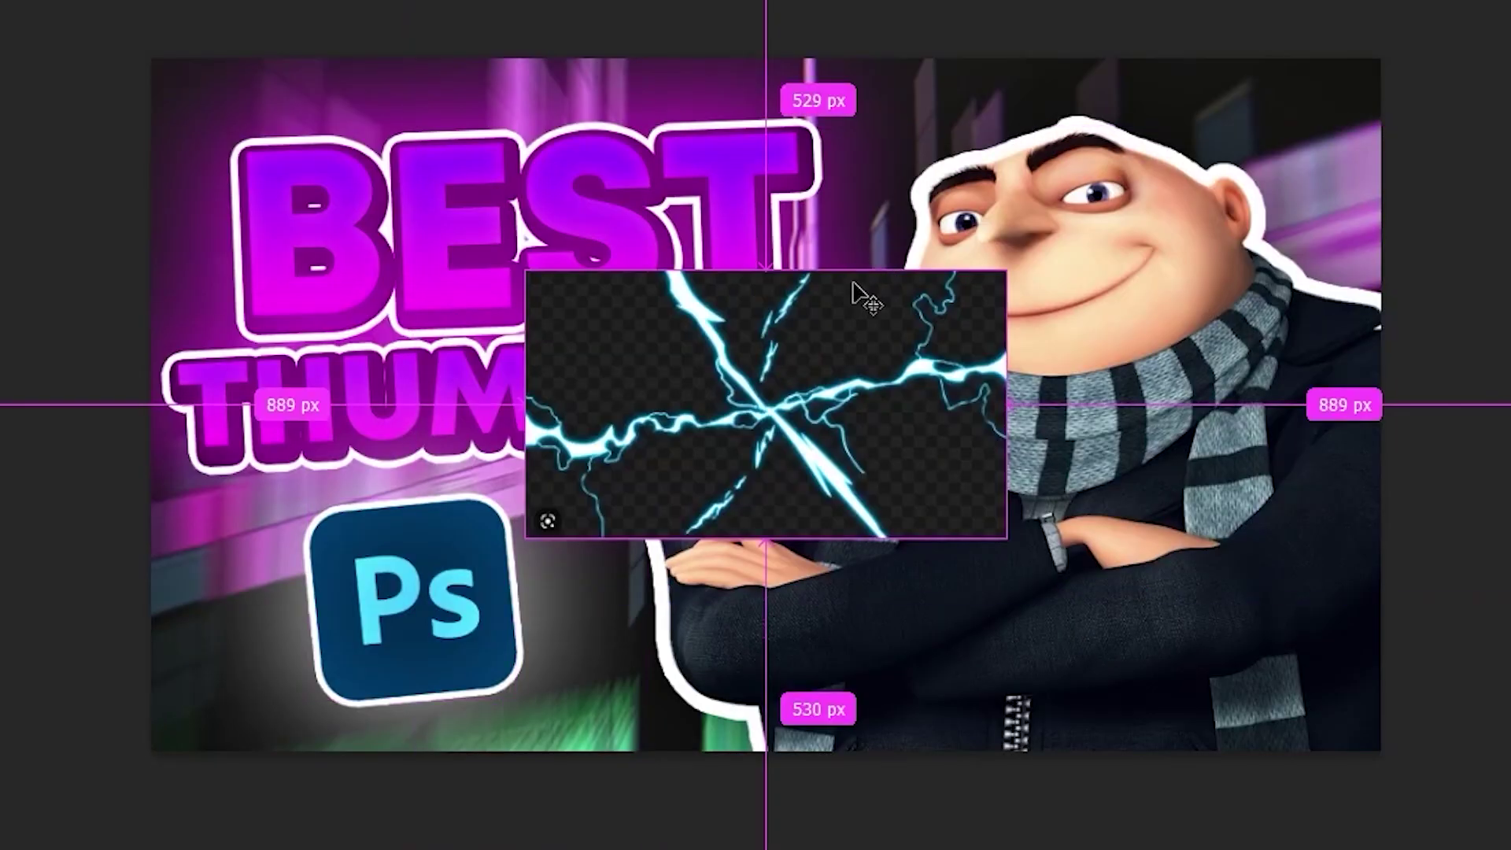
pyautogui.hotkey('ctrl', 't')
pyautogui.moveTo(1022, 286); pyautogui.dragTo(1391, 86)
pyautogui.press('Return')
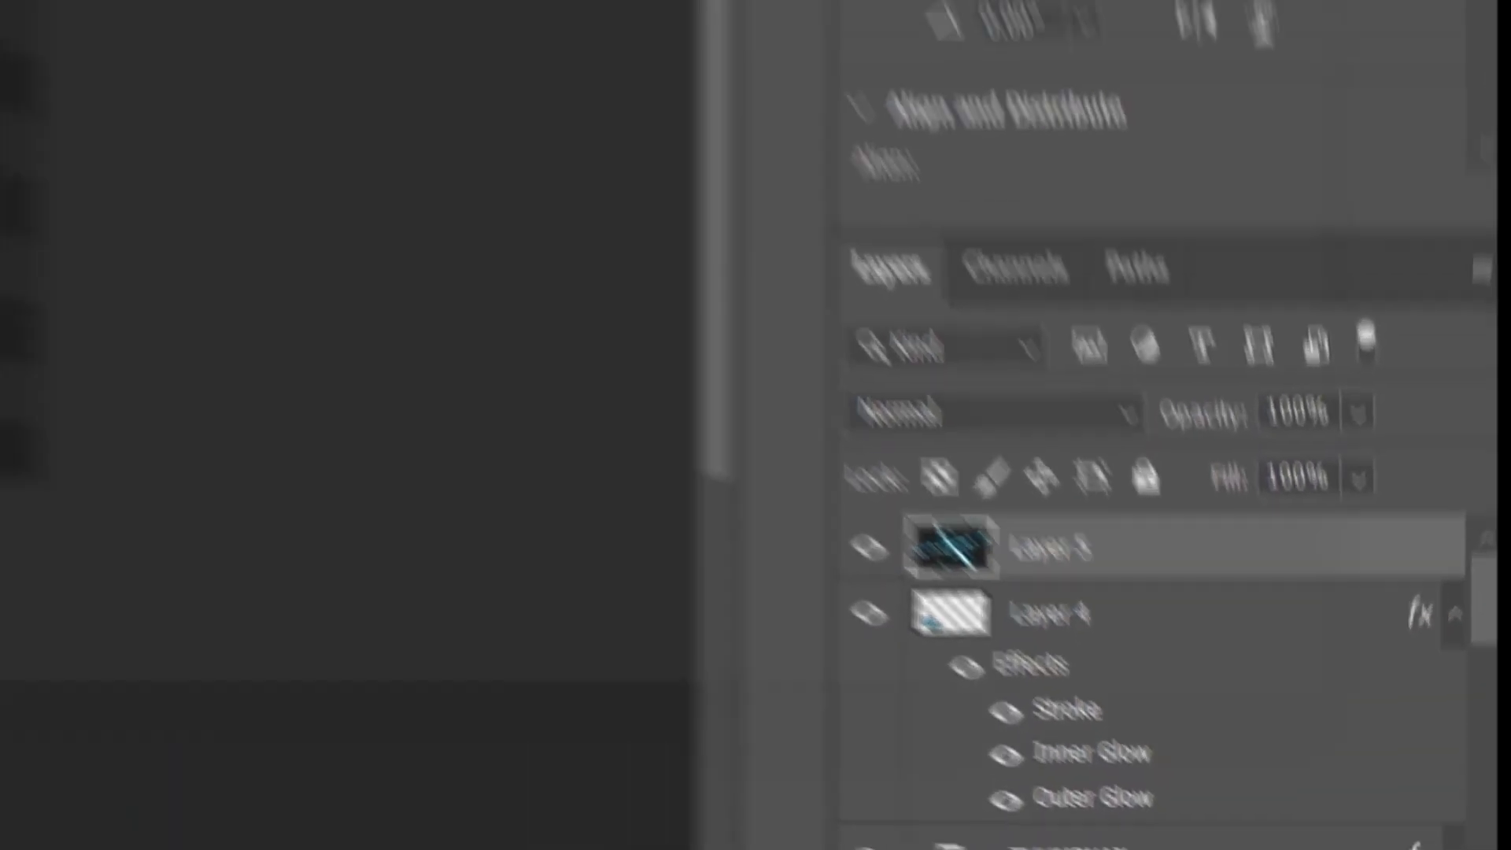
# Step: Set the lightning layer's blend mode to Color Dodge in Layer Style
pyautogui.doubleClick(1464, 432)
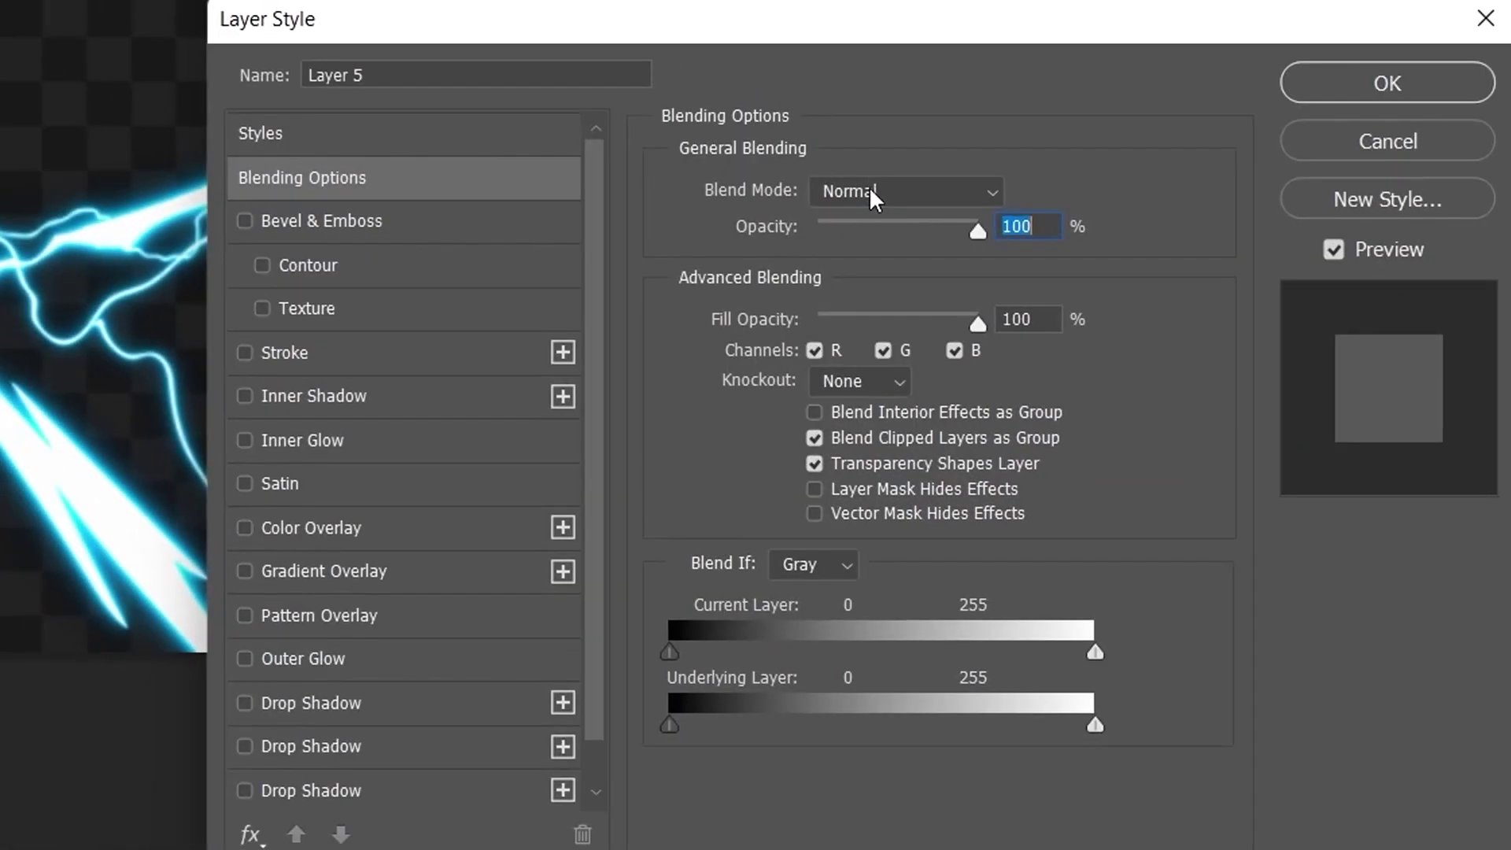
pyautogui.click(889, 190)
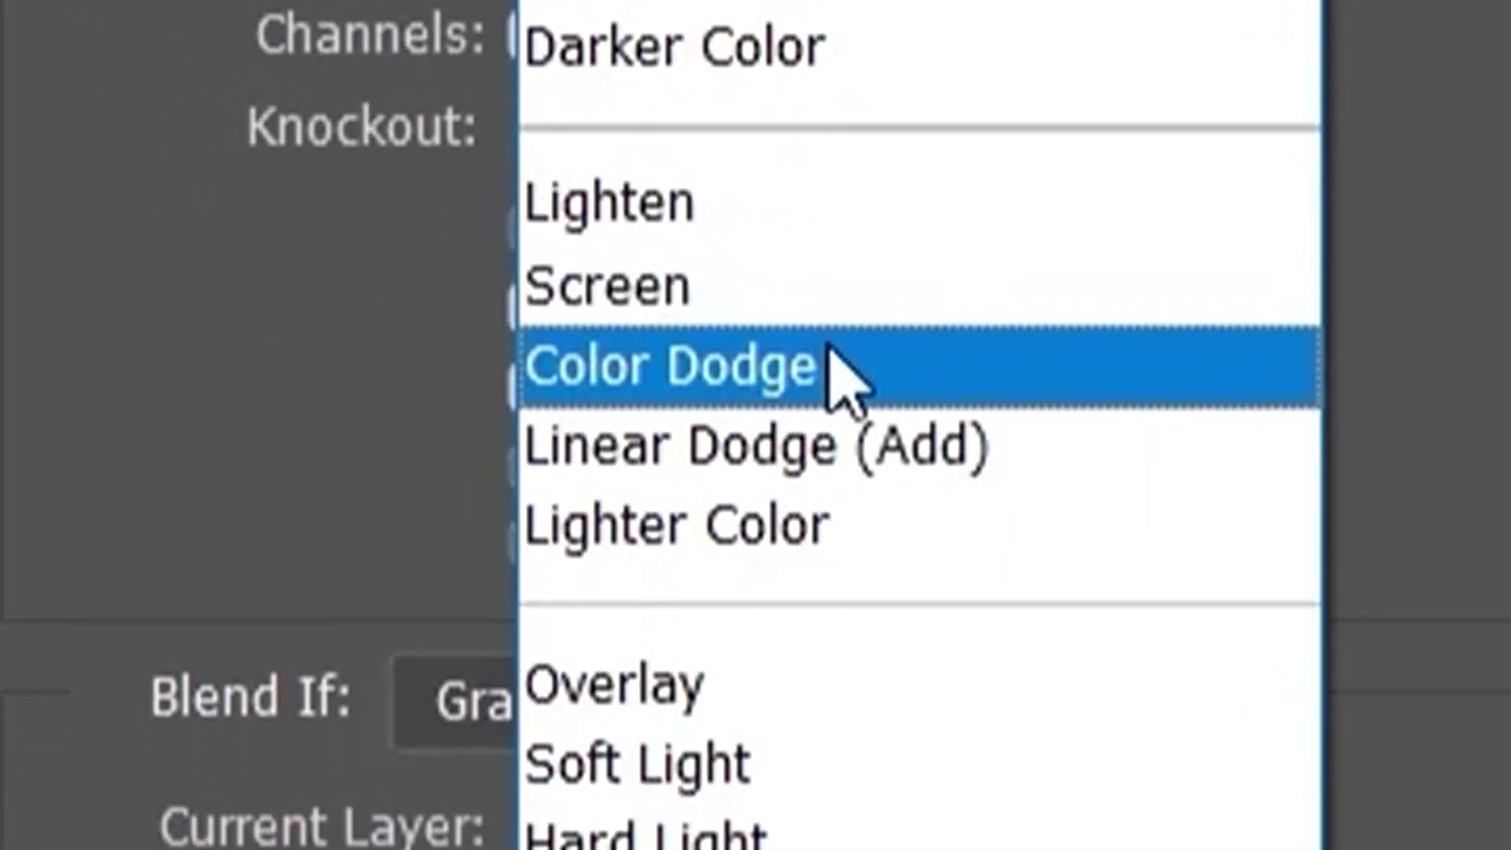
pyautogui.click(911, 459)
pyautogui.press('Return')
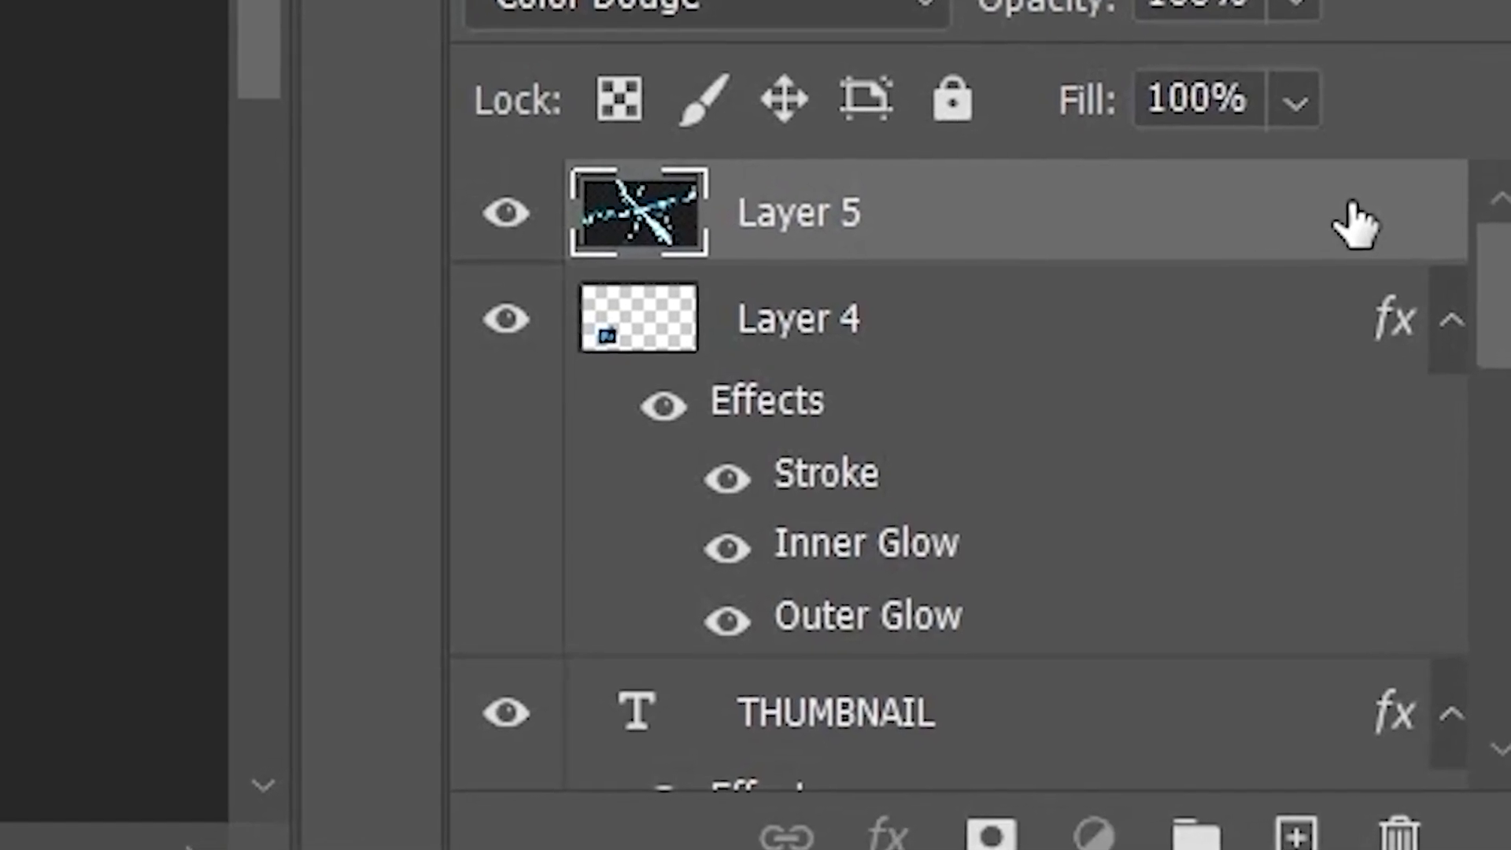
# Step: Move the lightning layer between Layer 3 and Layer 1, then enlarge it beyond the canvas
pyautogui.moveTo(1354, 224); pyautogui.dragTo(1394, 756)
pyautogui.moveTo(1395, 834); pyautogui.dragTo(1254, 578)
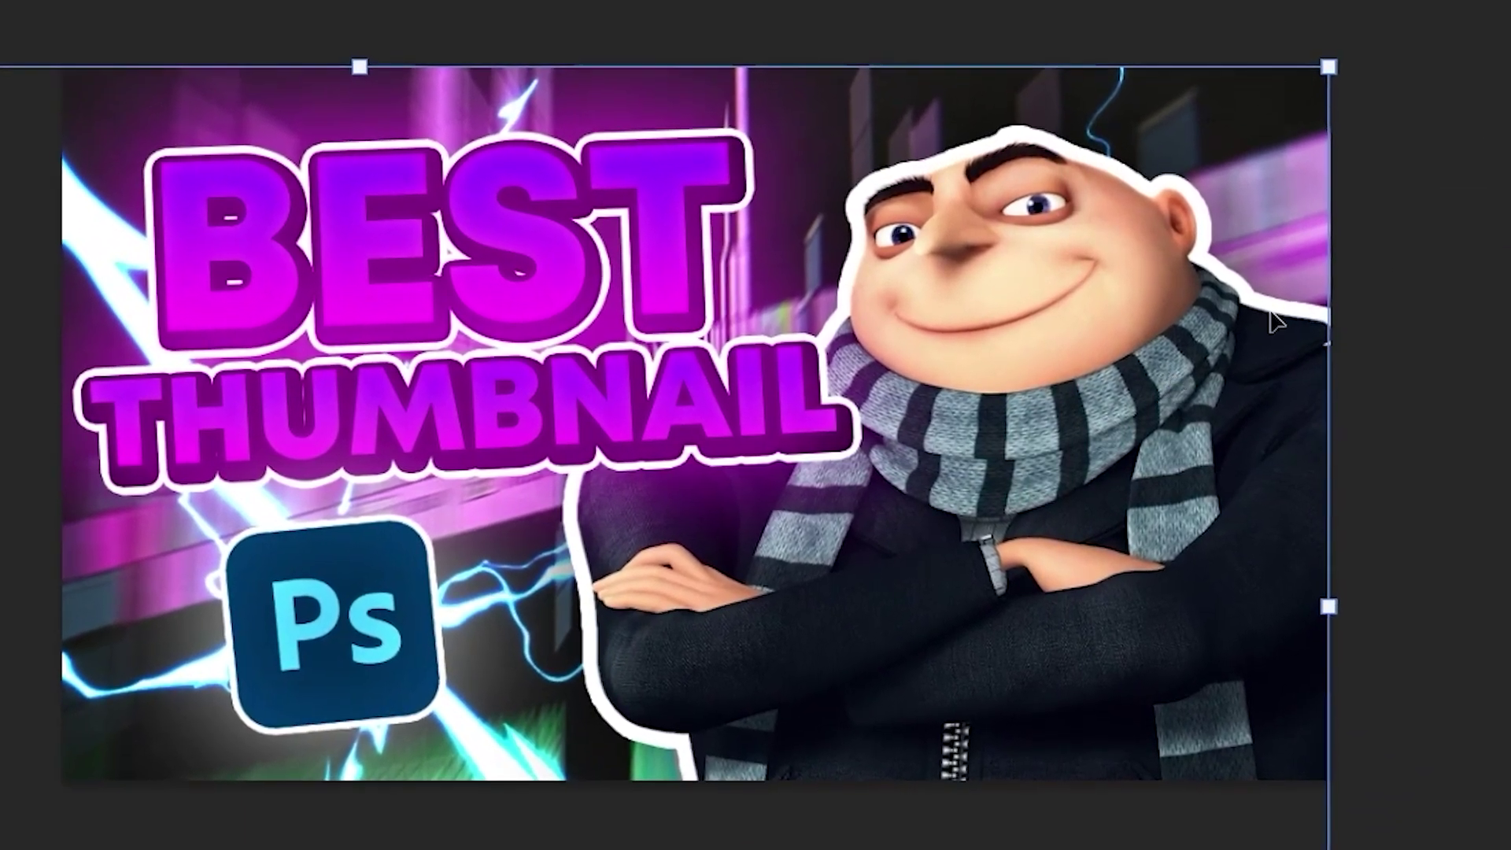
pyautogui.moveTo(1390, 35); pyautogui.dragTo(1443, 0)
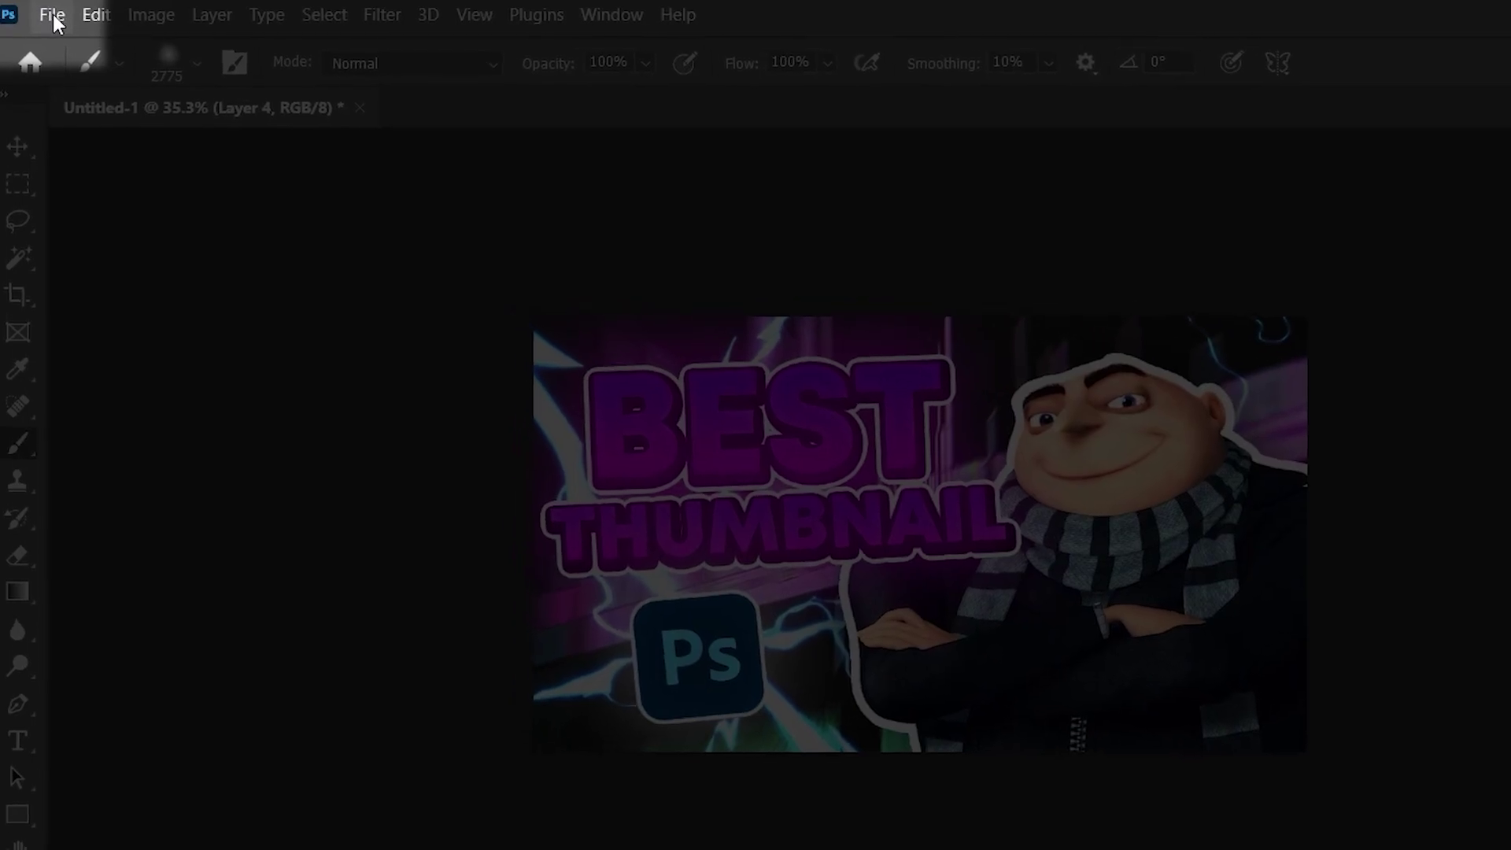
# Step: Export the thumbnail via File > Export > Export As with JPG format at 1920 × 1080
pyautogui.click(44, 13)
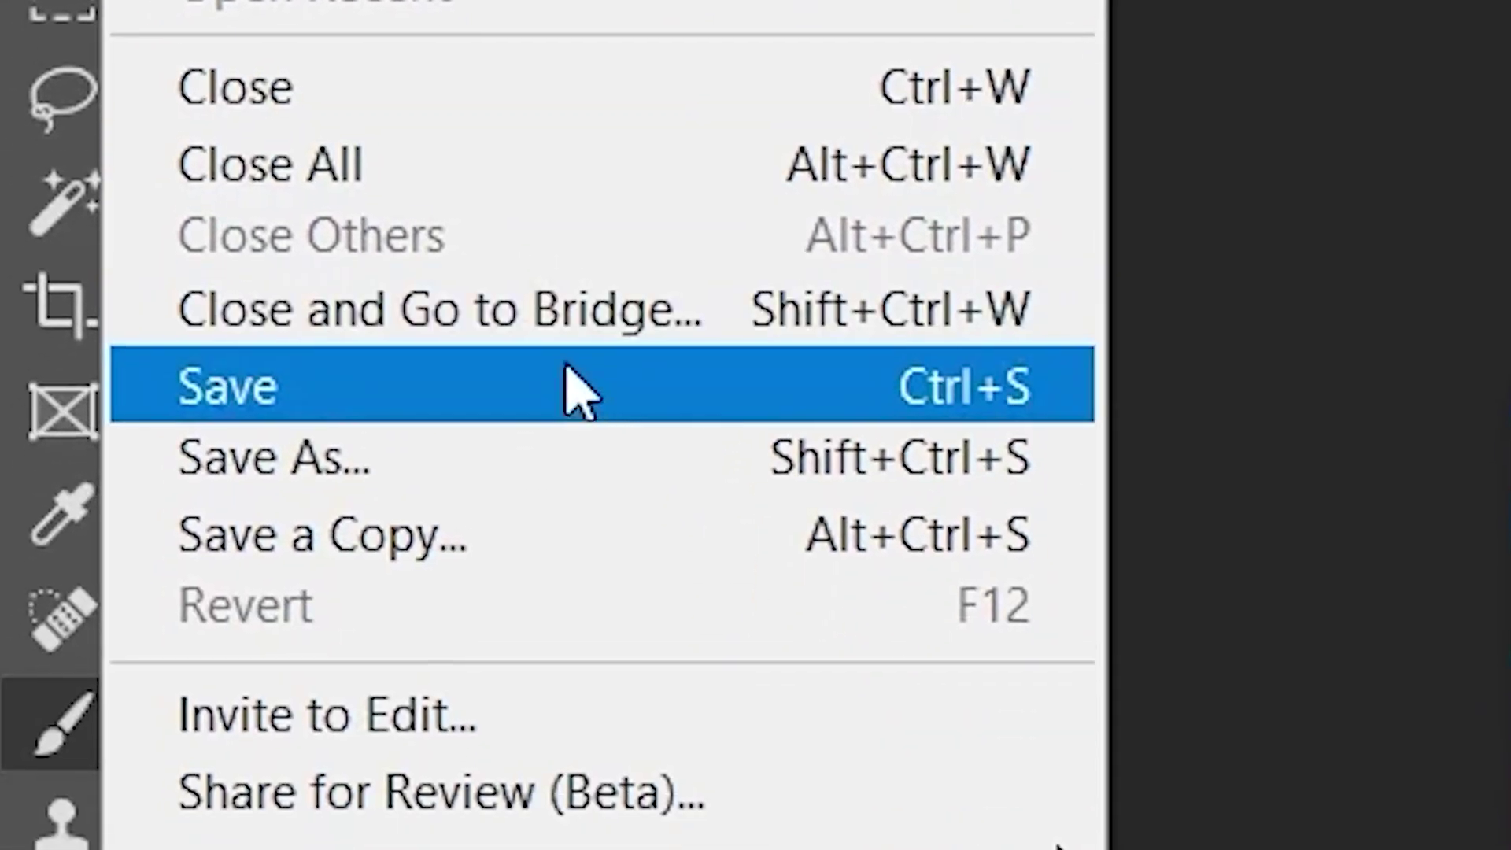
pyautogui.moveTo(616, 397)
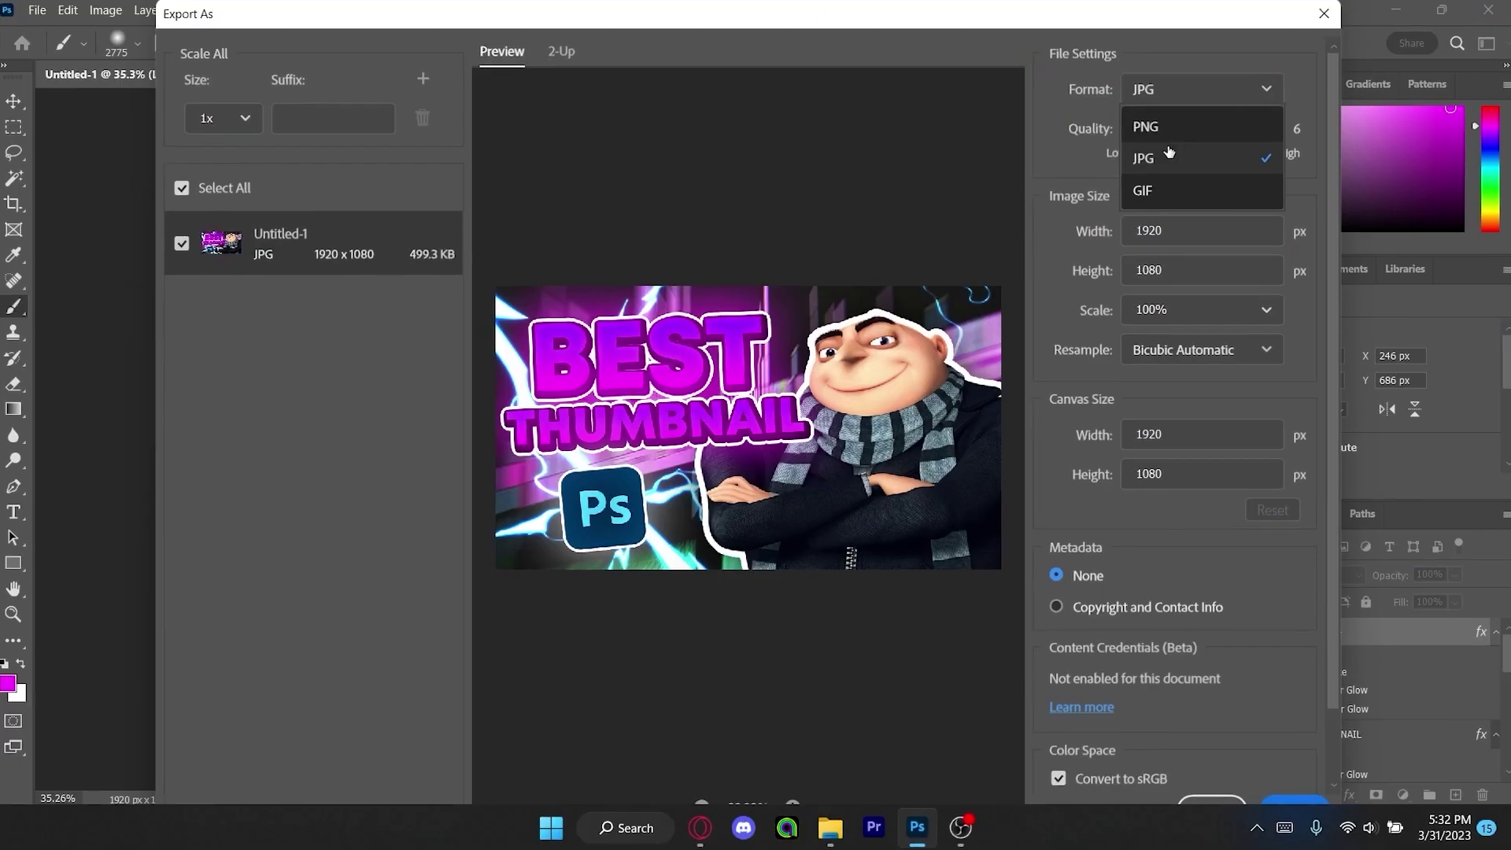
pyautogui.click(1196, 153)
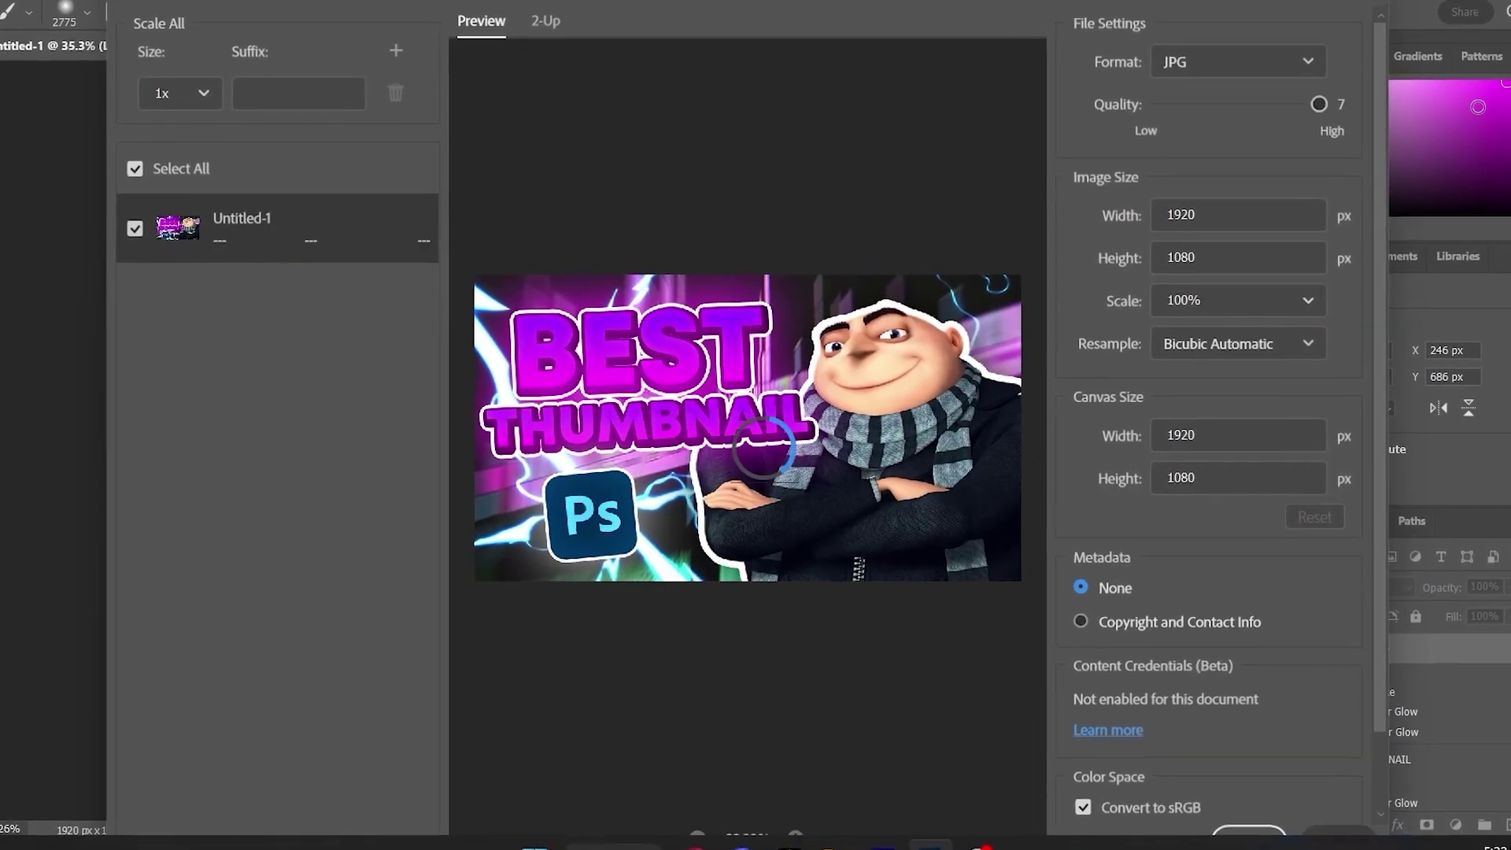
pyautogui.scroll(-2, 1110, 445)
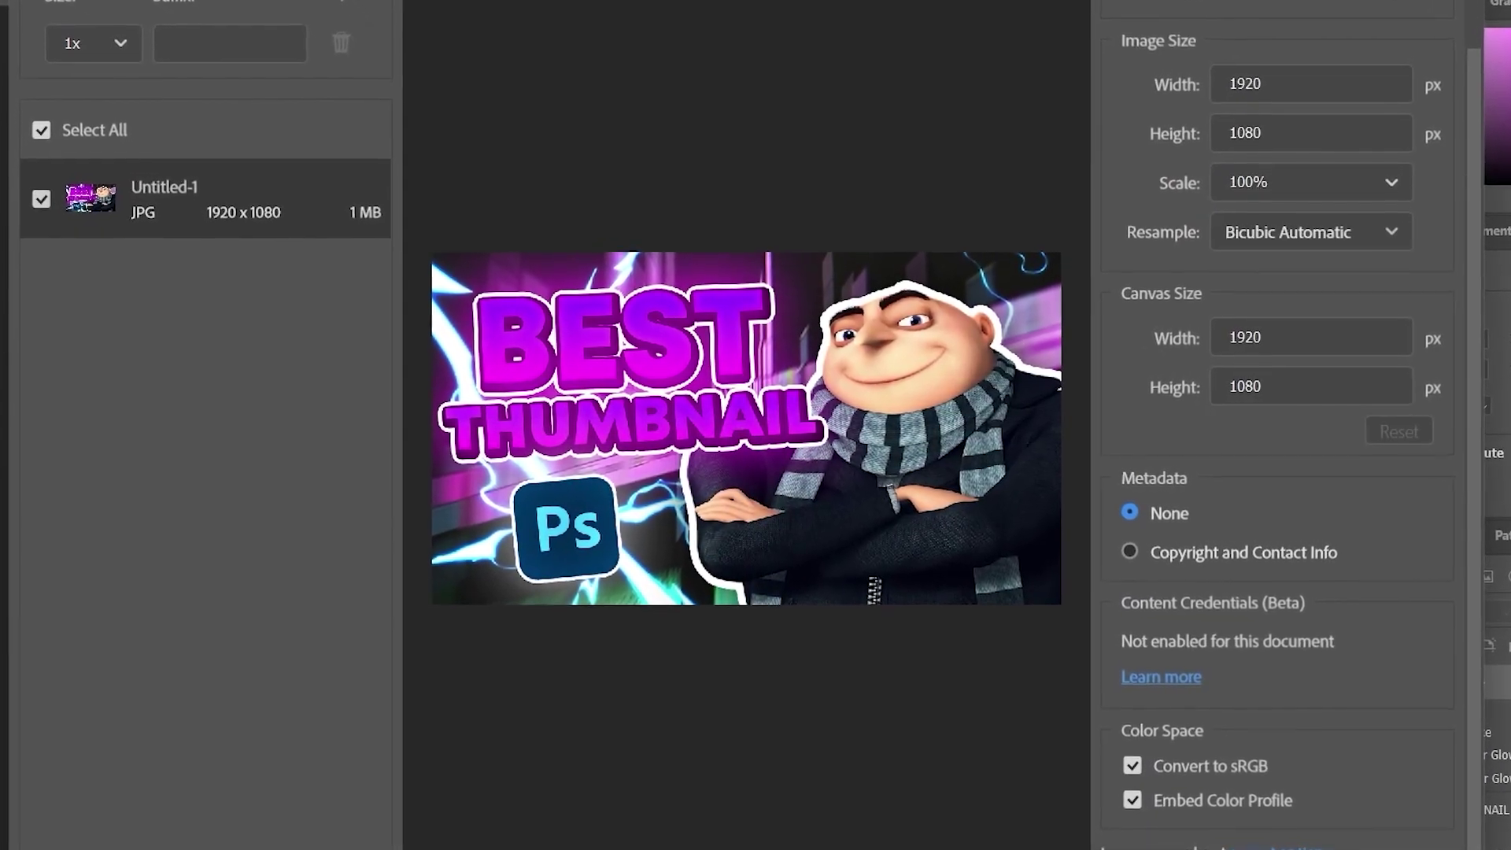